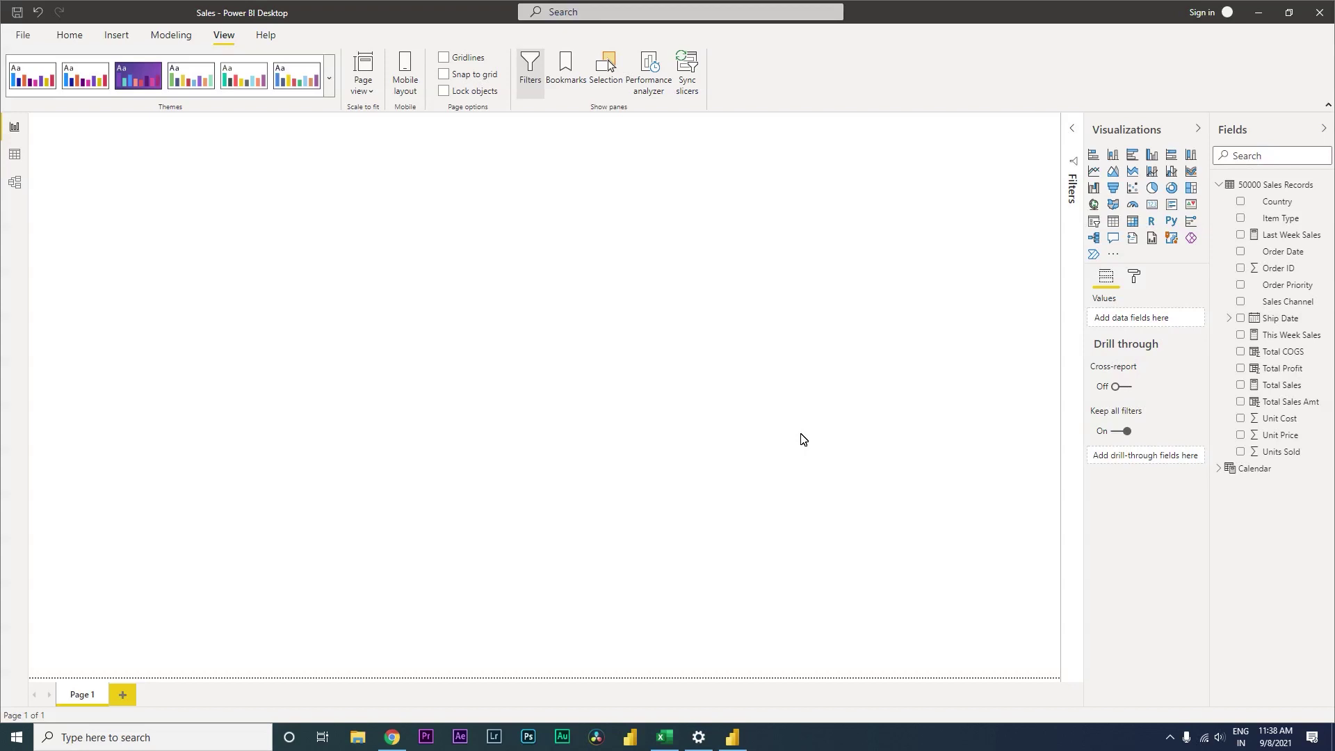
Go to the View ribbon's theme options for the blank Sales report
{"action": "left_click", "coordinate": [74, 40]}
{"action": "left_click", "coordinate": [224, 38]}
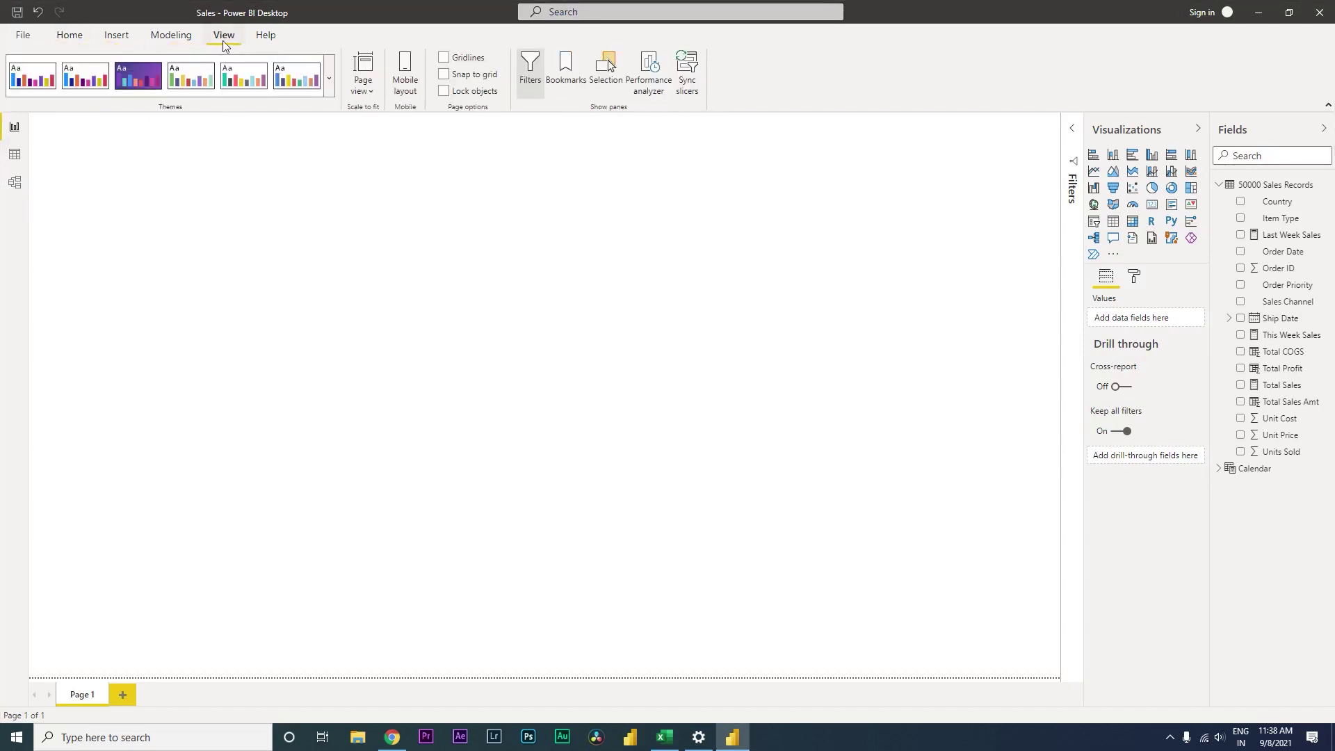
Open the Acterys Planning post and its Acterys Dark For Reporting.json attachment, then return to Power BI
{"action": "left_click", "coordinate": [330, 78]}
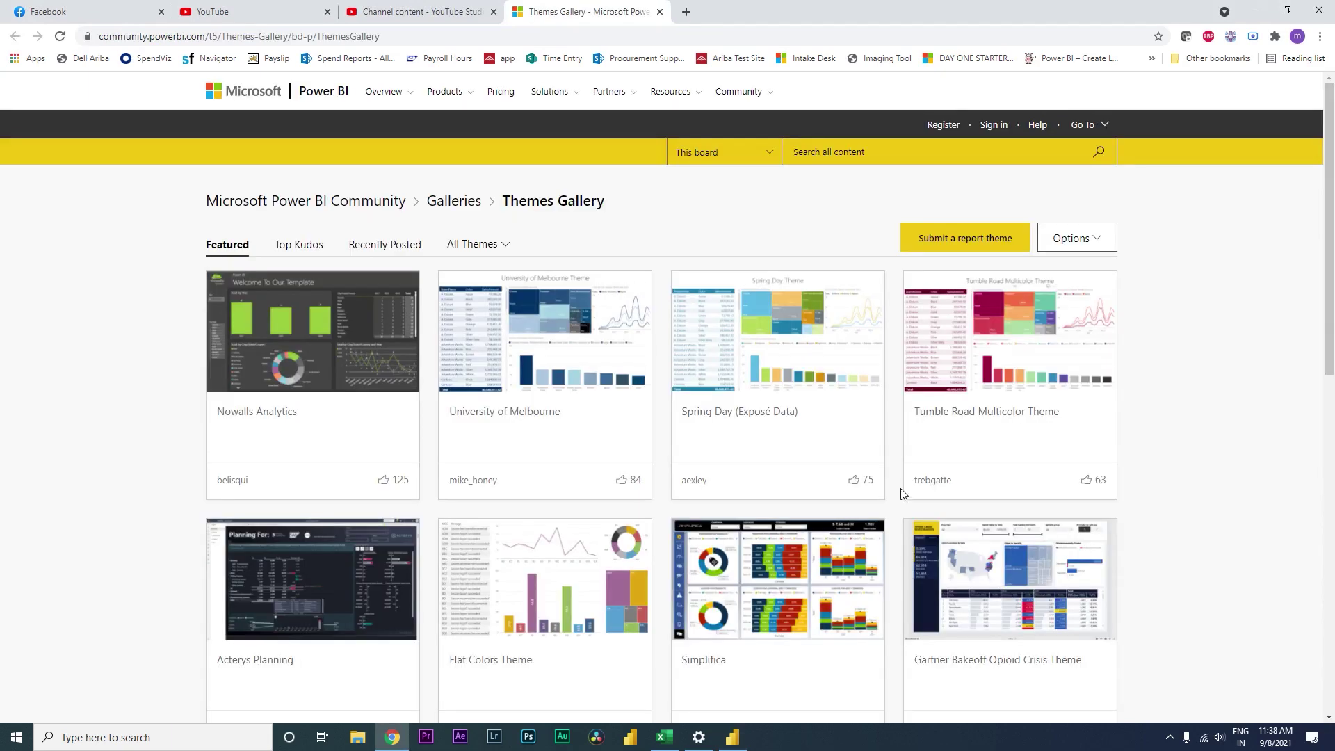
{"action": "left_click_drag", "start_coordinate": [1330, 156], "coordinate": [1330, 263]}
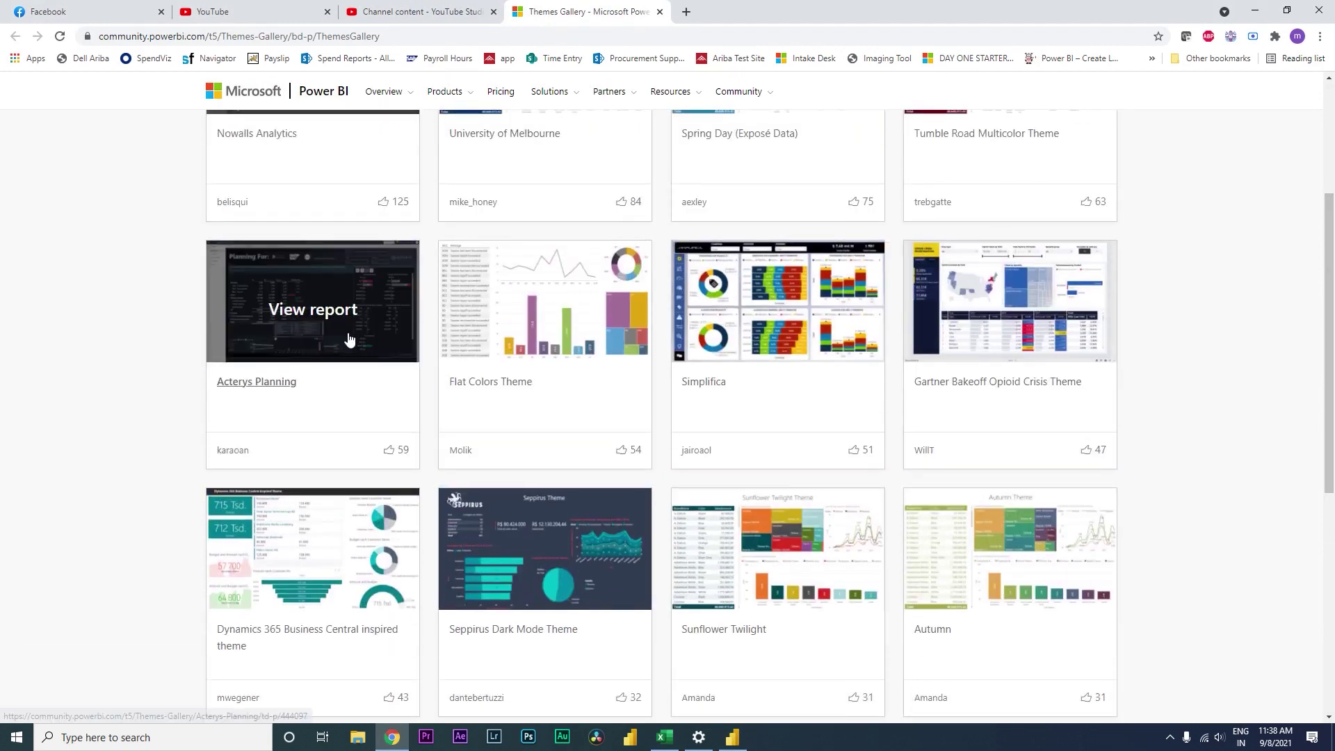
{"action": "left_click", "coordinate": [257, 389]}
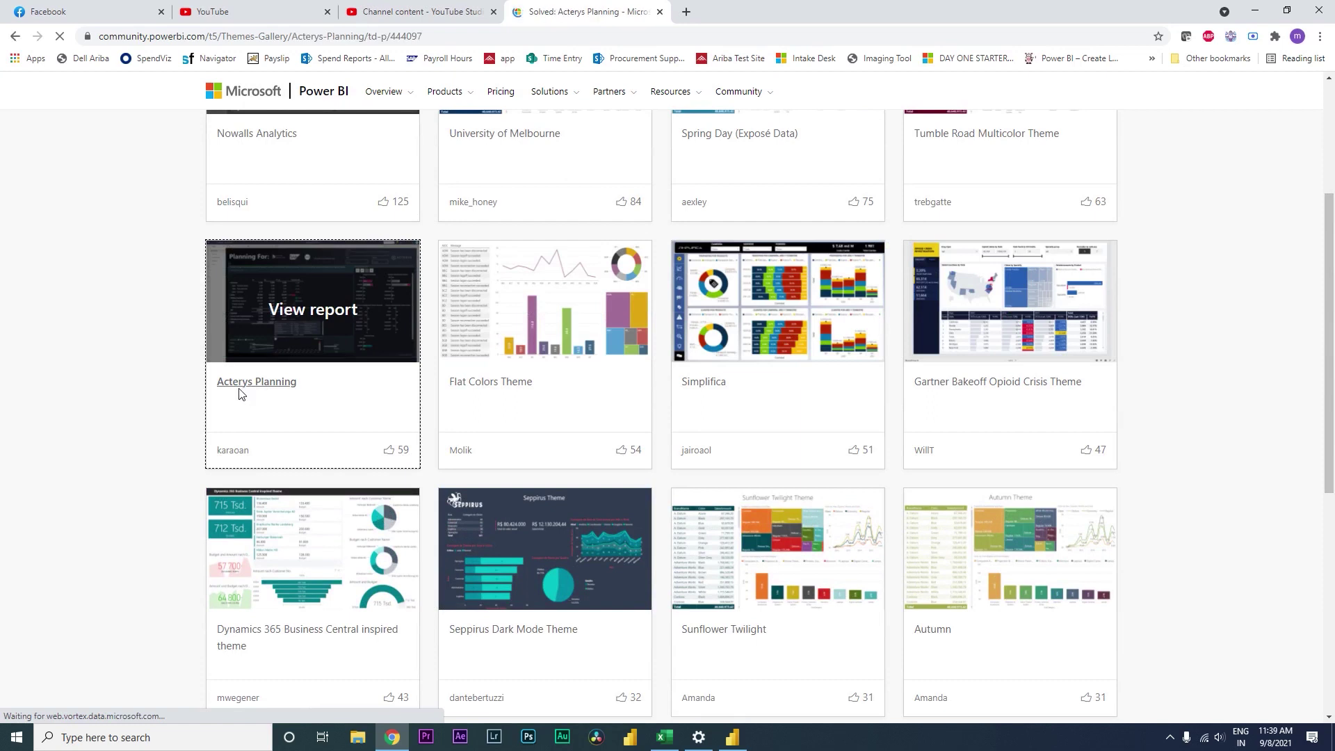
{"action": "scroll", "coordinate": [952, 436], "scroll_direction": "down", "scroll_amount": 8}
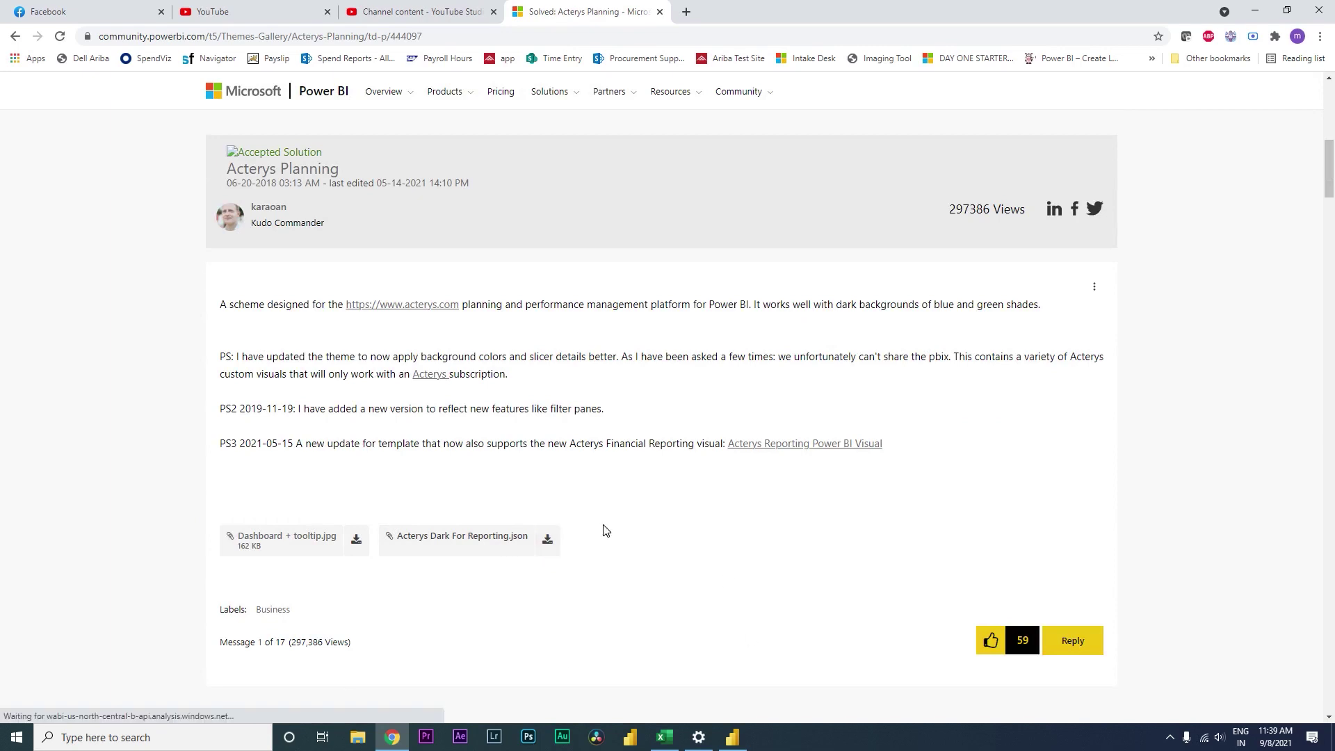
{"action": "key", "text": "alt+Tab"}
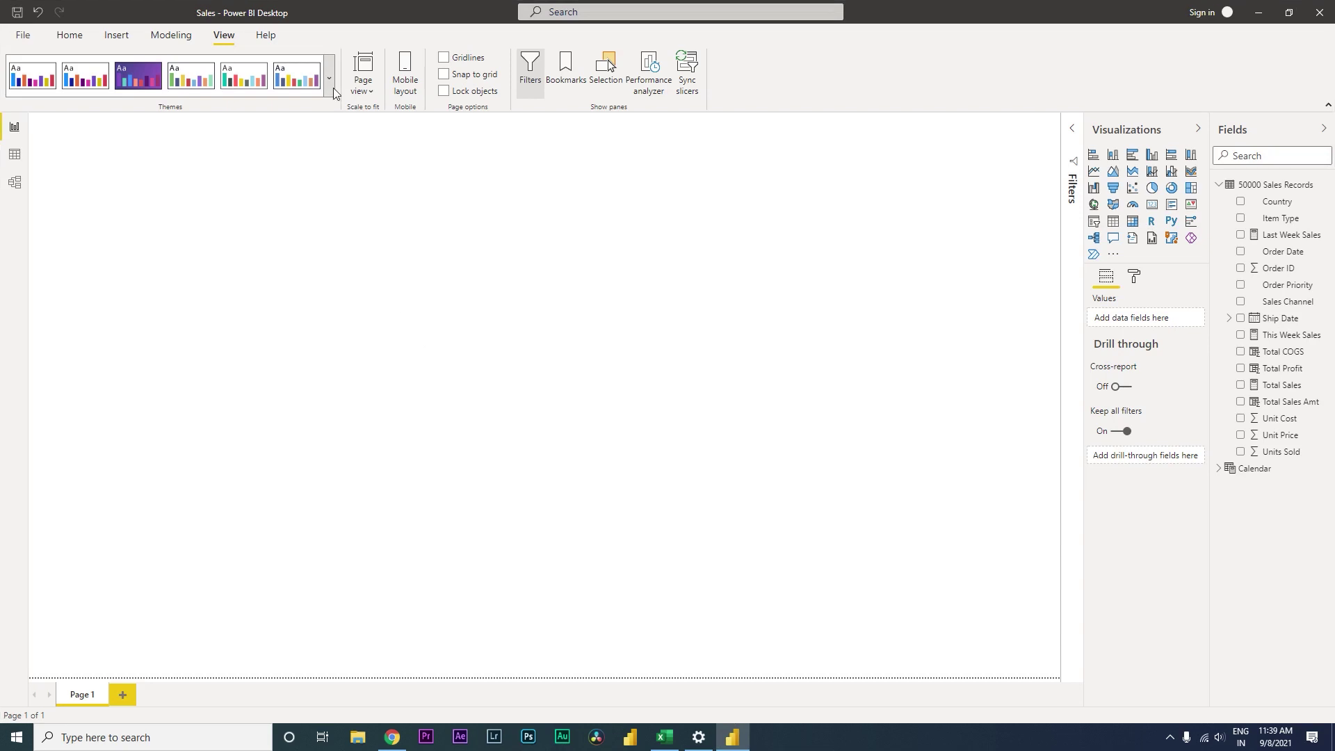
Import the Acterys Dark For Reporting.json theme from Downloads and dismiss the confirmation
{"action": "left_click", "coordinate": [330, 87]}
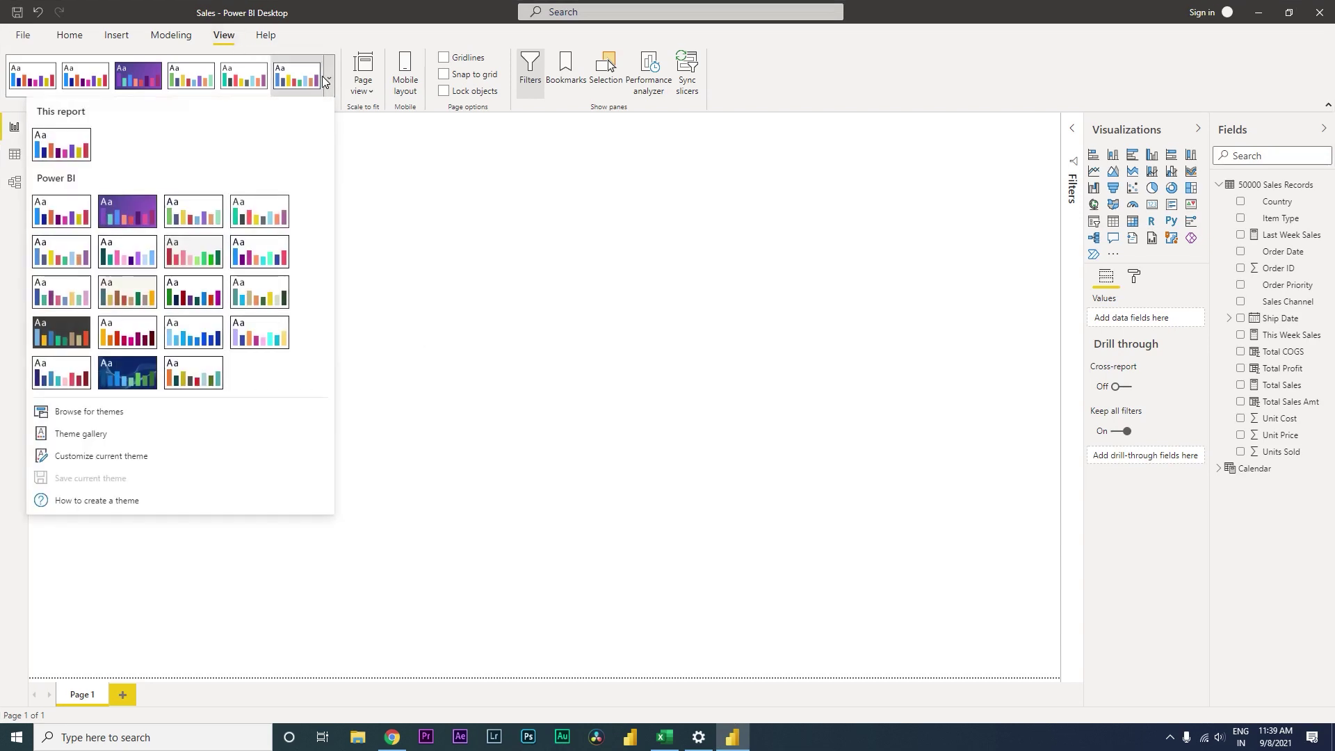
{"action": "left_click", "coordinate": [89, 413]}
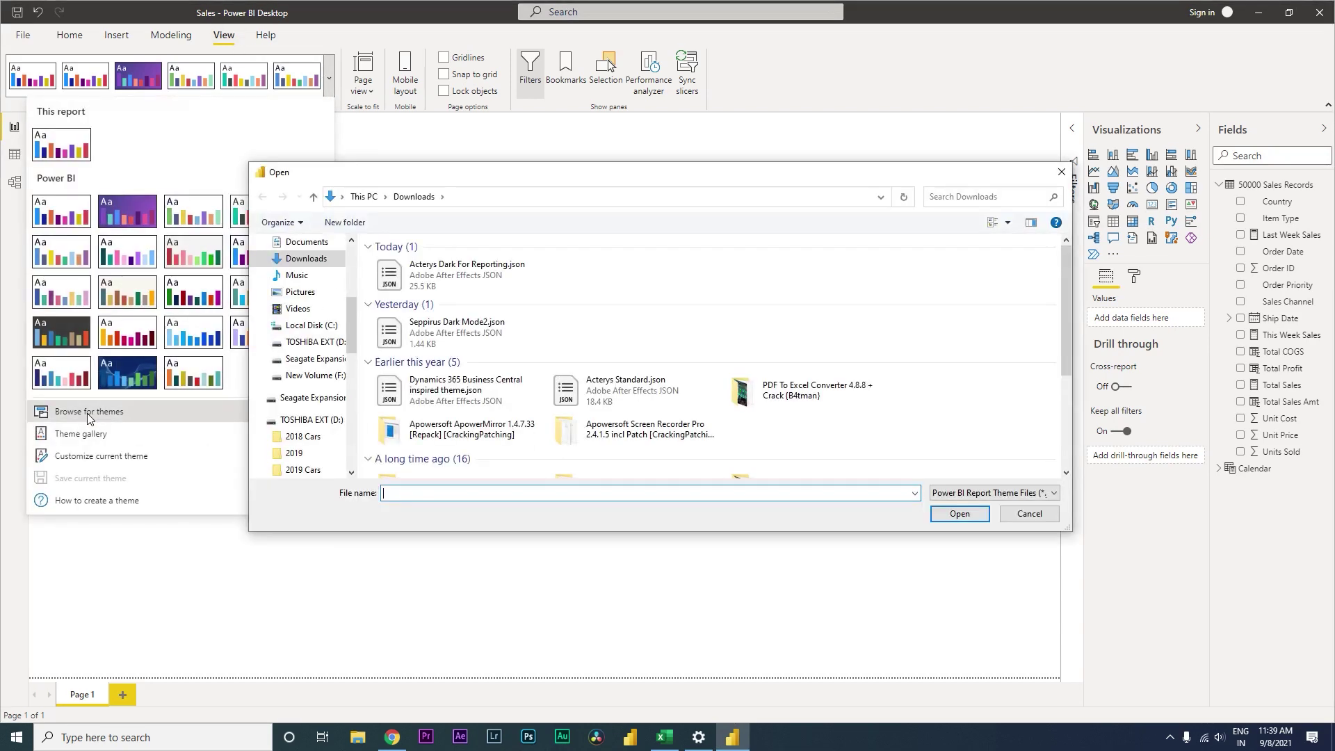
{"action": "double_click", "coordinate": [448, 281]}
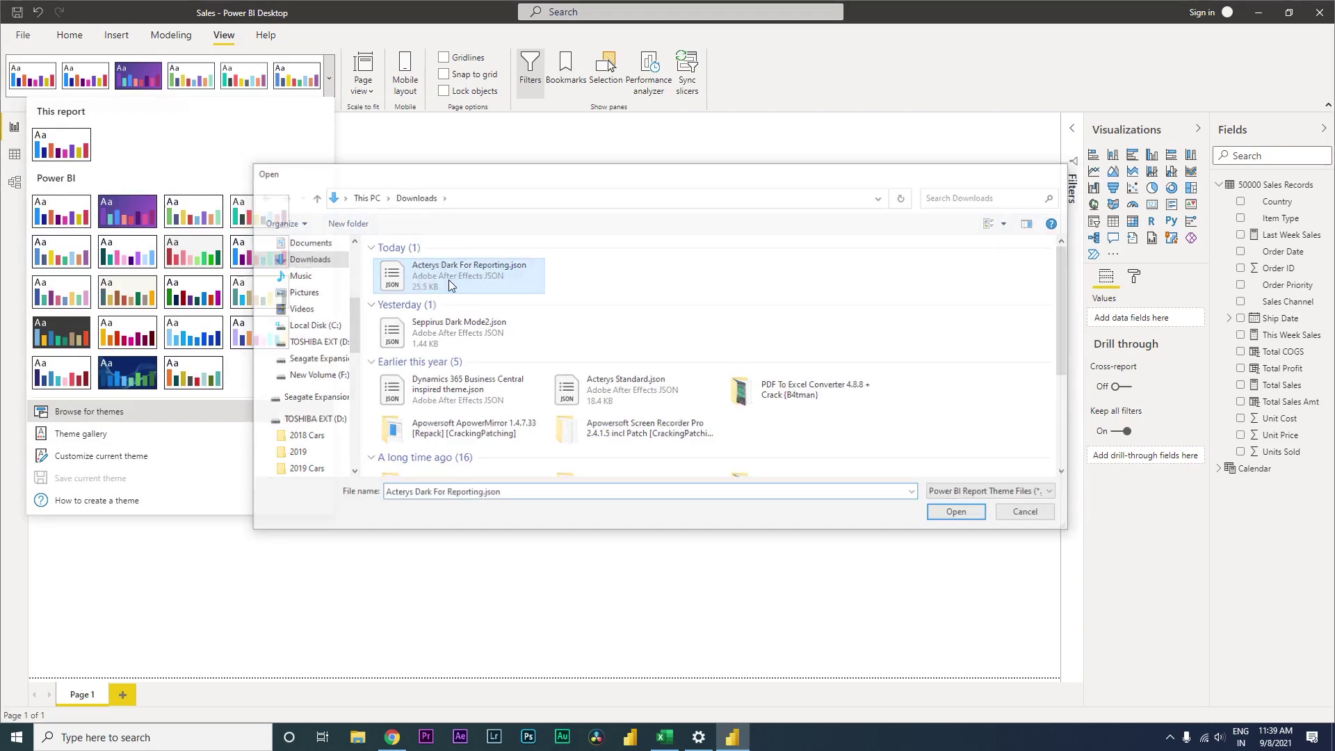
{"action": "left_click", "coordinate": [763, 408]}
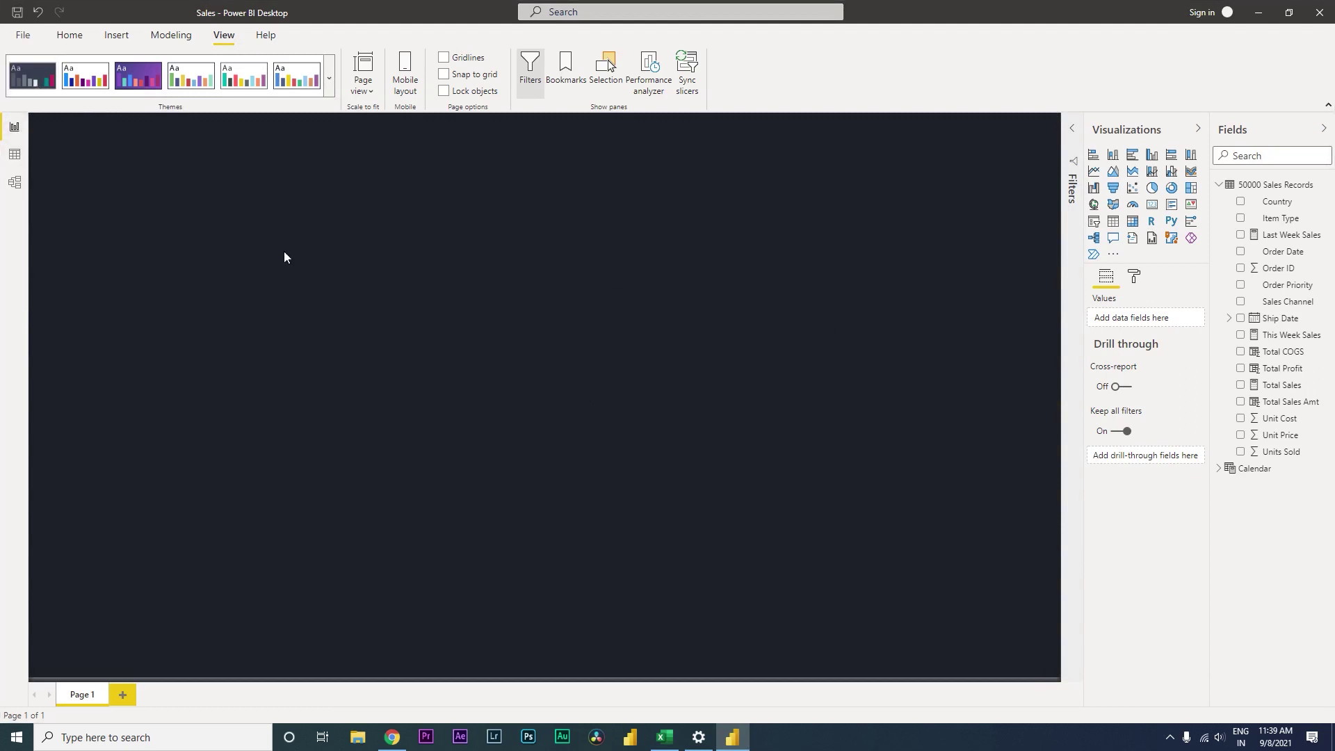
Insert a stacked bar chart of Total Sales Amt by Item Type, enlarged in the top-left corner
{"action": "left_click", "coordinate": [1093, 155]}
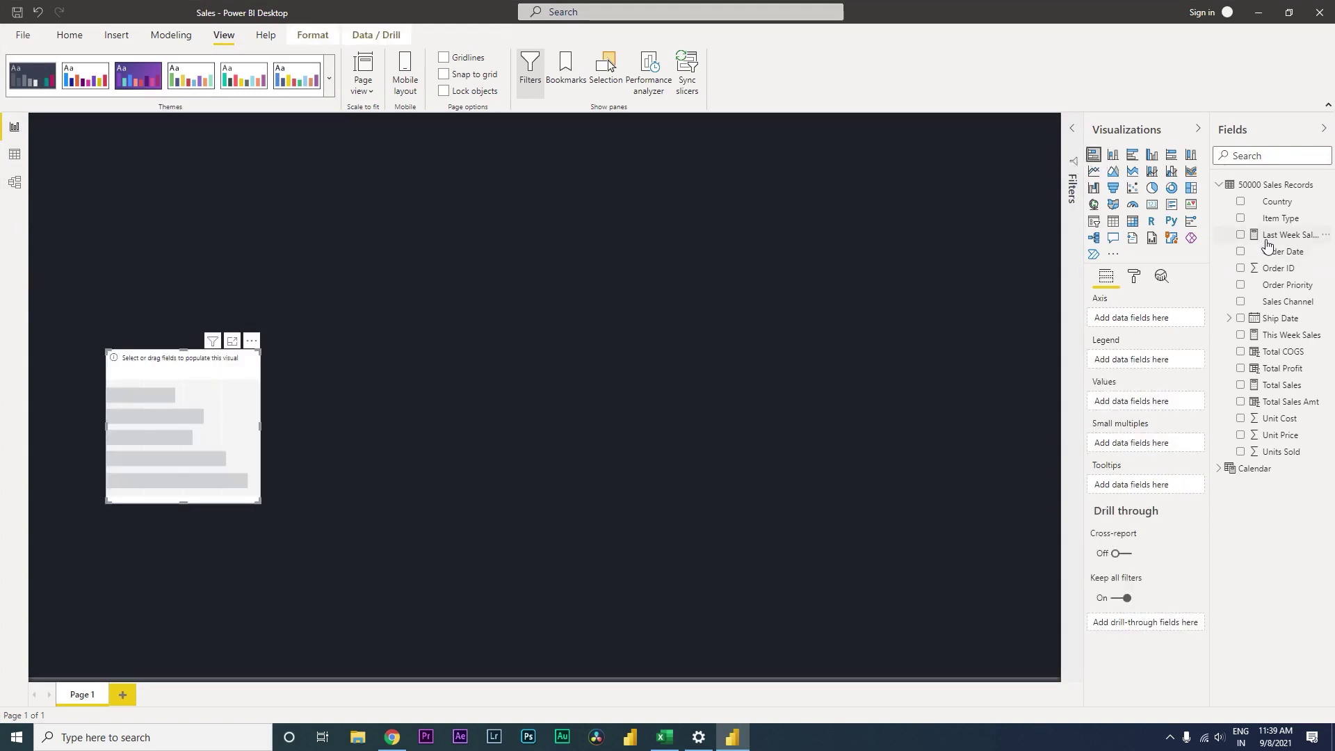
{"action": "left_click", "coordinate": [1241, 218]}
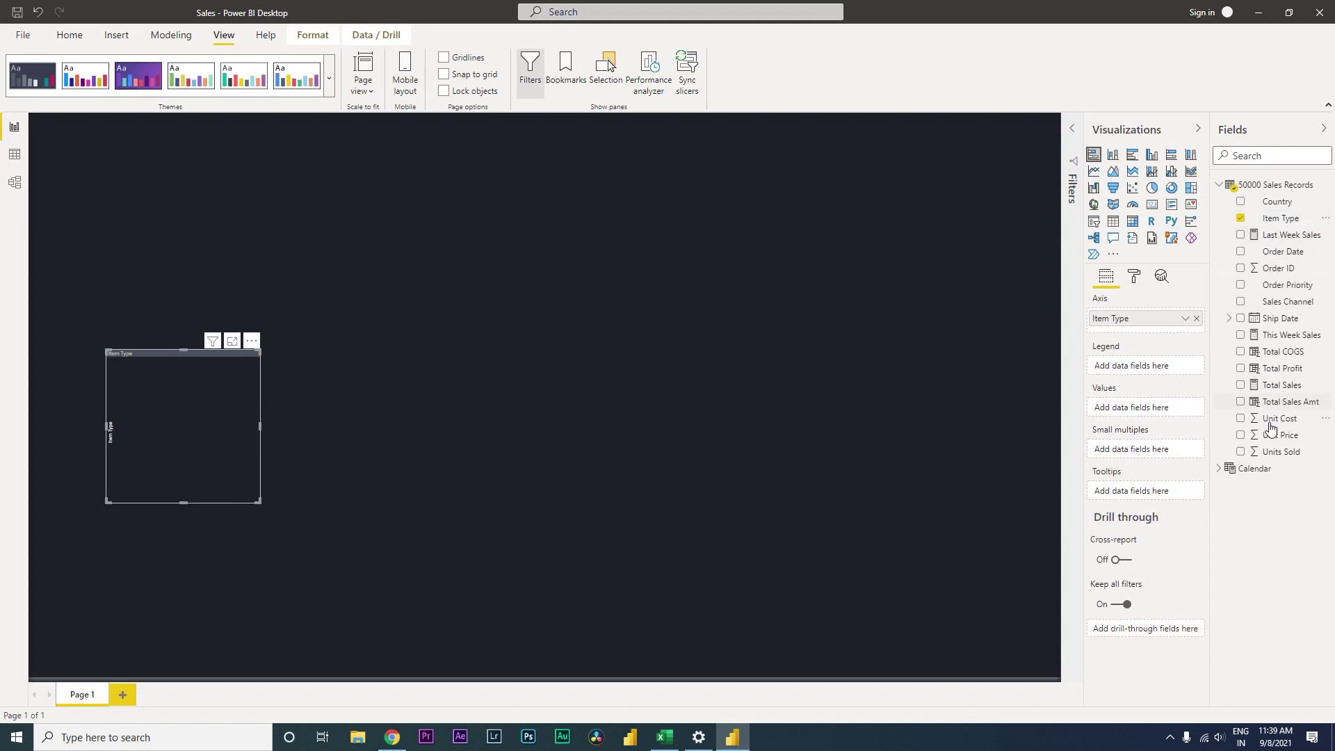
{"action": "left_click", "coordinate": [1251, 407]}
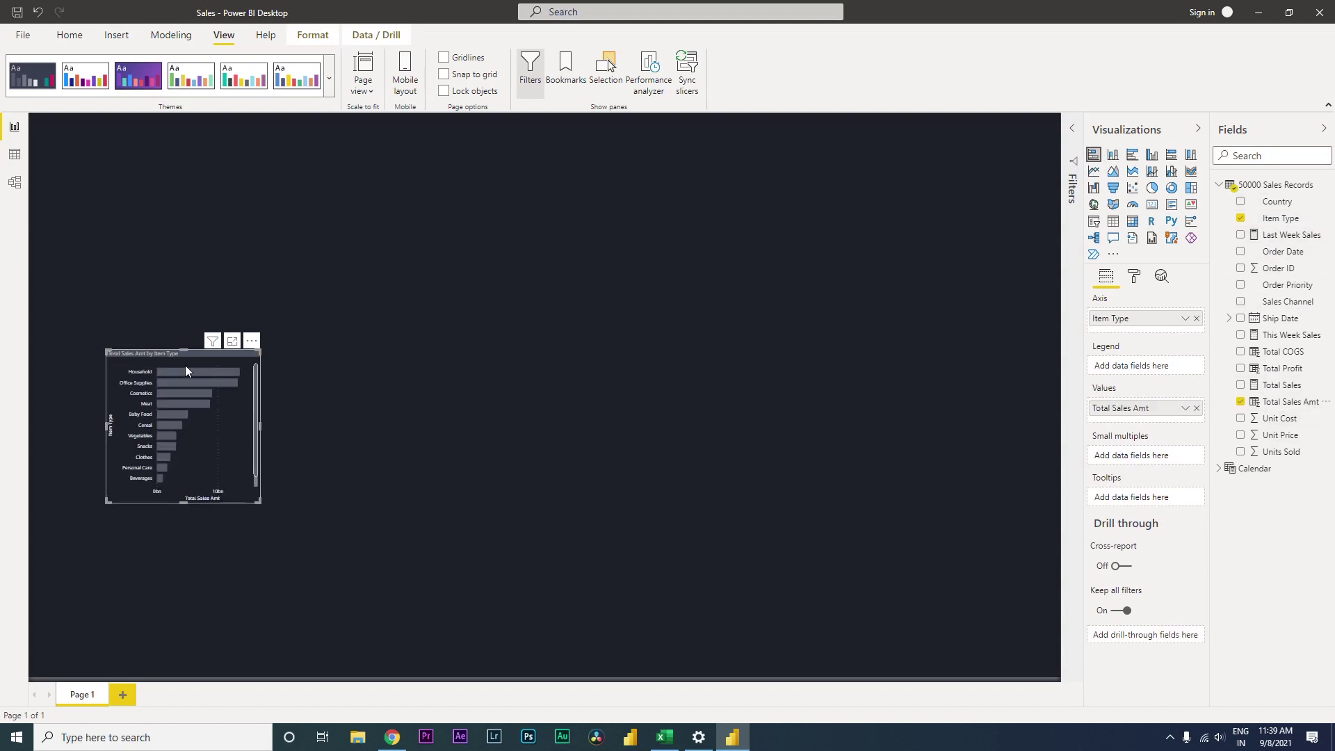
{"action": "left_click_drag", "start_coordinate": [189, 339], "coordinate": [174, 169]}
{"action": "left_click_drag", "start_coordinate": [249, 357], "coordinate": [338, 515]}
{"action": "left_click", "coordinate": [369, 481]}
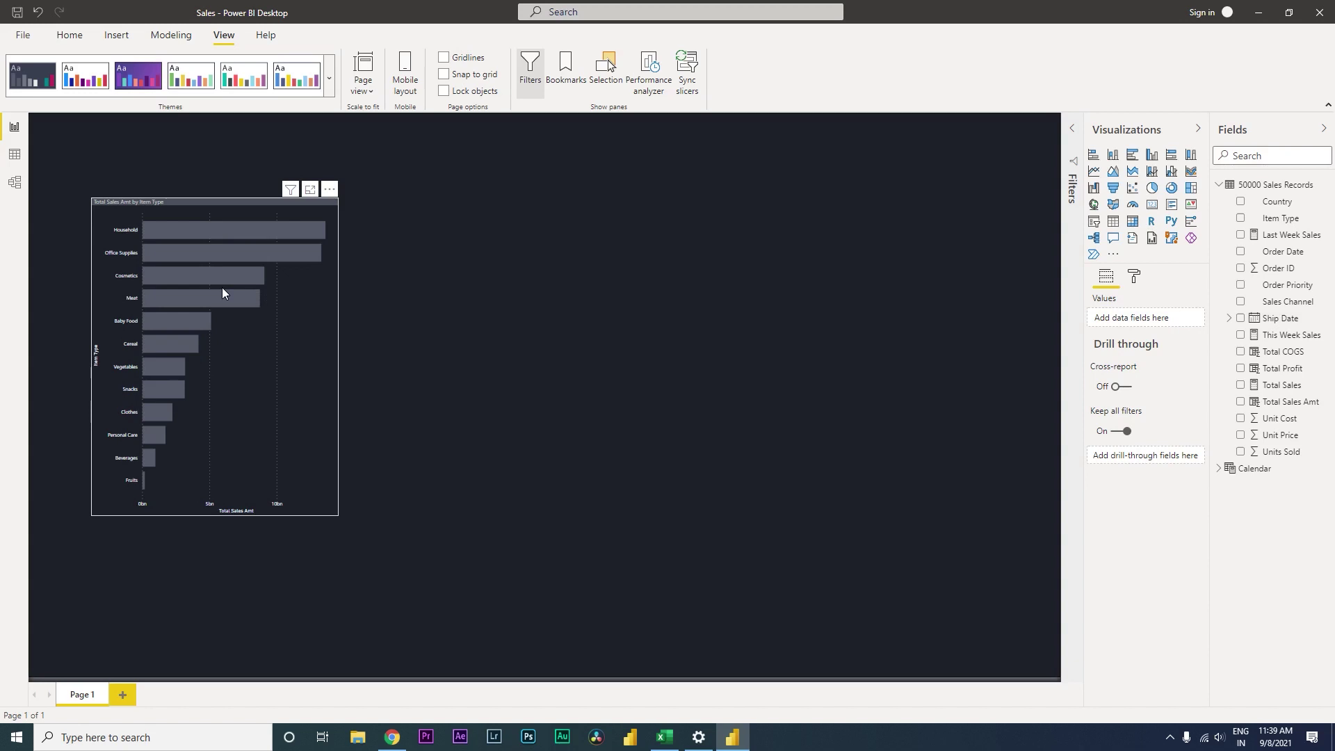
{"action": "left_click_drag", "start_coordinate": [208, 205], "coordinate": [185, 167]}
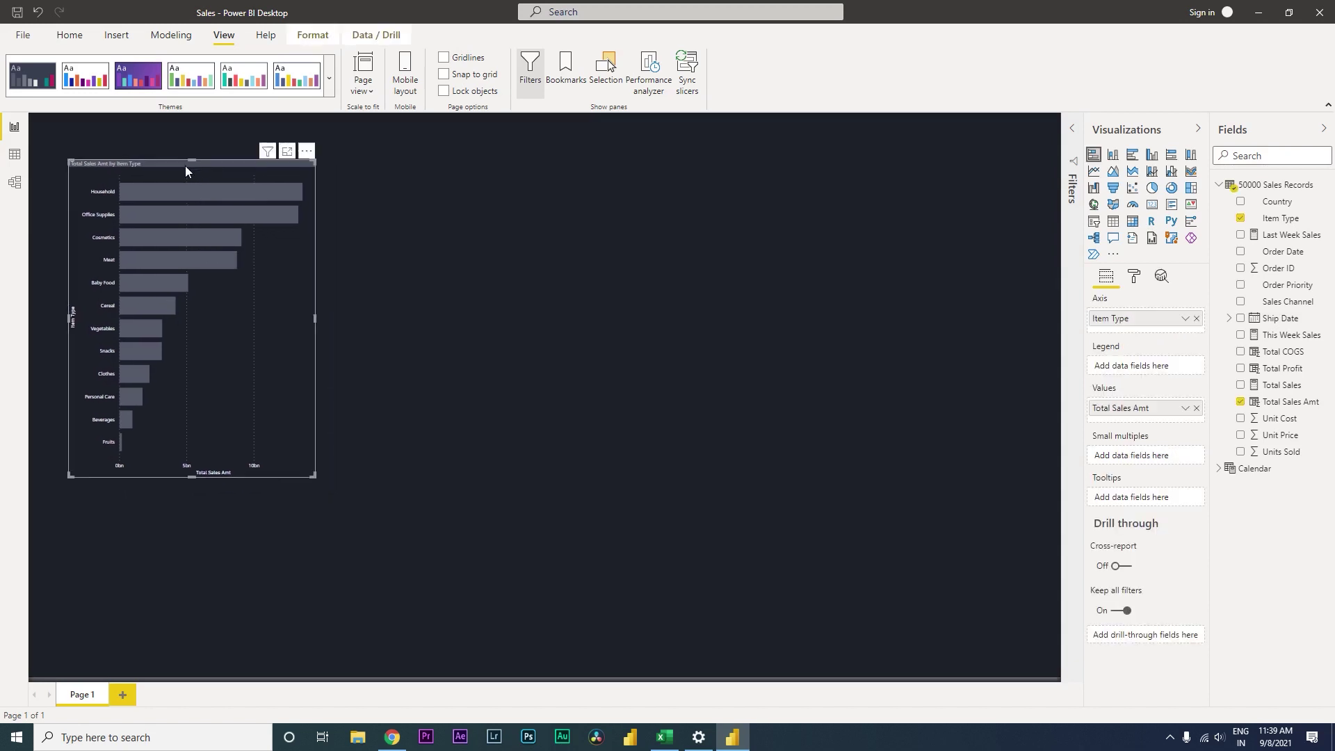
Colour the bar chart's bars teal and turn on data labels
{"action": "left_click", "coordinate": [1133, 278]}
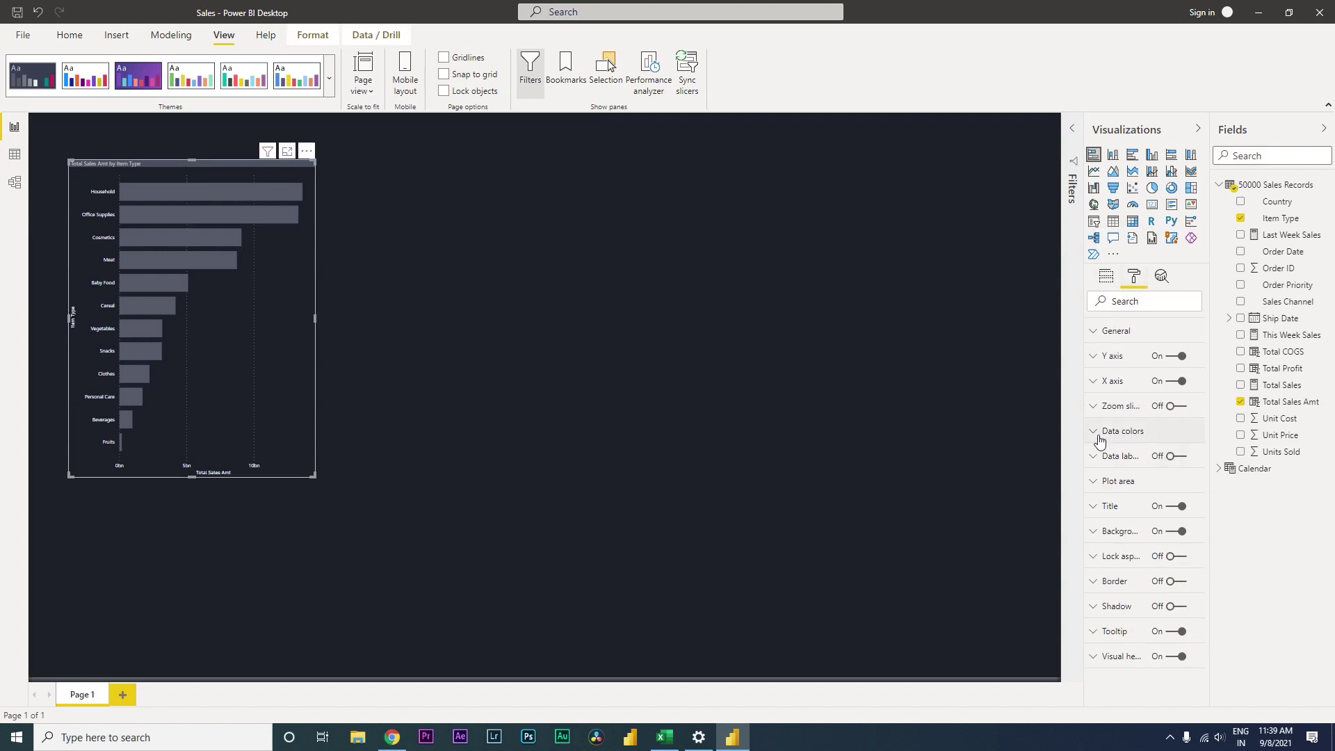
{"action": "left_click", "coordinate": [1108, 435]}
{"action": "left_click", "coordinate": [1110, 473]}
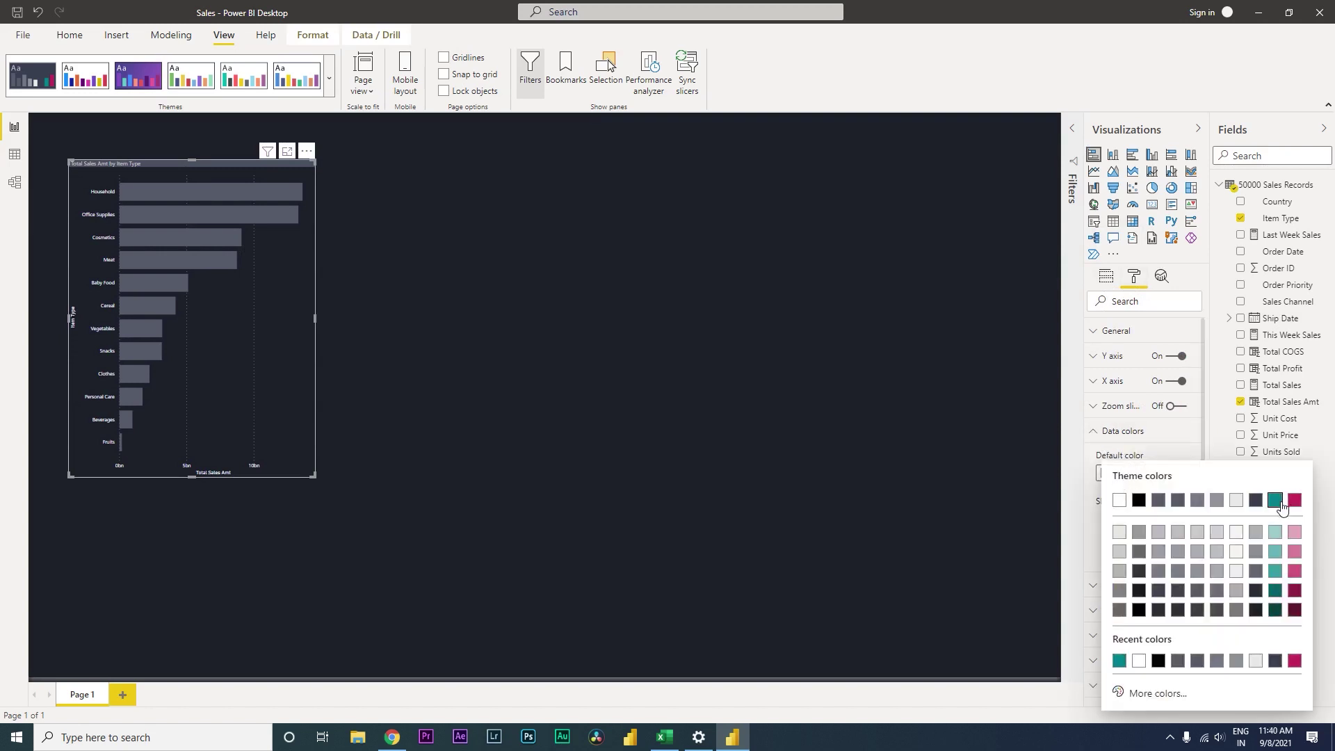
{"action": "left_click", "coordinate": [1274, 500]}
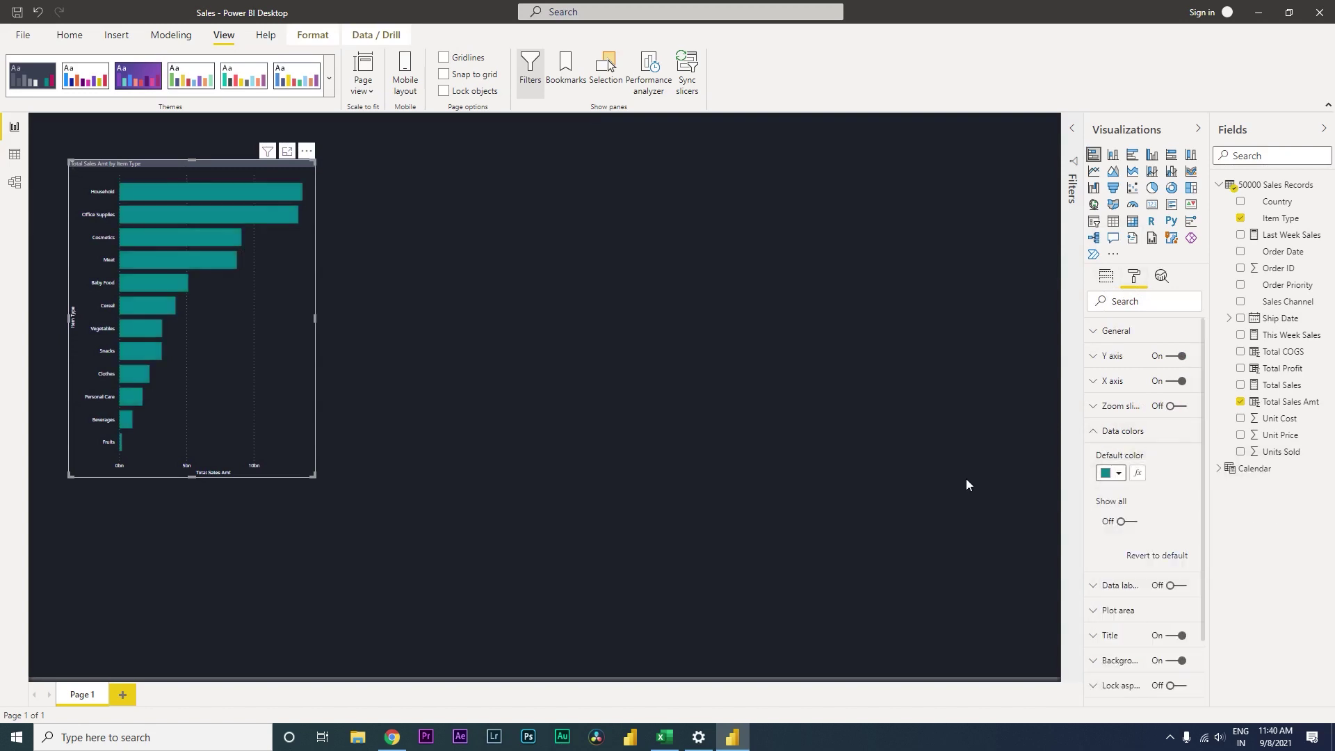
{"action": "left_click", "coordinate": [1105, 436]}
{"action": "left_click", "coordinate": [1174, 456]}
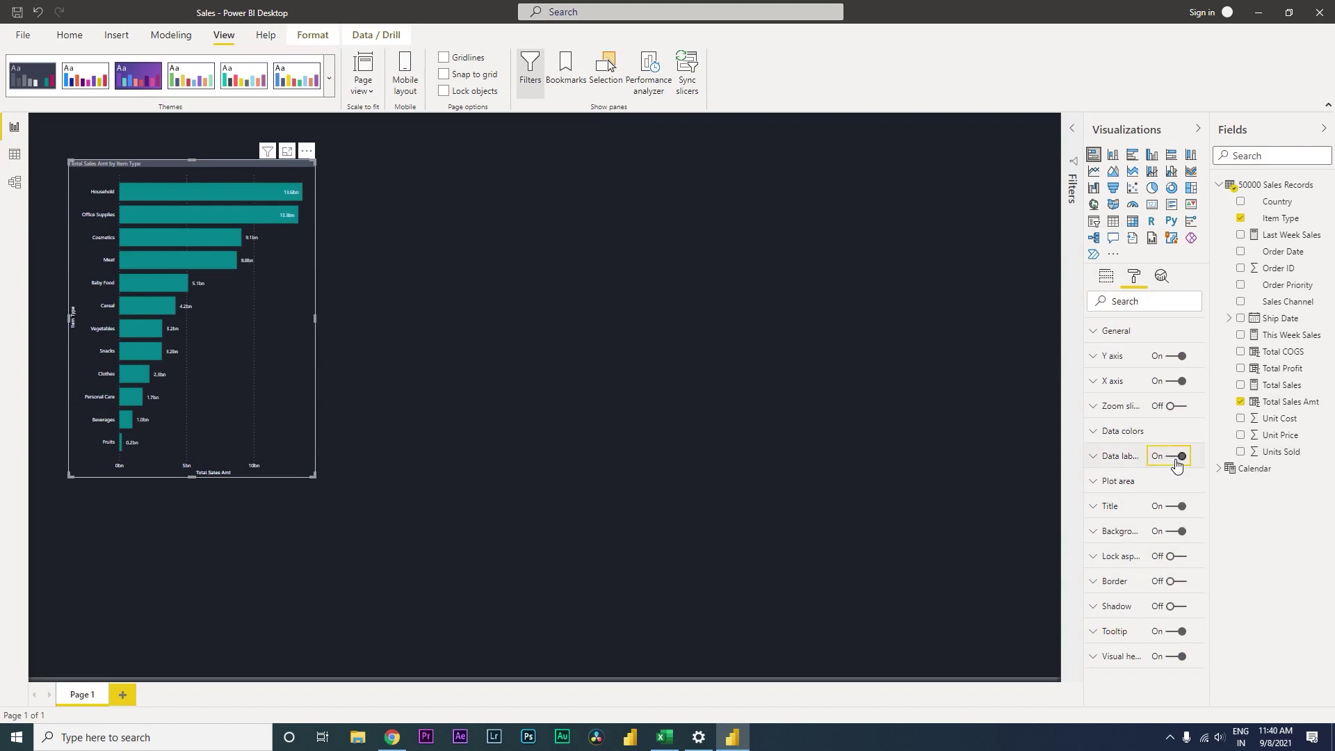
{"action": "left_click", "coordinate": [1111, 465]}
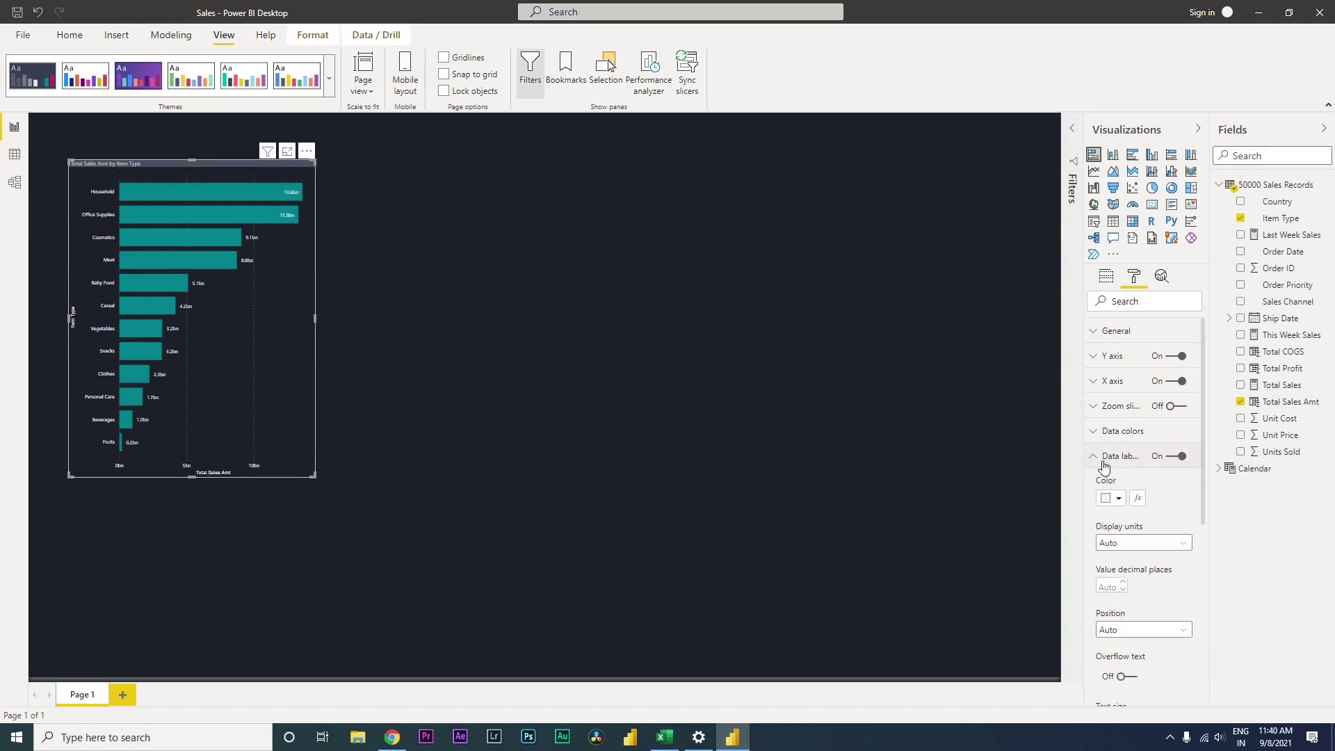
{"action": "left_click", "coordinate": [1104, 463]}
Set the X axis and Y axis text size to 12 pt
{"action": "left_click", "coordinate": [1103, 380]}
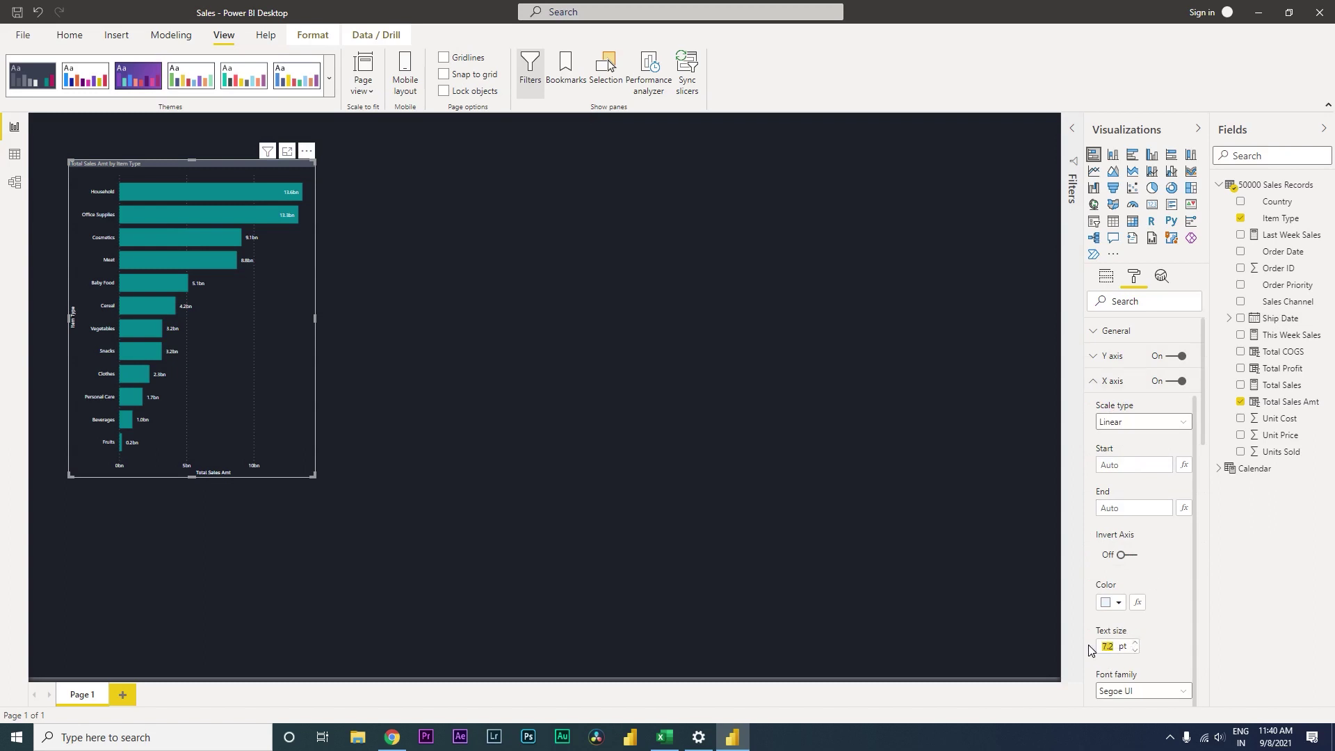
{"action": "type", "text": "12"}
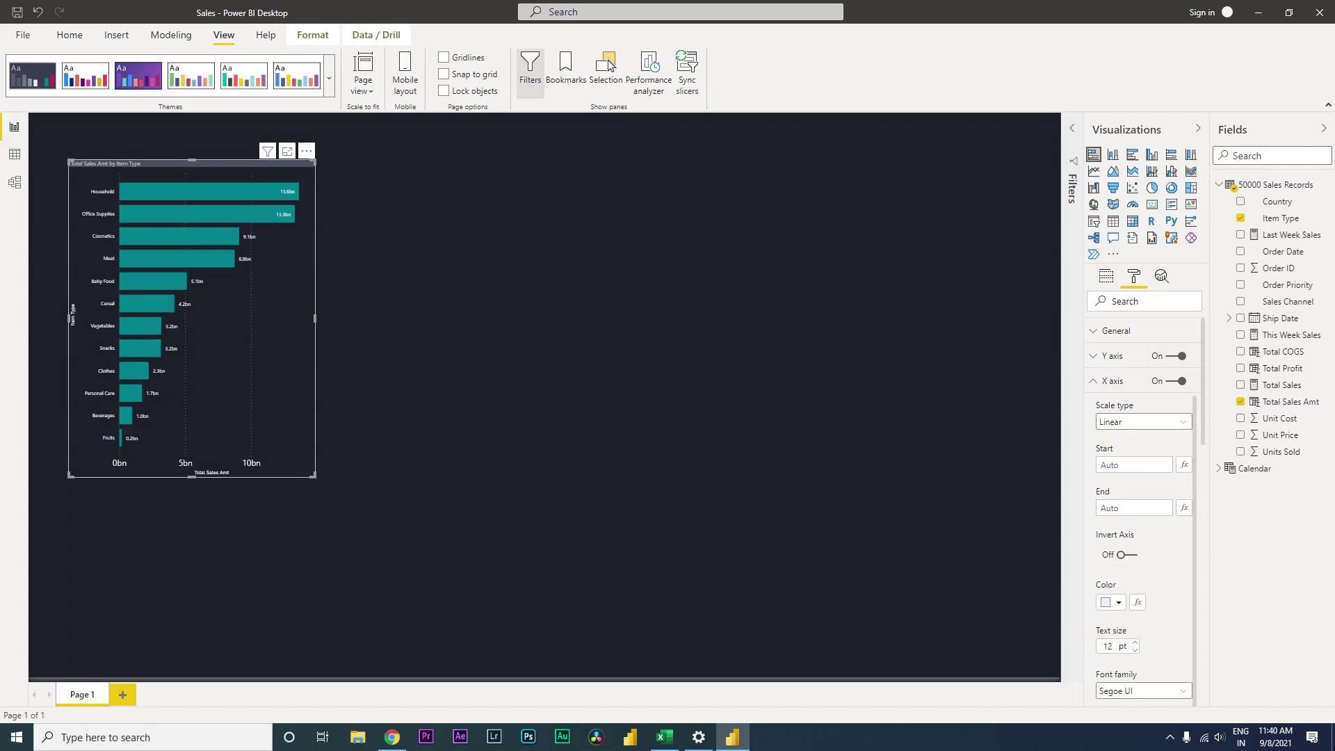
{"action": "left_click", "coordinate": [1094, 380]}
{"action": "left_click", "coordinate": [1105, 355]}
{"action": "left_click", "coordinate": [1096, 487]}
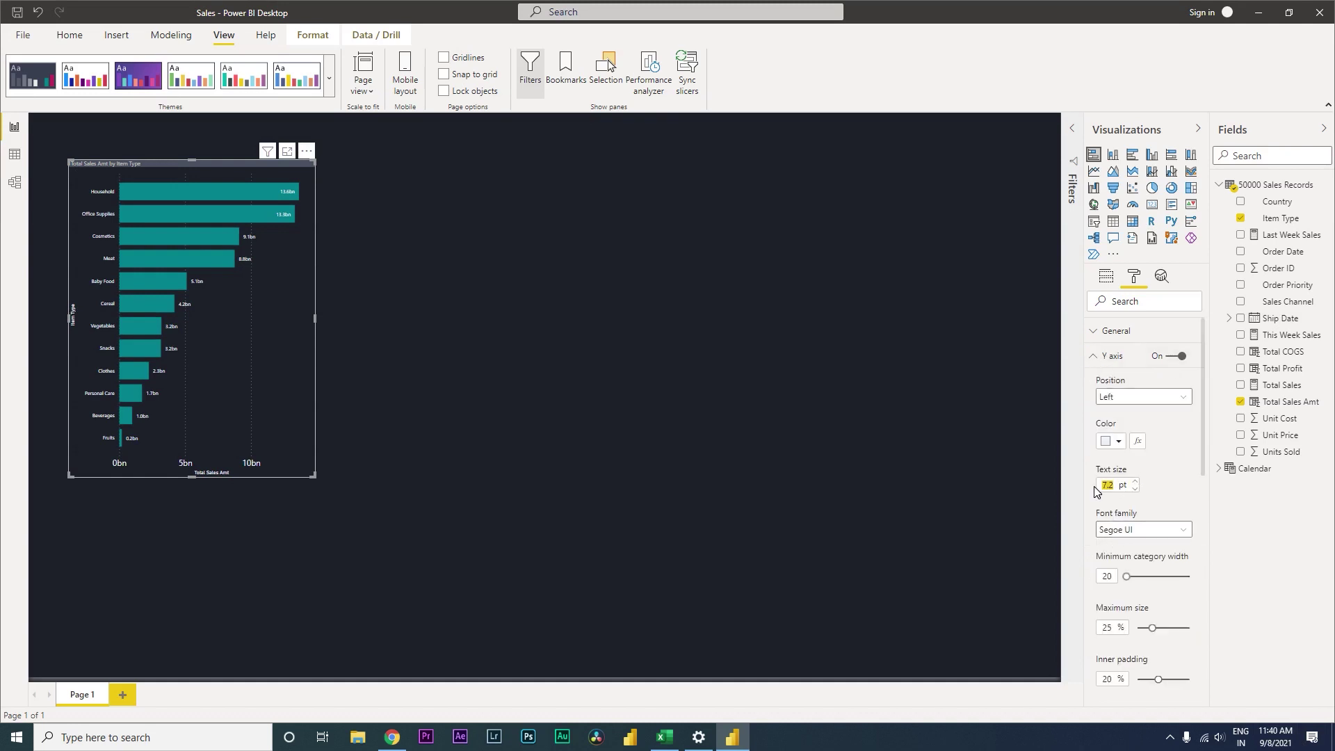
{"action": "type", "text": "12"}
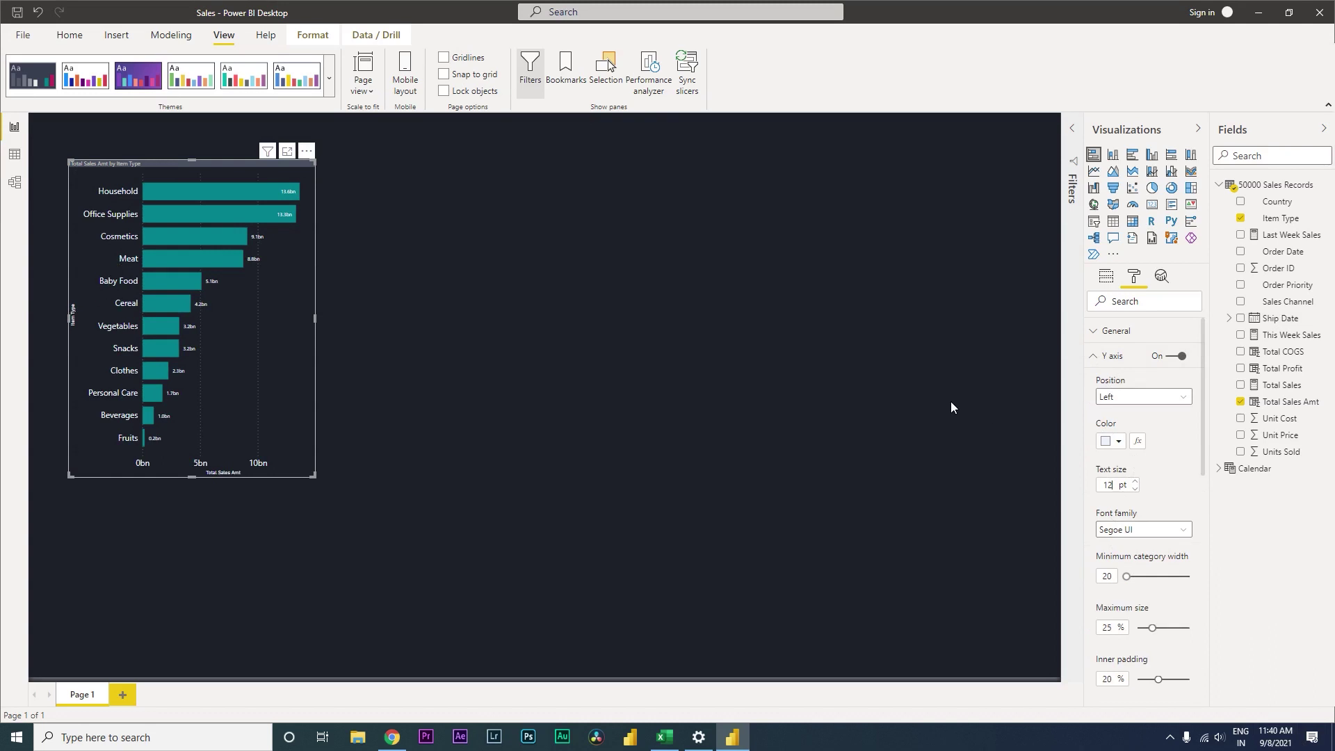
{"action": "left_click", "coordinate": [508, 323]}
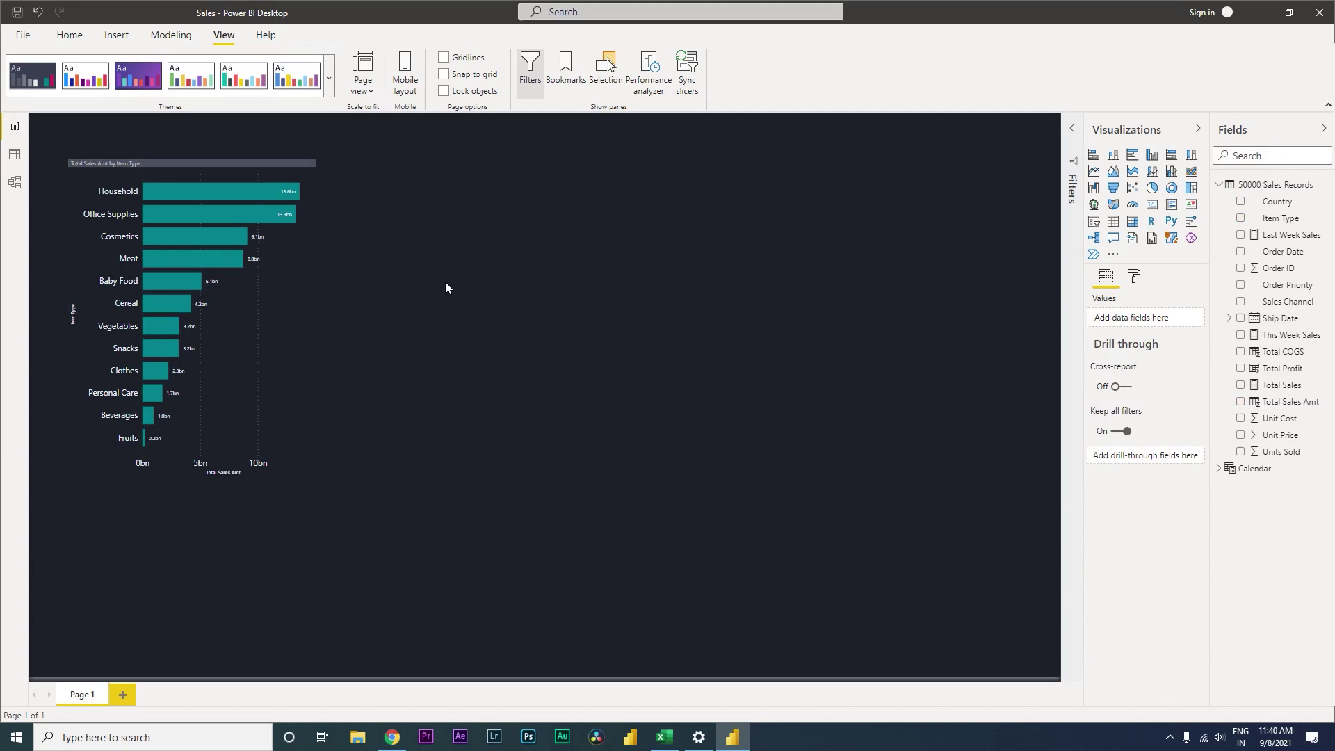
In Customize theme, copy the teal #00828C from Color 7 into Color 1
{"action": "left_click", "coordinate": [330, 78]}
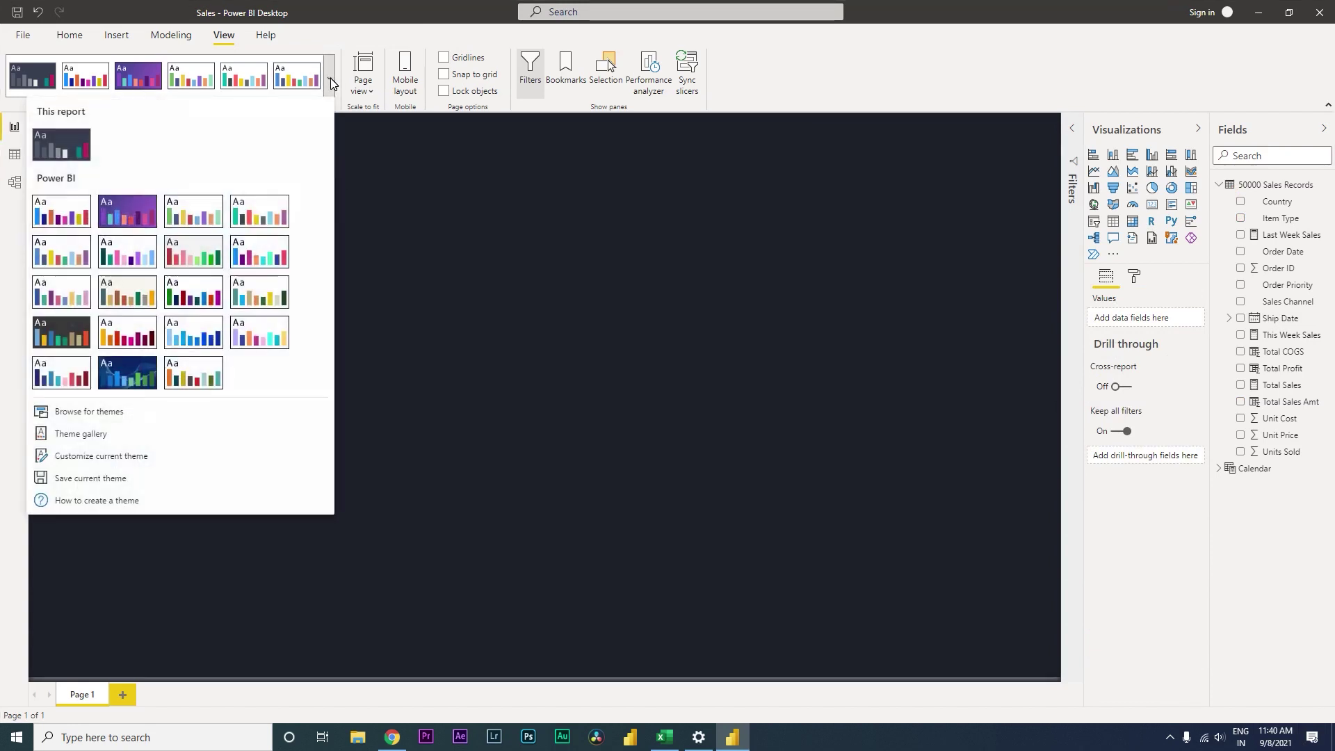
{"action": "left_click", "coordinate": [101, 456]}
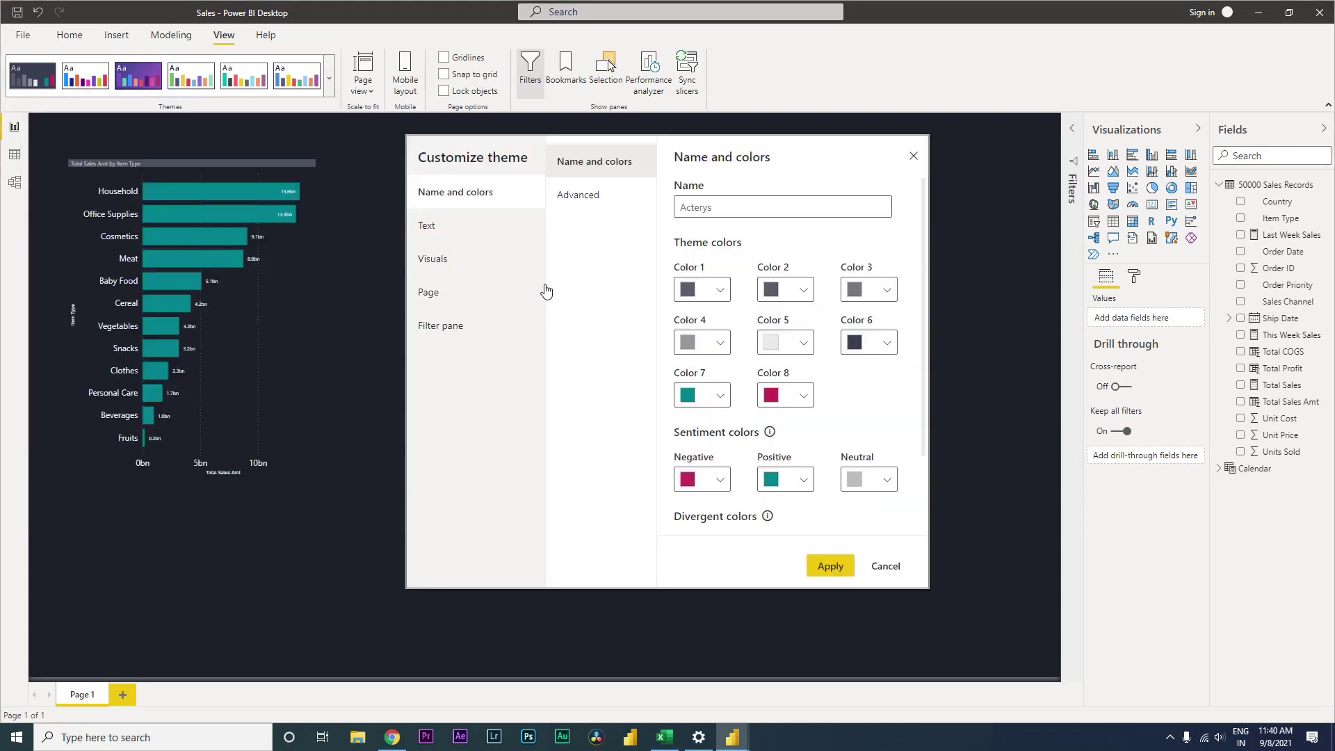
{"action": "left_click", "coordinate": [720, 292]}
{"action": "left_click", "coordinate": [897, 394]}
{"action": "left_click", "coordinate": [721, 400]}
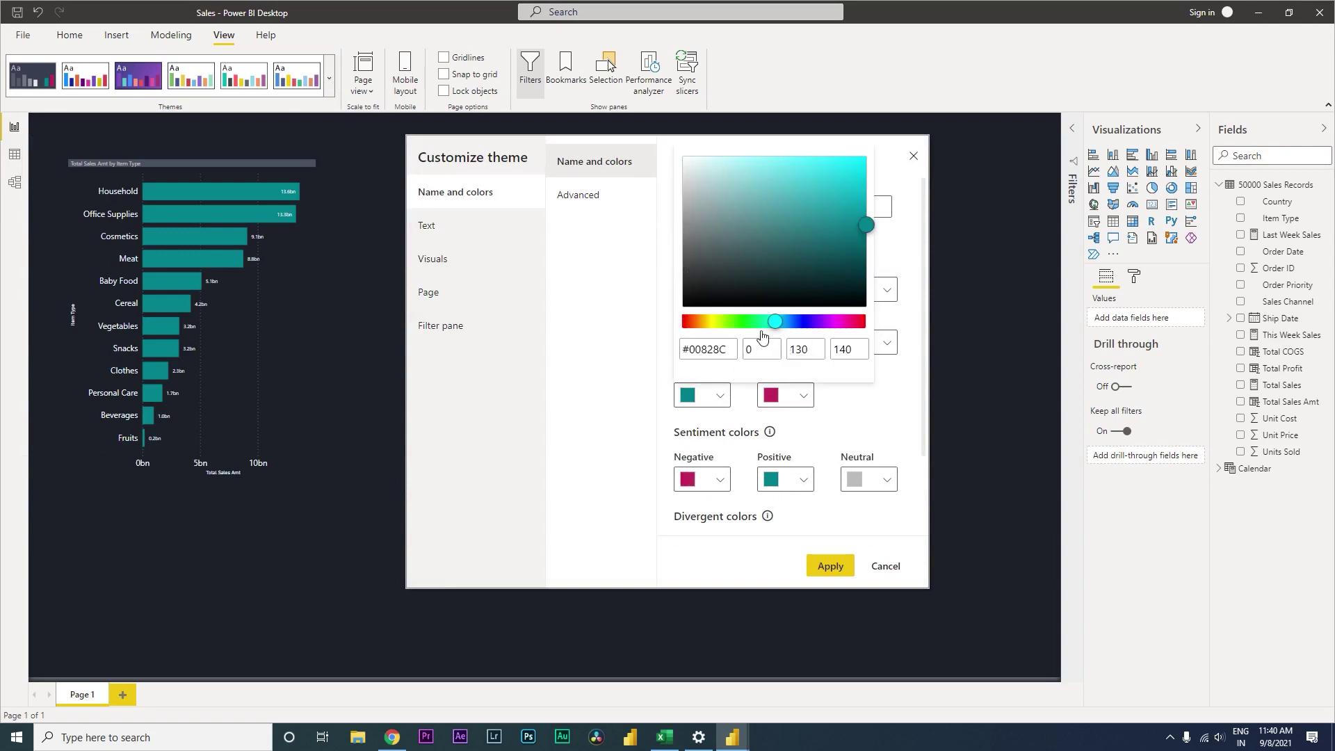
{"action": "left_click_drag", "start_coordinate": [732, 350], "coordinate": [685, 354]}
{"action": "key", "text": "ctrl+c"}
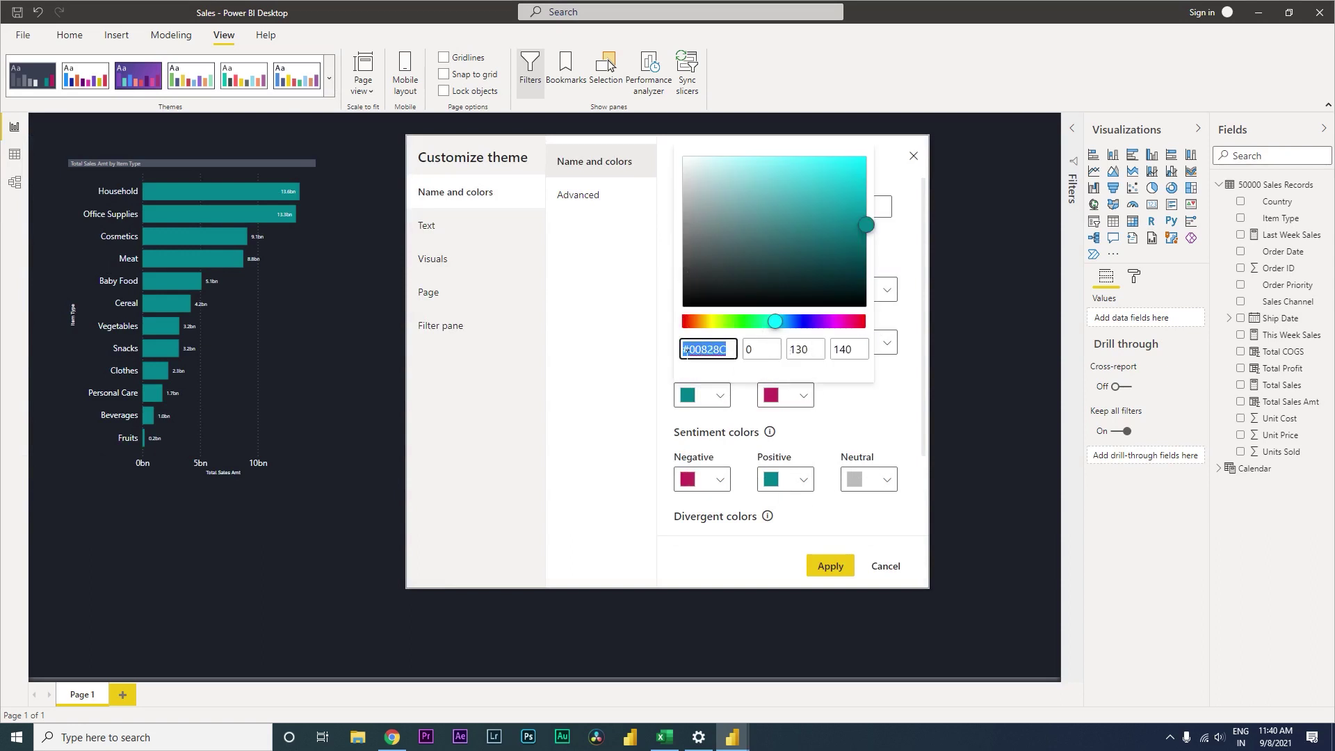
{"action": "left_click", "coordinate": [873, 413]}
{"action": "left_click", "coordinate": [722, 288]}
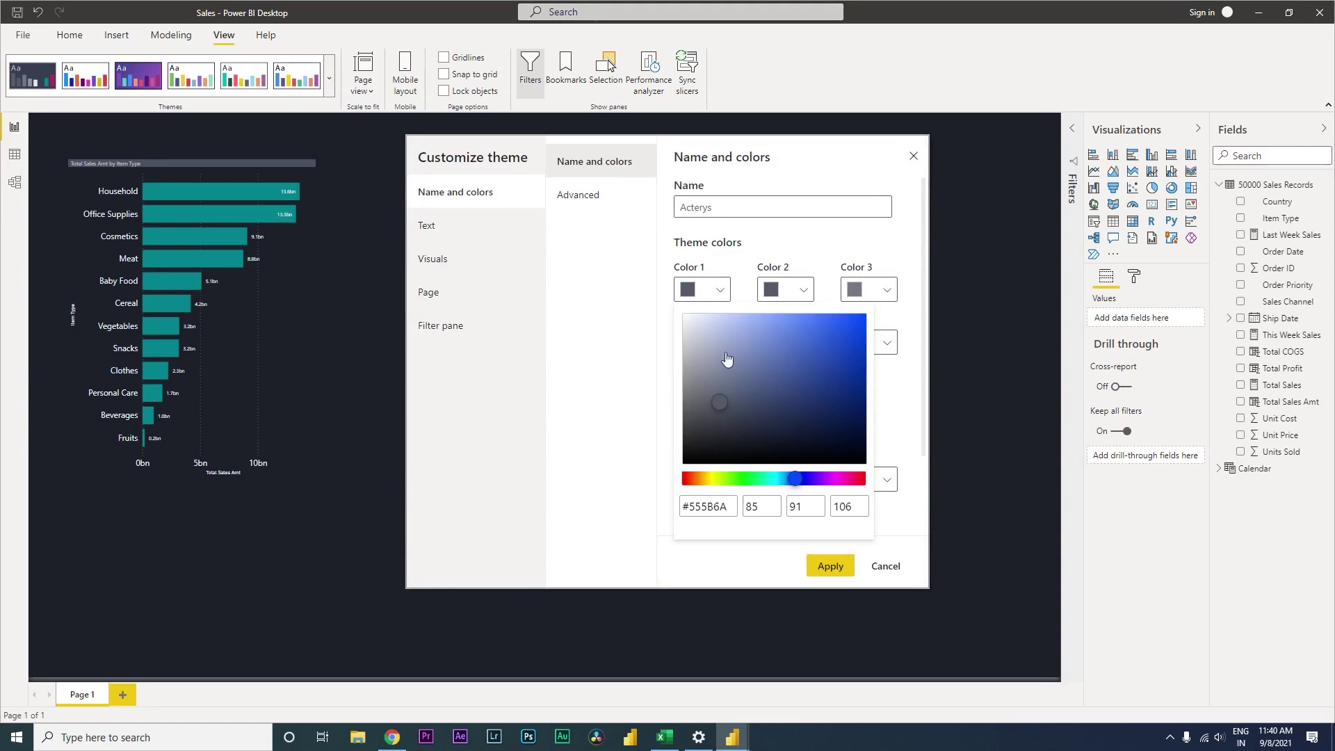
{"action": "left_click_drag", "start_coordinate": [734, 506], "coordinate": [666, 509]}
{"action": "key", "text": "ctrl+v"}
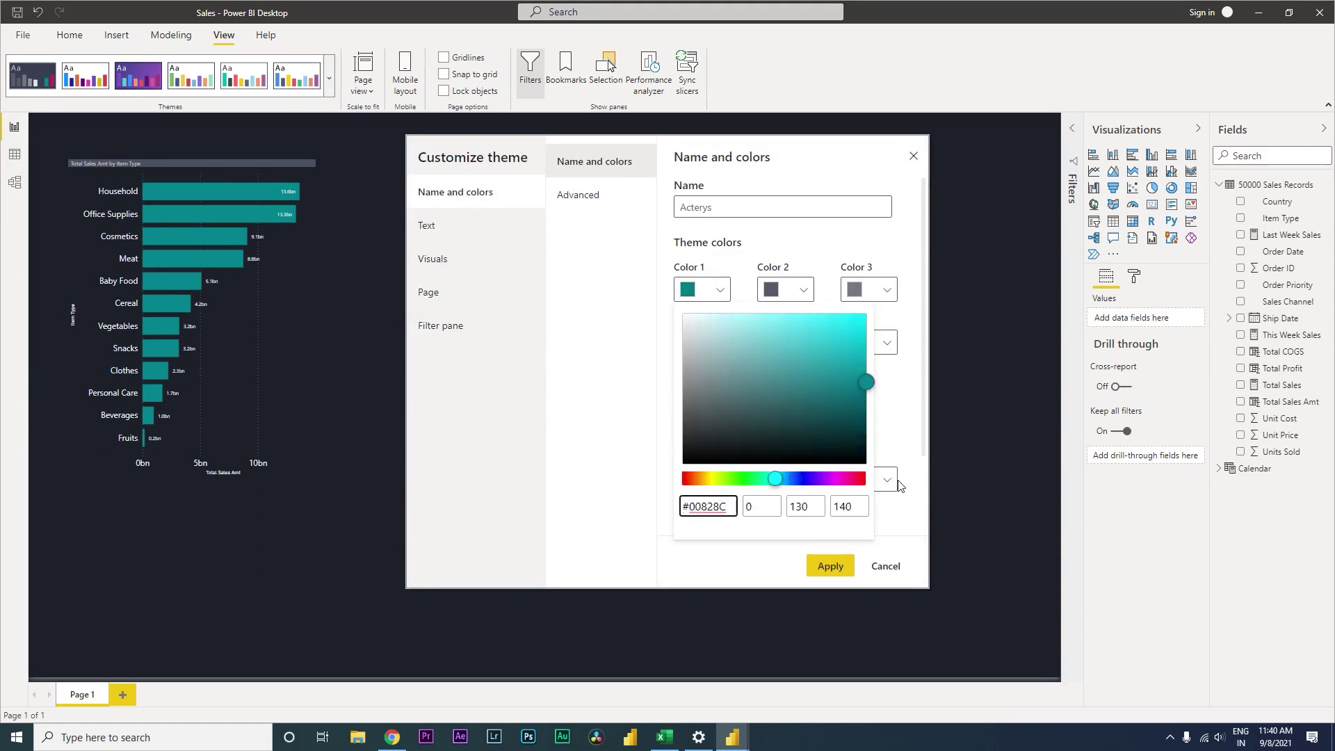
{"action": "left_click", "coordinate": [903, 448]}
Copy the magenta #C1265D from Color 8 into Color 2
{"action": "left_click", "coordinate": [804, 398]}
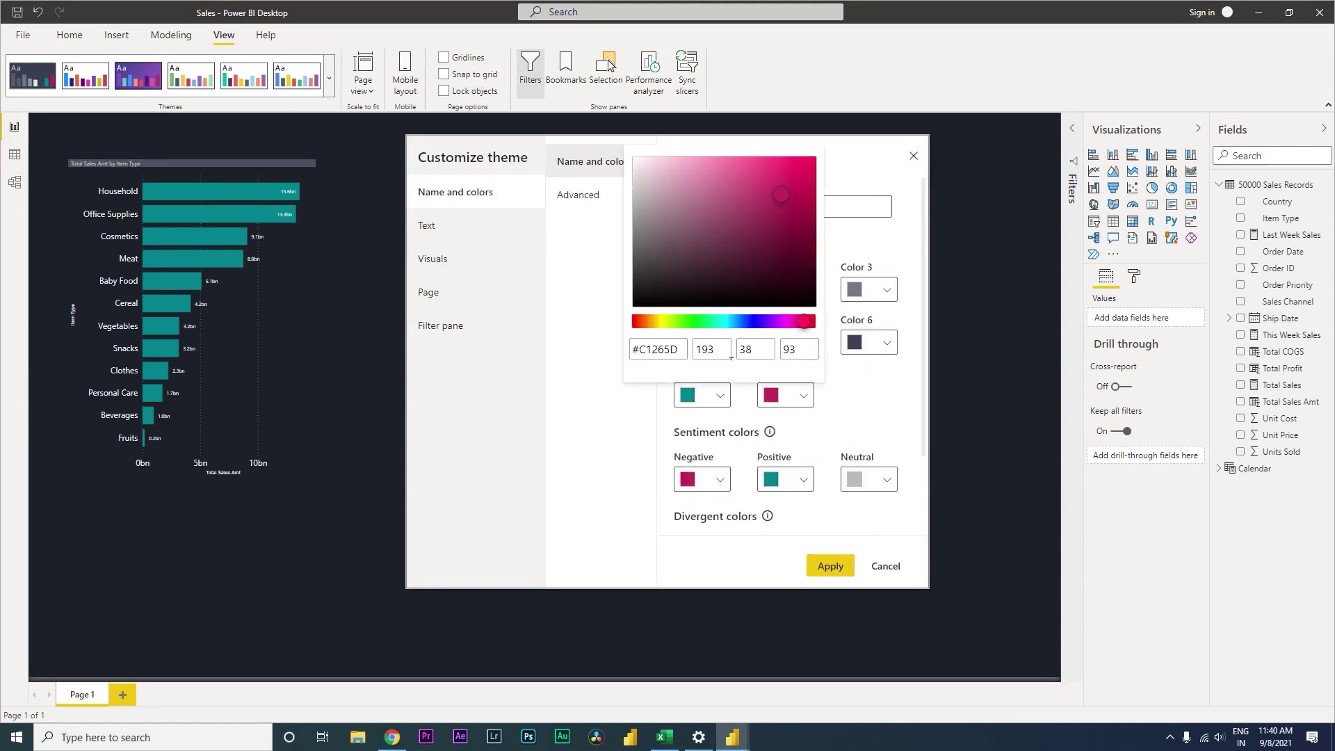
{"action": "left_click_drag", "start_coordinate": [681, 354], "coordinate": [643, 356]}
{"action": "key", "text": "ctrl+c"}
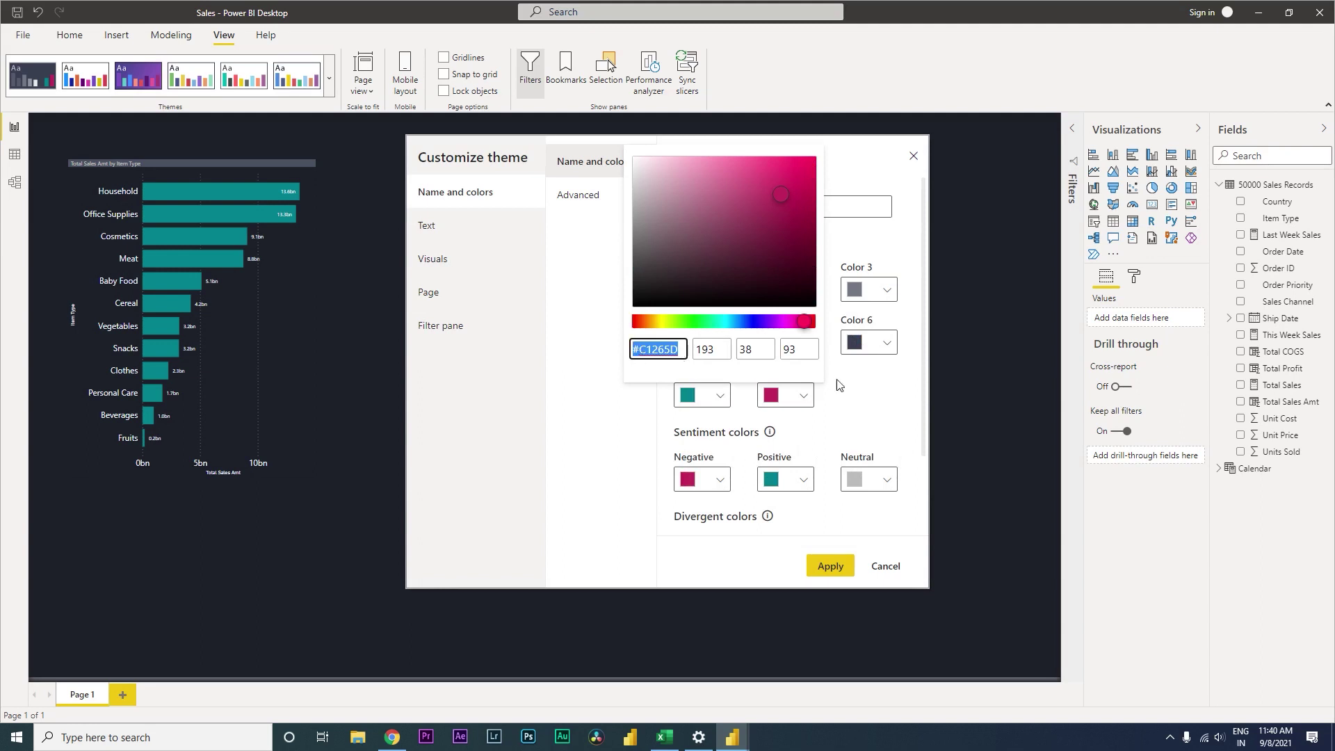
{"action": "left_click", "coordinate": [838, 383]}
{"action": "left_click", "coordinate": [805, 293]}
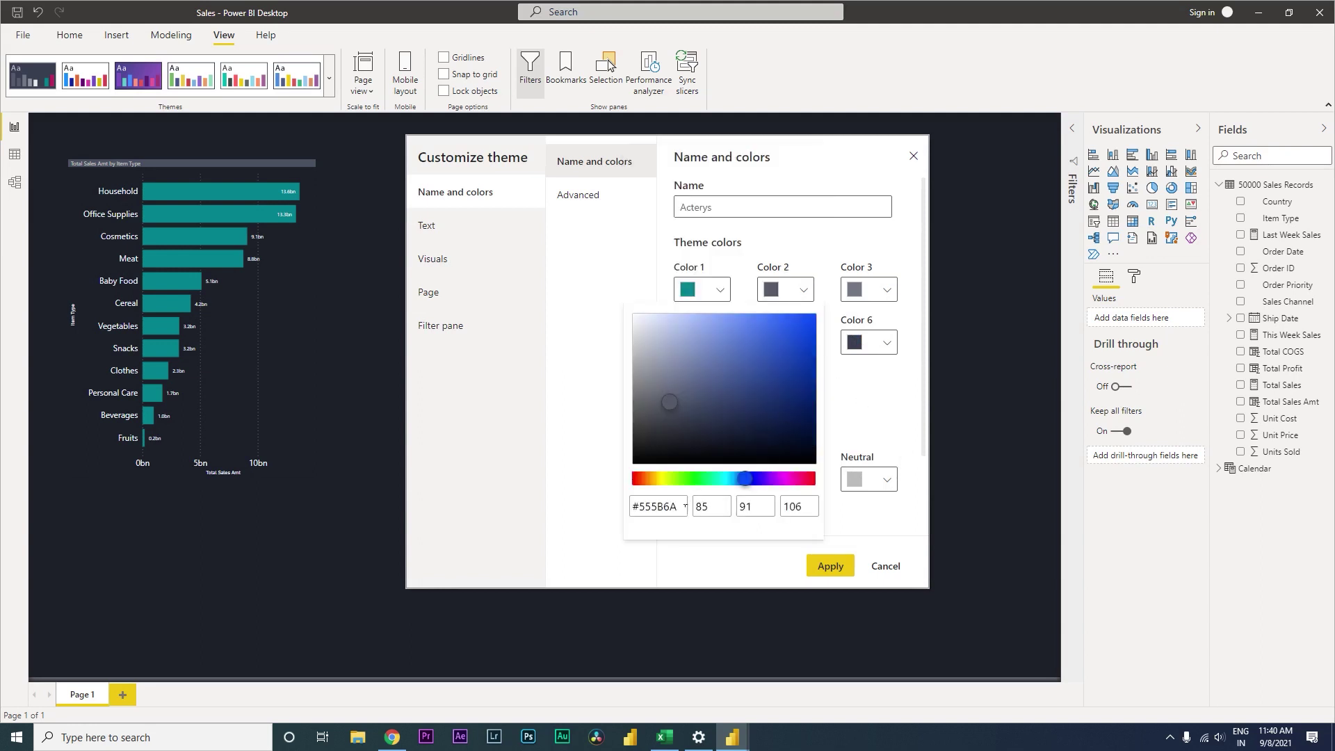
{"action": "left_click_drag", "start_coordinate": [680, 506], "coordinate": [597, 509]}
{"action": "key", "text": "ctrl+v"}
{"action": "left_click", "coordinate": [867, 426]}
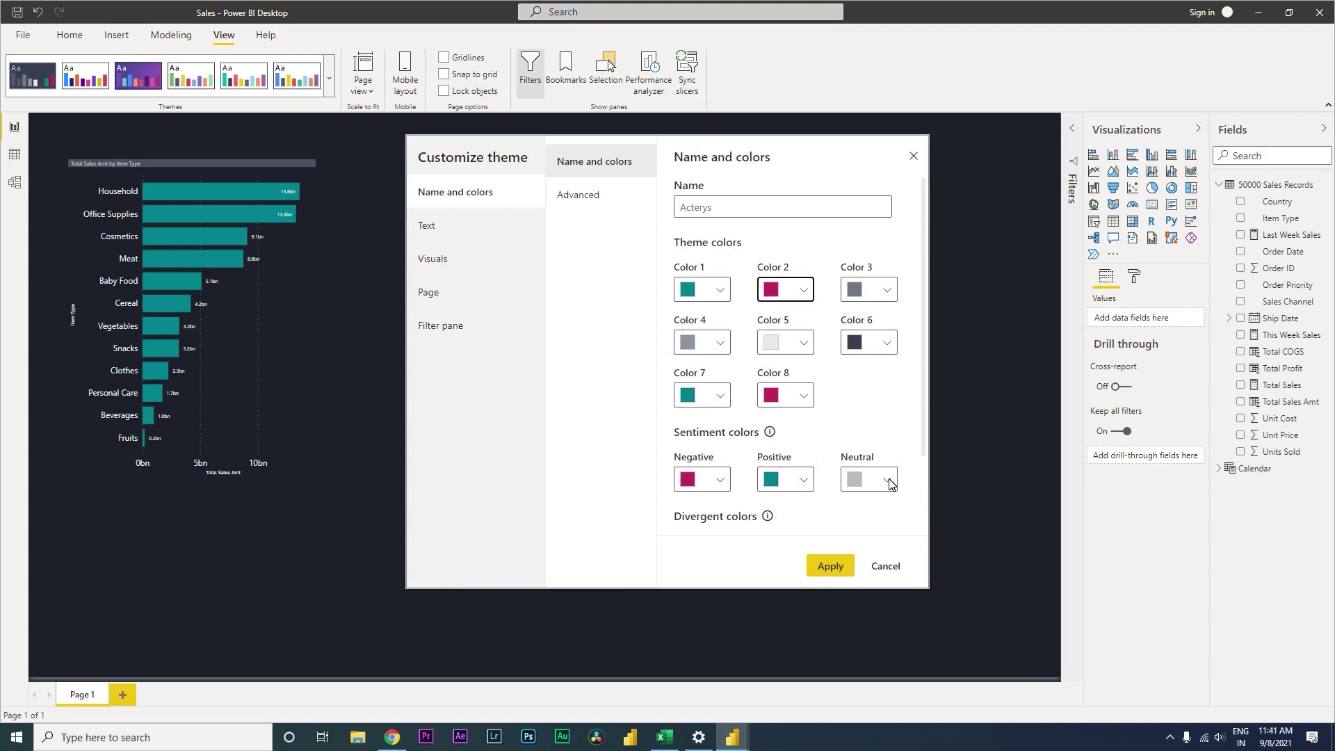
Set Color 4 to a vivid blue and Color 5 to a bright cyan
{"action": "left_click", "coordinate": [721, 344]}
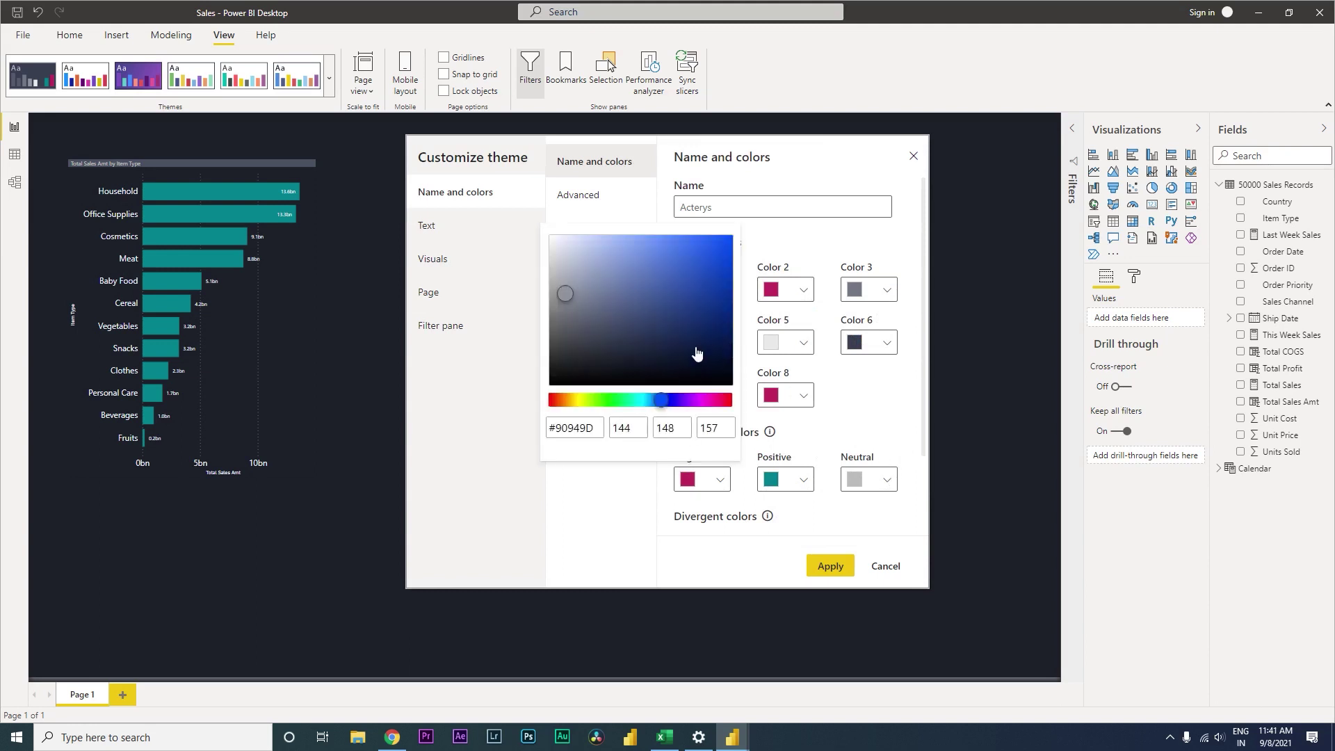
{"action": "left_click", "coordinate": [569, 290]}
{"action": "left_click_drag", "start_coordinate": [570, 295], "coordinate": [728, 247]}
{"action": "left_click", "coordinate": [730, 241]}
{"action": "left_click", "coordinate": [845, 413]}
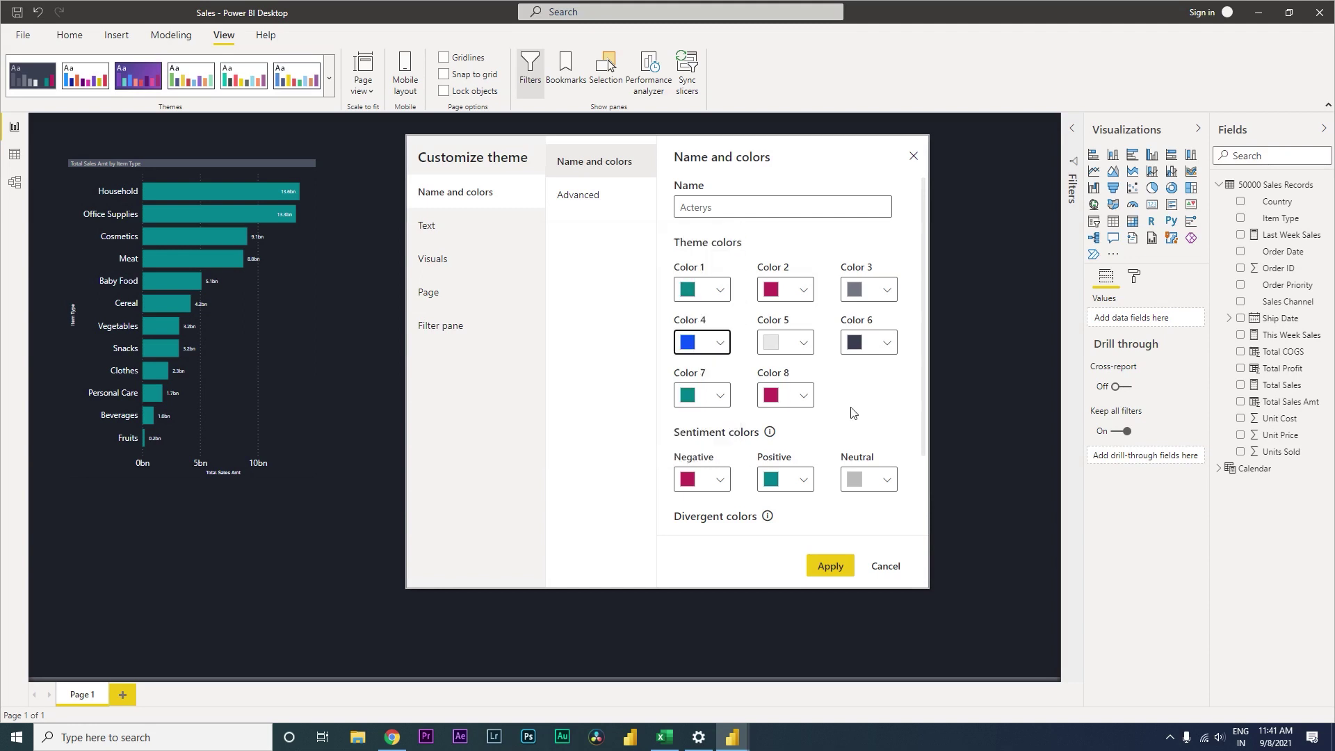
{"action": "left_click", "coordinate": [806, 352]}
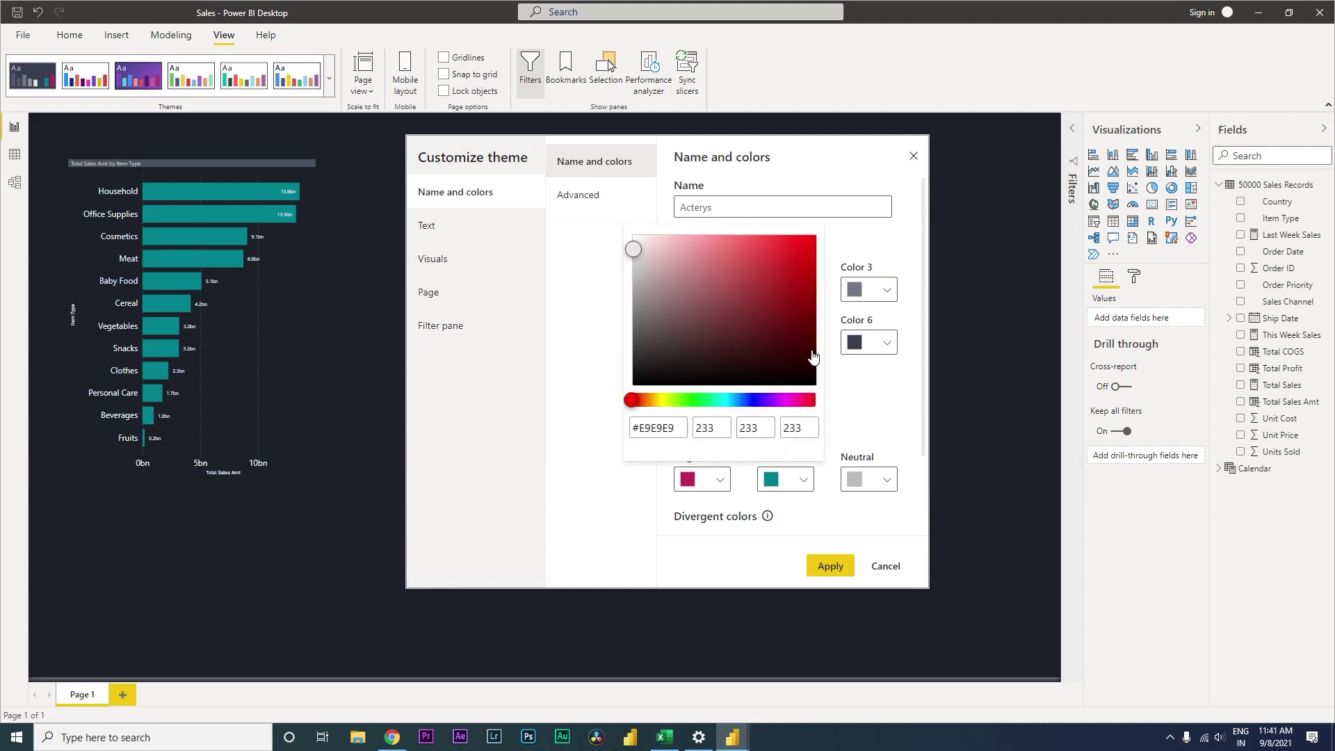
{"action": "left_click", "coordinate": [732, 402]}
{"action": "left_click_drag", "start_coordinate": [772, 256], "coordinate": [814, 237]}
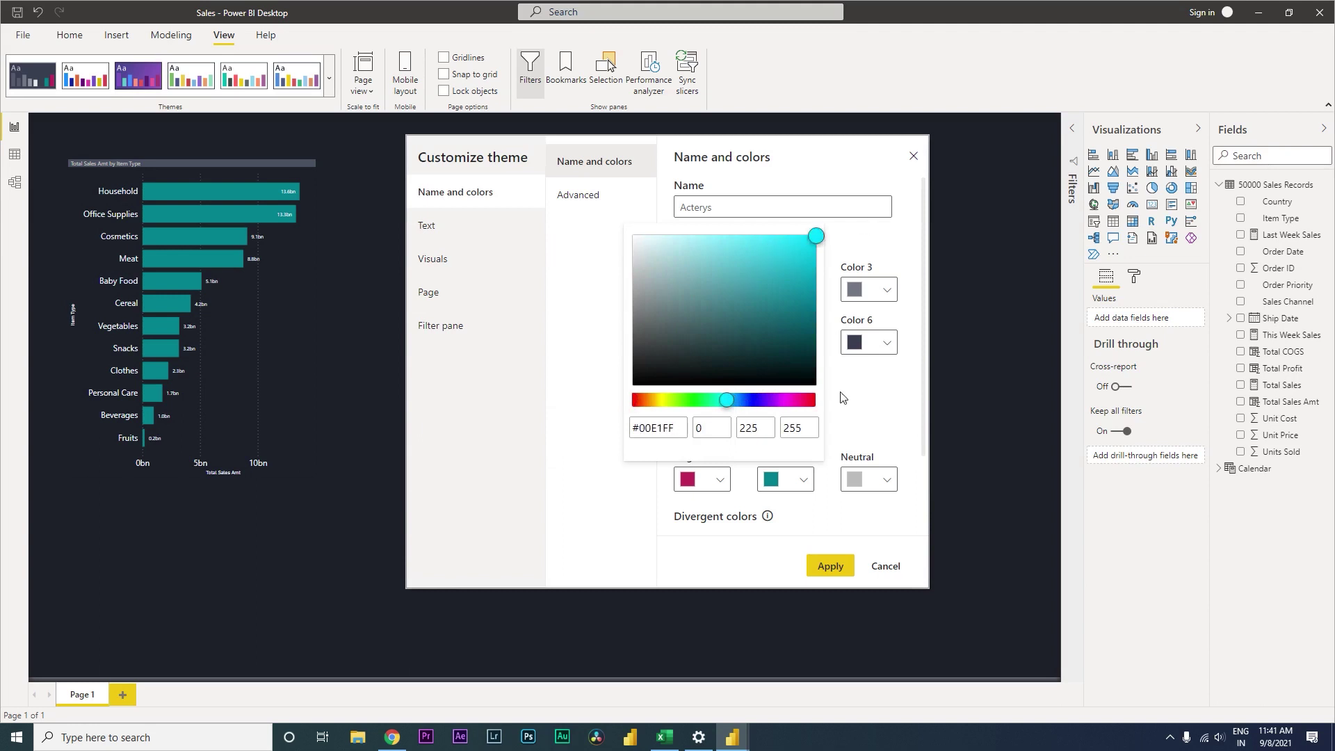
{"action": "left_click", "coordinate": [862, 397]}
Set Color 6 to pure magenta #FF00FF and check the Advanced first-level element colour
{"action": "left_click", "coordinate": [873, 347]}
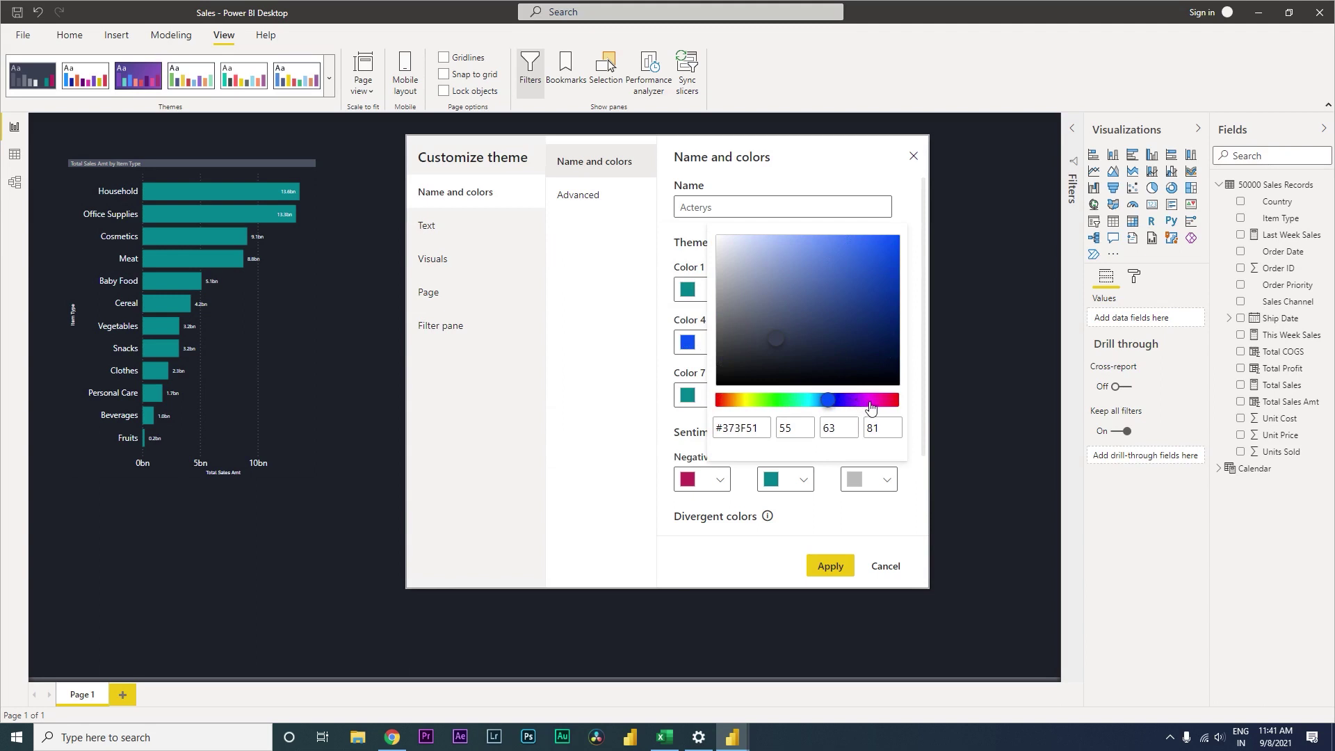
{"action": "left_click_drag", "start_coordinate": [868, 407], "coordinate": [875, 408]}
{"action": "left_click_drag", "start_coordinate": [882, 263], "coordinate": [925, 220]}
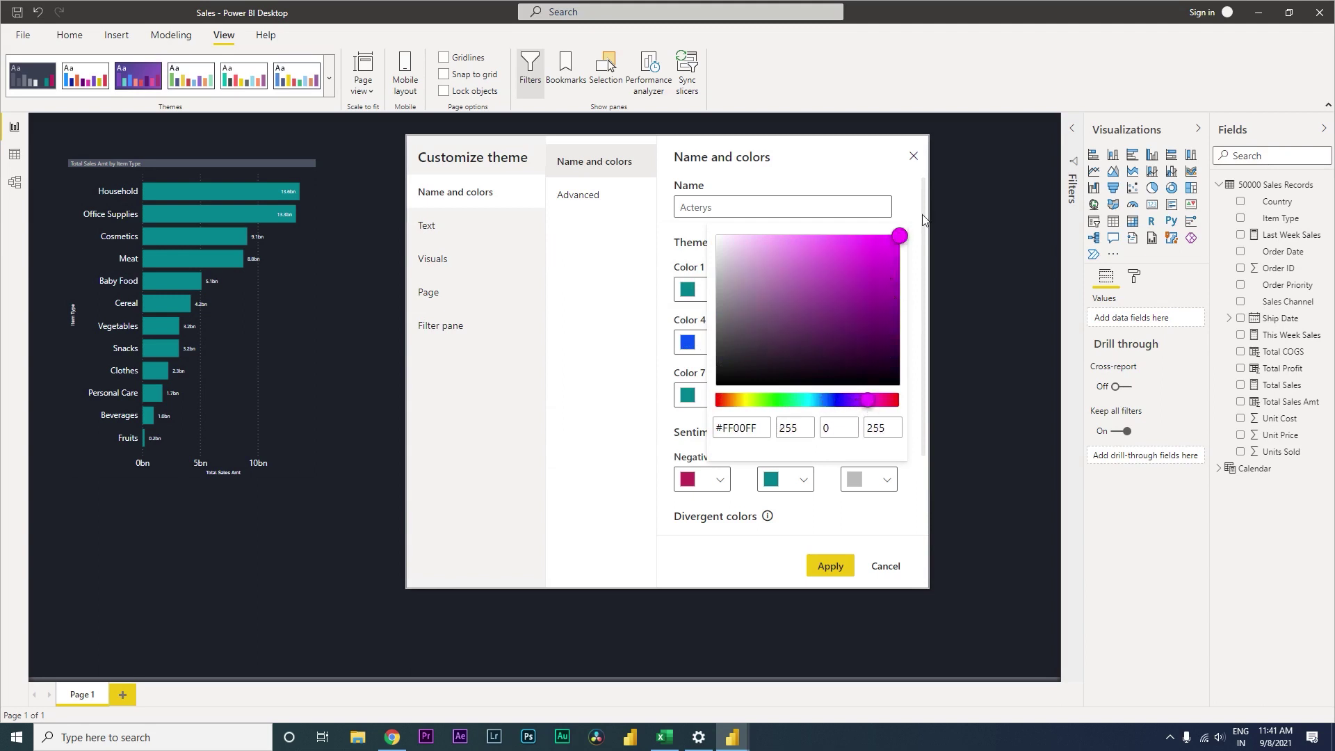
{"action": "left_click", "coordinate": [910, 487]}
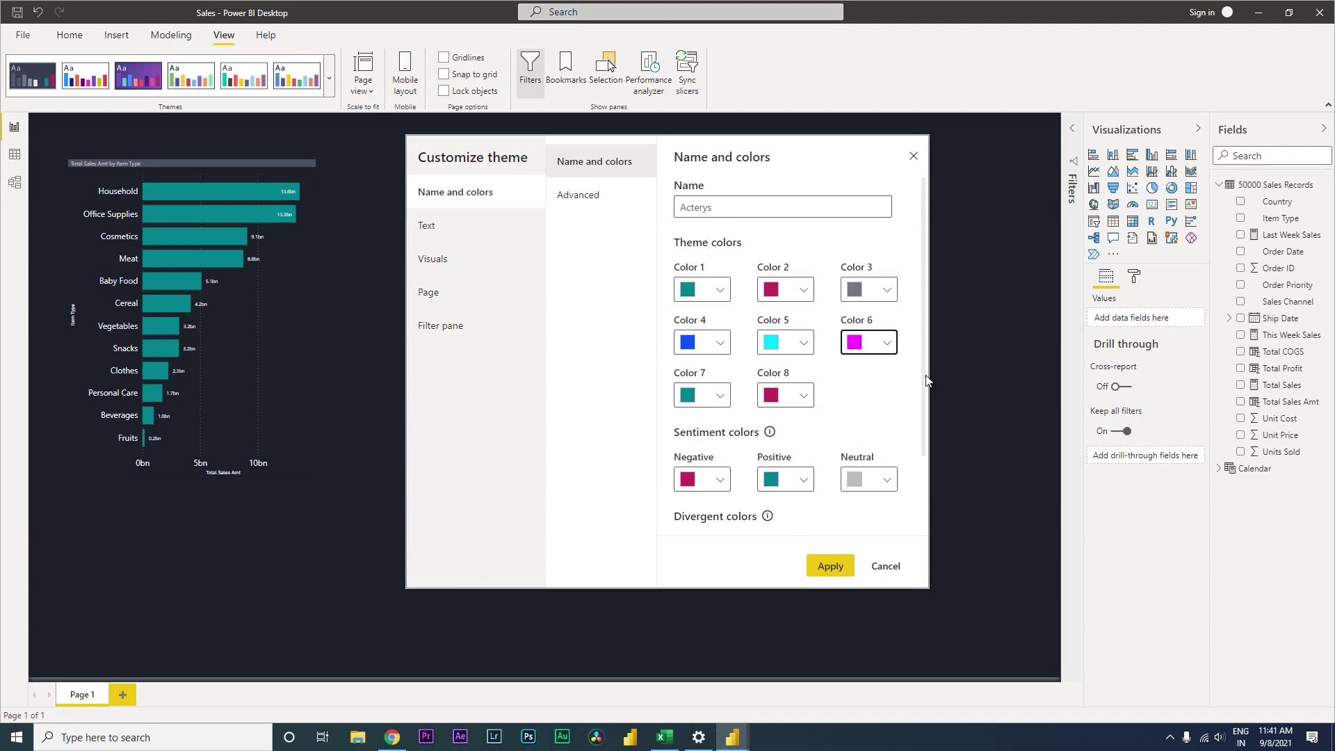
{"action": "left_click_drag", "start_coordinate": [924, 379], "coordinate": [930, 478]}
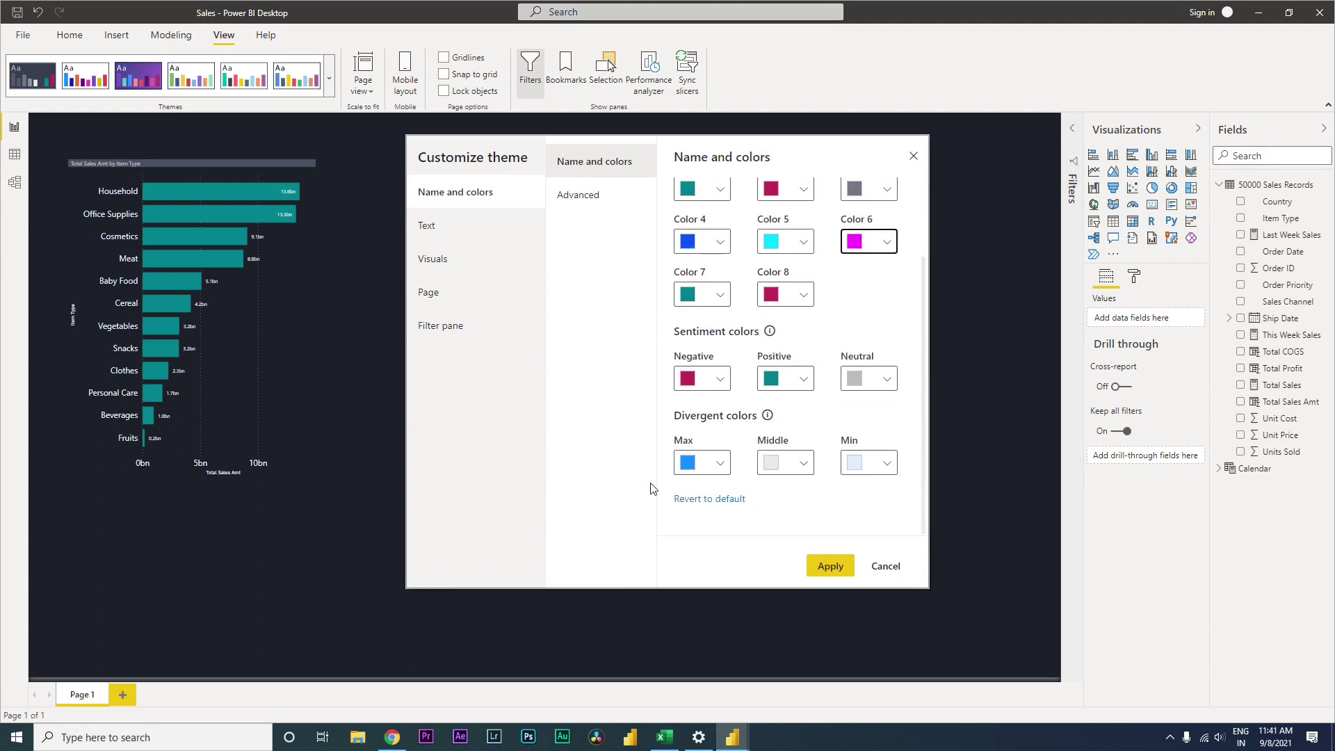
{"action": "left_click_drag", "start_coordinate": [920, 472], "coordinate": [929, 390]}
{"action": "left_click", "coordinate": [588, 201]}
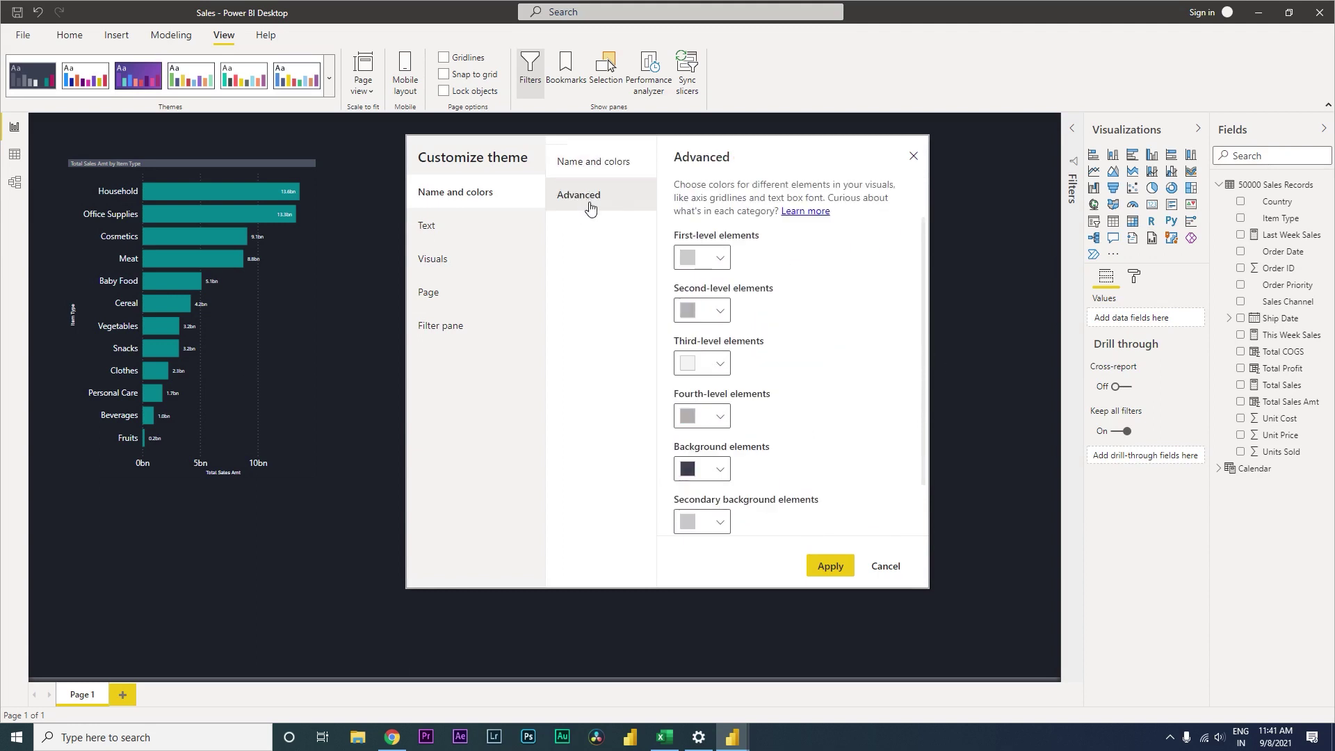
{"action": "left_click", "coordinate": [720, 259]}
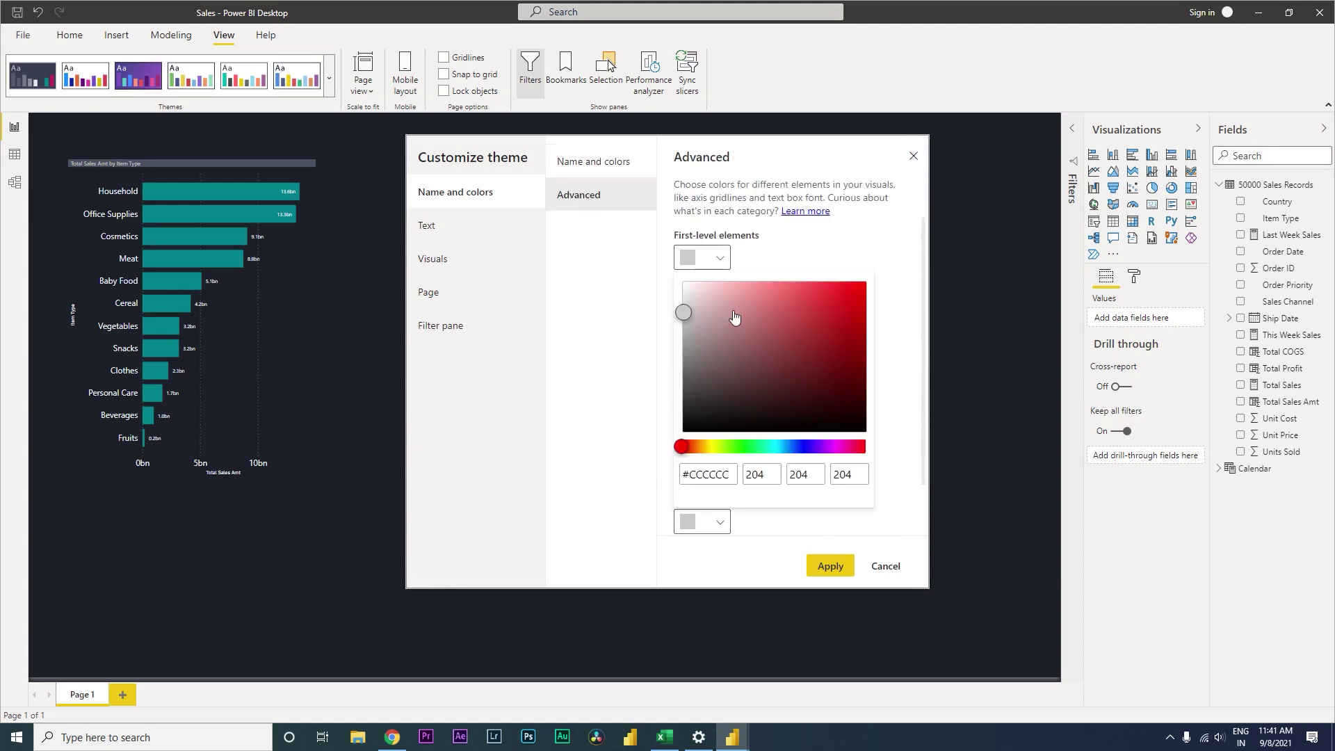
{"action": "left_click", "coordinate": [880, 248]}
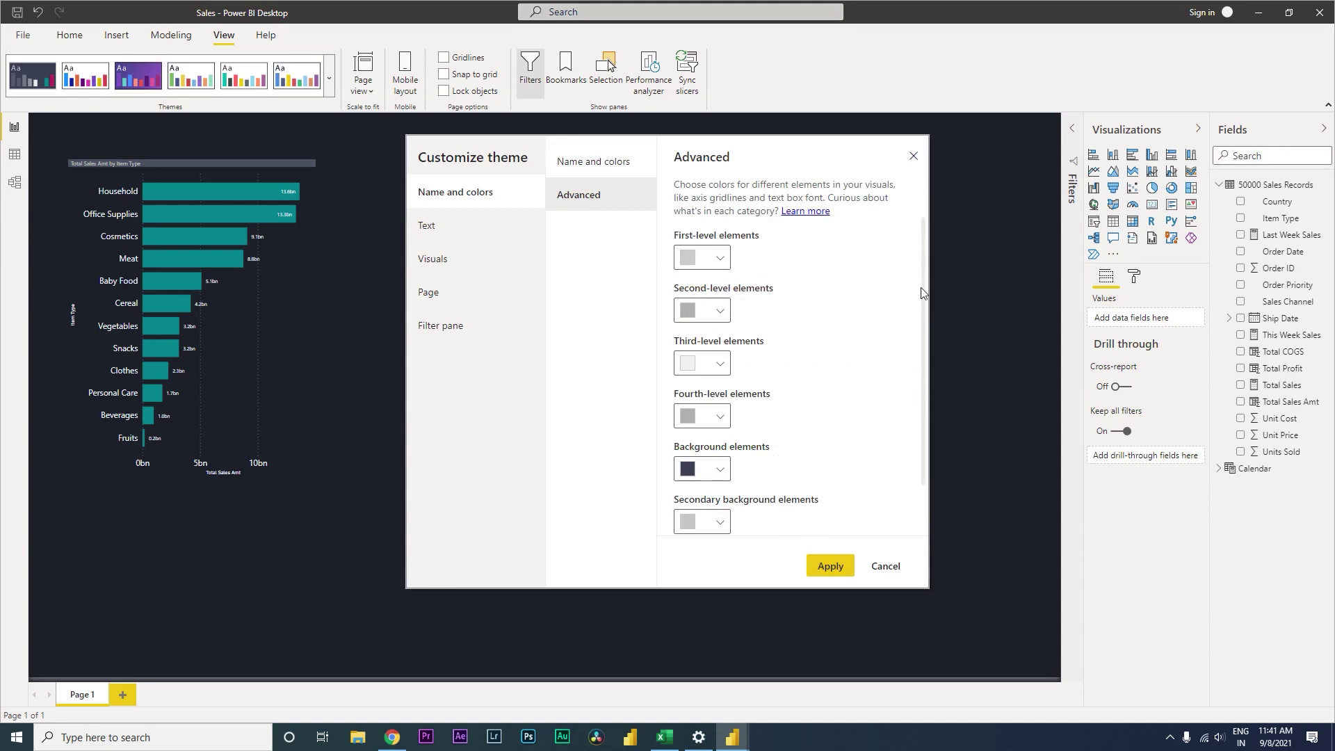
Set the theme's General text to 12 pt white
{"action": "left_click", "coordinate": [440, 229]}
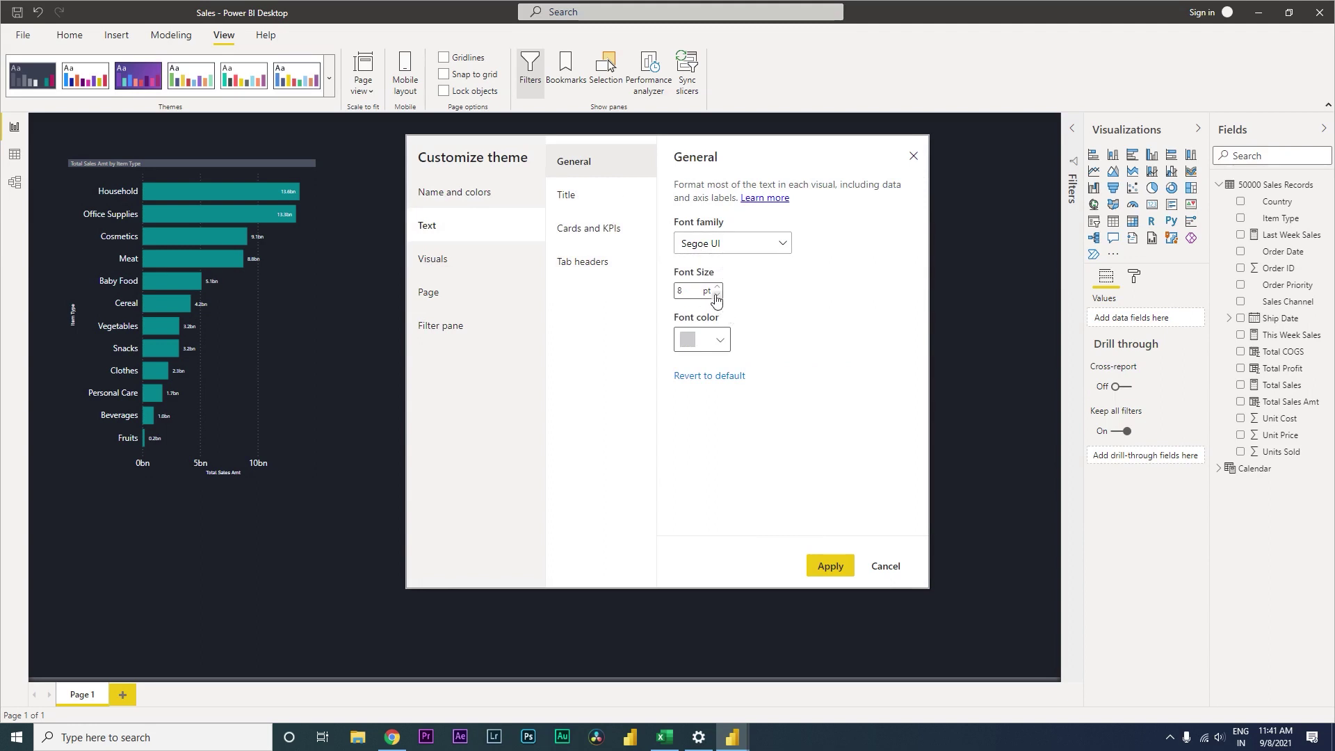
{"action": "left_click", "coordinate": [689, 295]}
{"action": "left_click", "coordinate": [720, 343]}
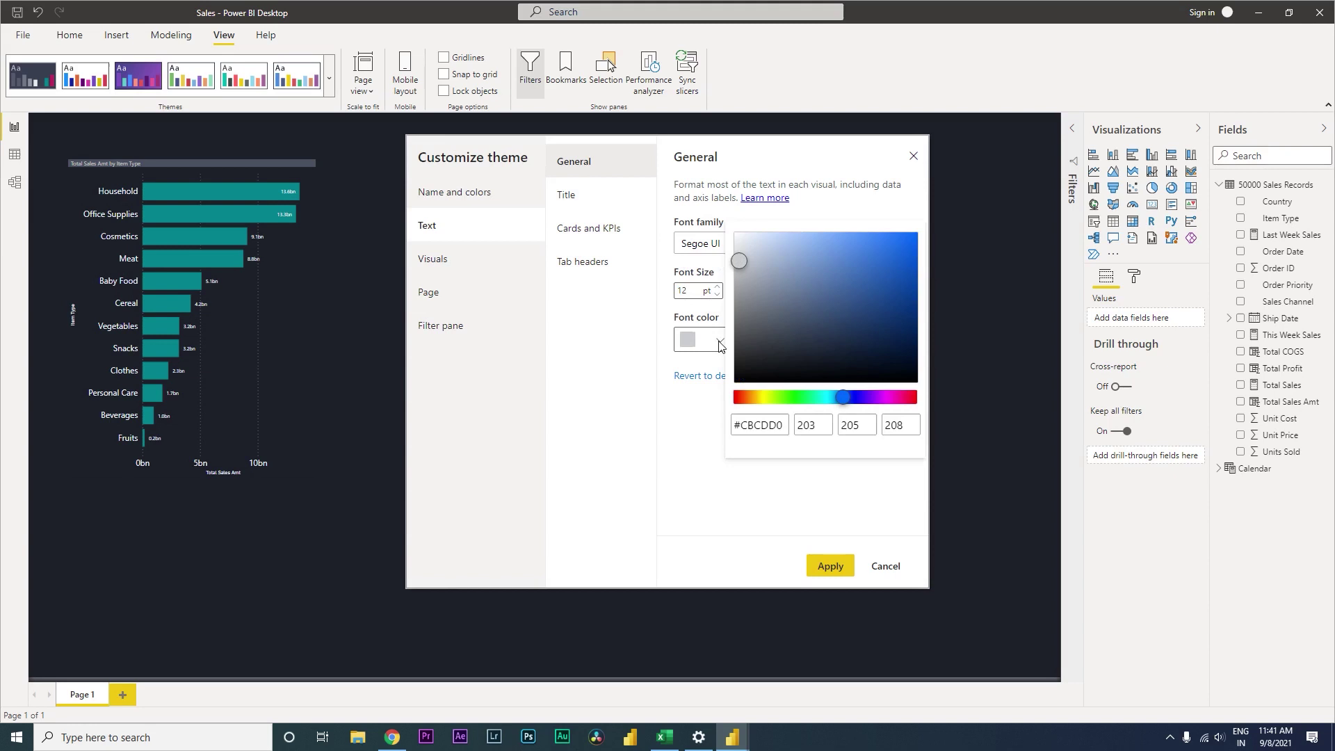
{"action": "left_click_drag", "start_coordinate": [739, 261], "coordinate": [712, 223]}
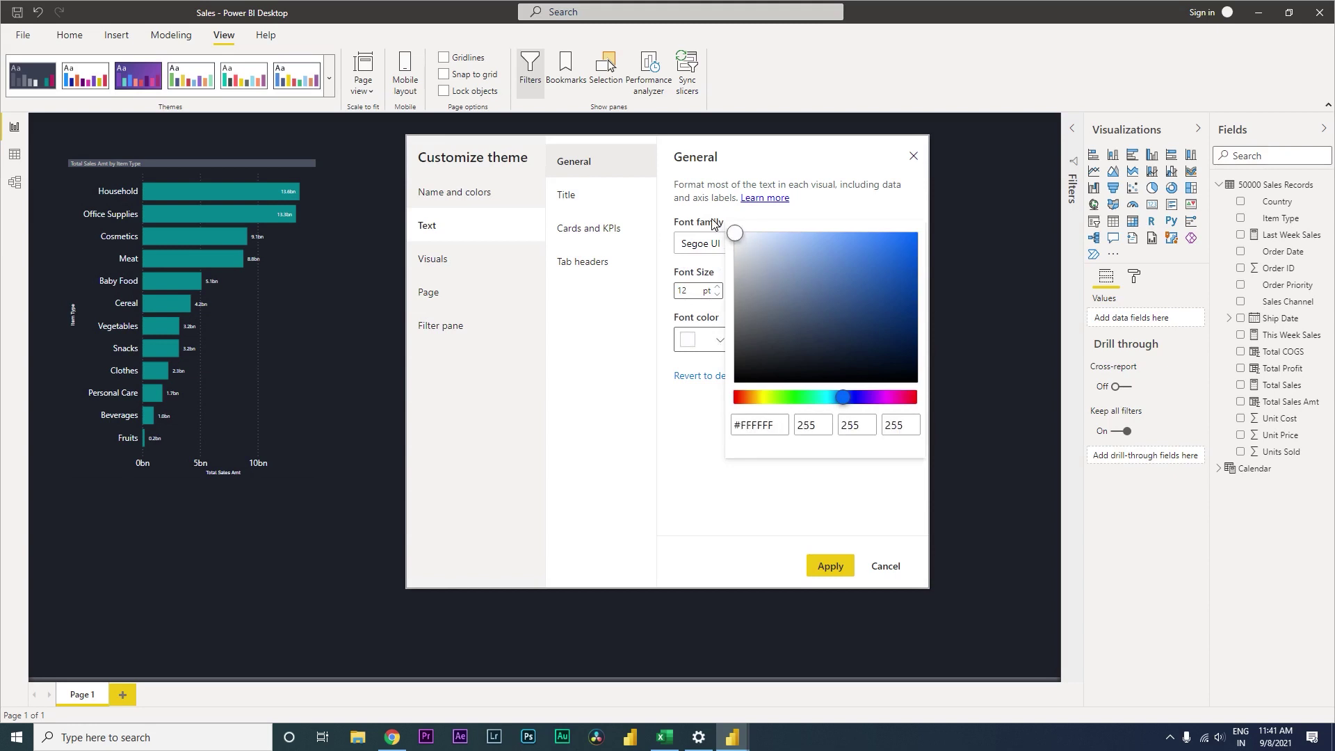
{"action": "left_click", "coordinate": [824, 490]}
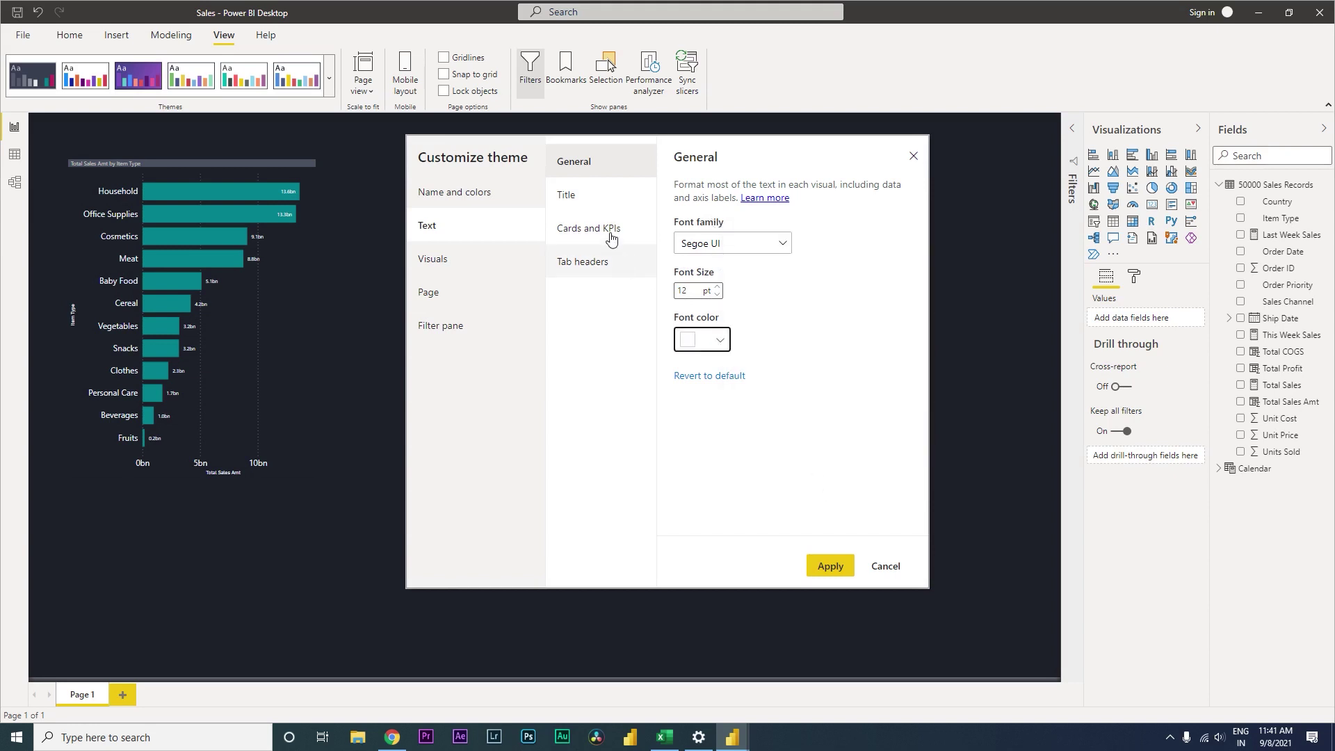
Make Title text 15 pt white and Cards and KPIs text white
{"action": "left_click", "coordinate": [588, 207]}
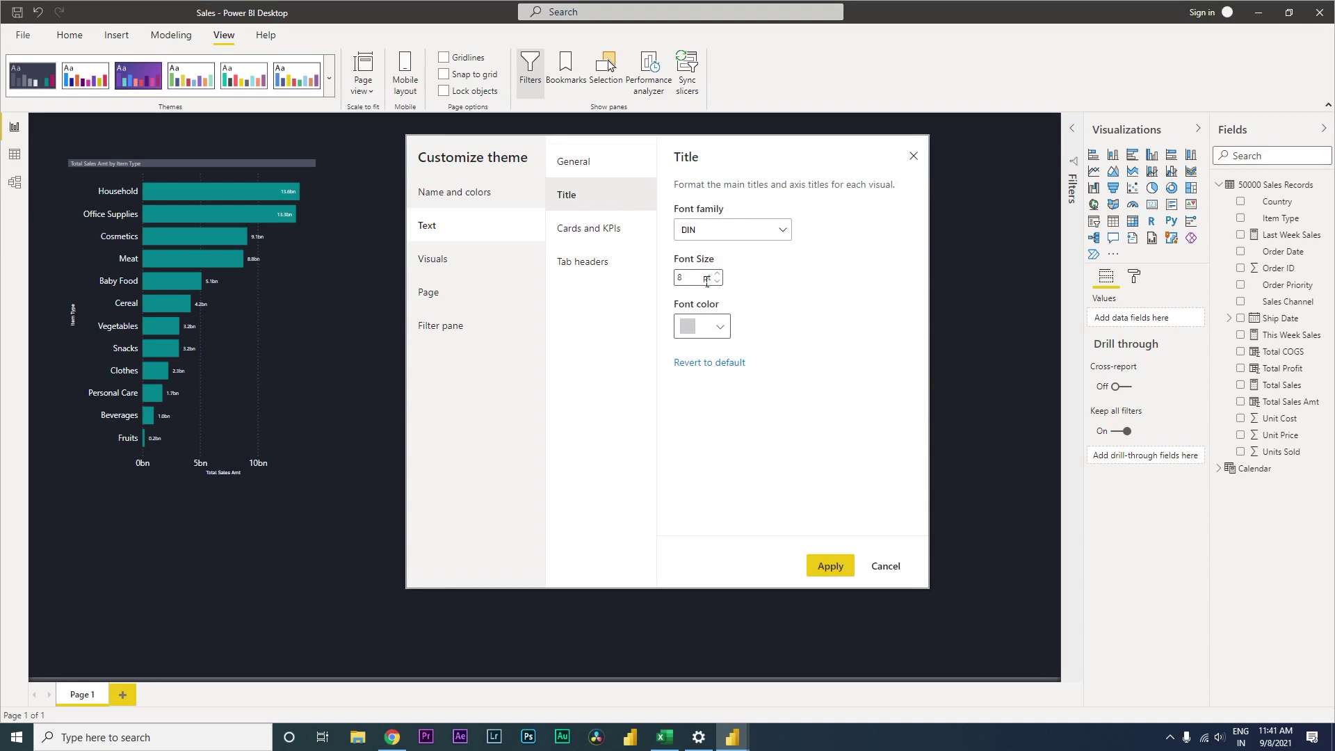
{"action": "left_click_drag", "start_coordinate": [704, 278], "coordinate": [662, 281]}
{"action": "left_click", "coordinate": [722, 332]}
{"action": "left_click_drag", "start_coordinate": [692, 379], "coordinate": [681, 350]}
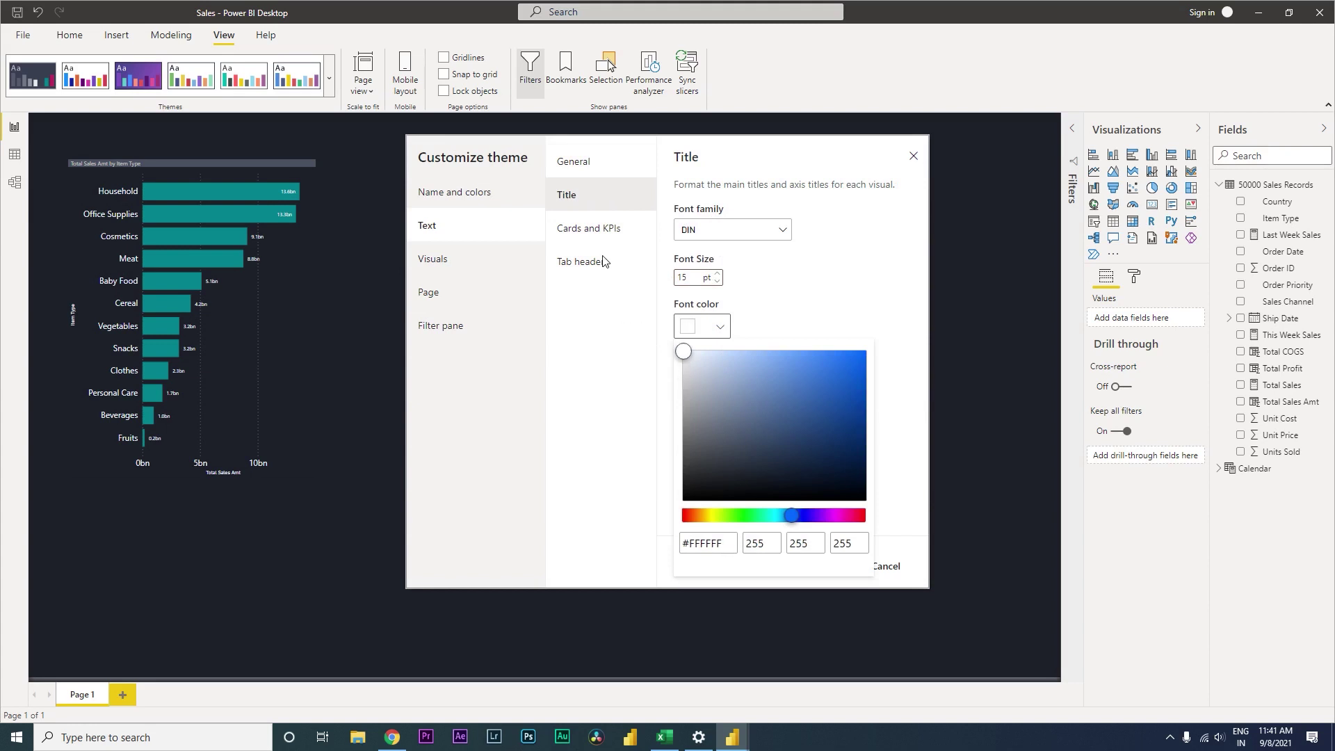
{"action": "left_click", "coordinate": [595, 239]}
{"action": "left_click", "coordinate": [595, 238]}
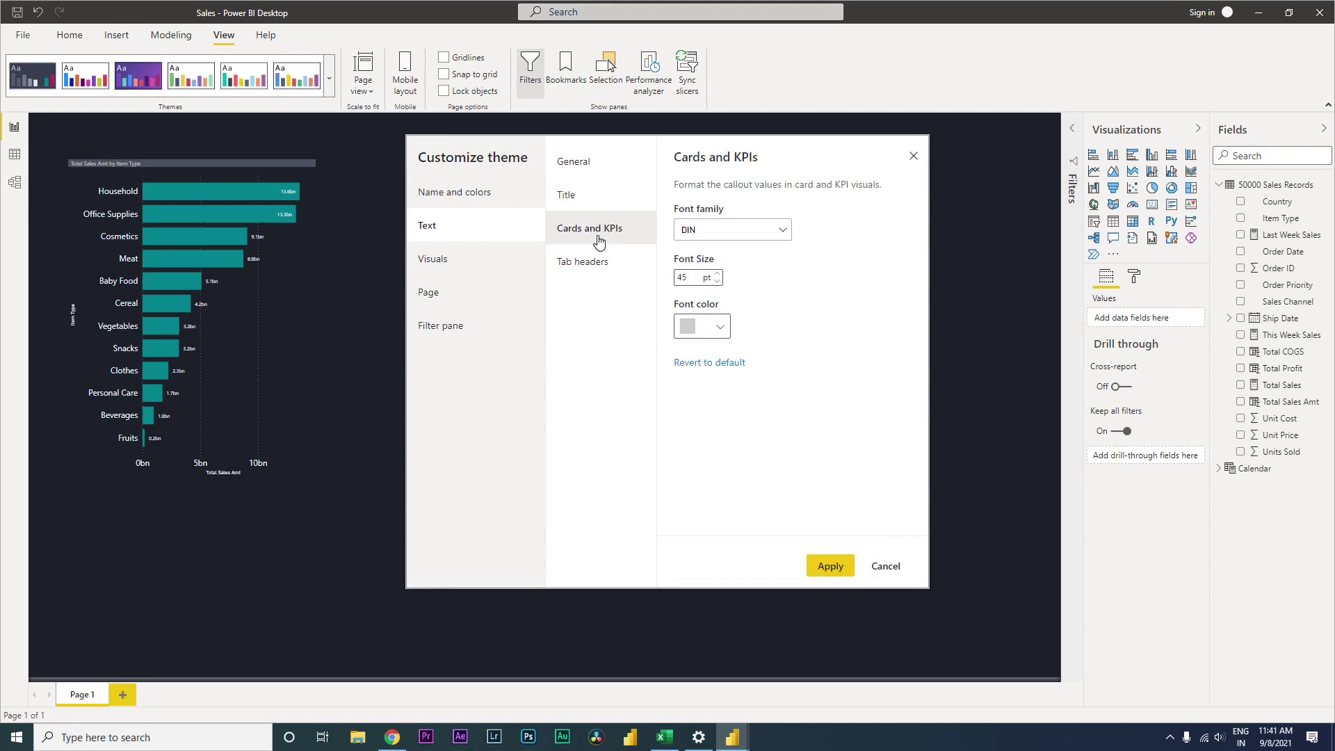
{"action": "left_click", "coordinate": [721, 328]}
{"action": "left_click_drag", "start_coordinate": [702, 381], "coordinate": [610, 349]}
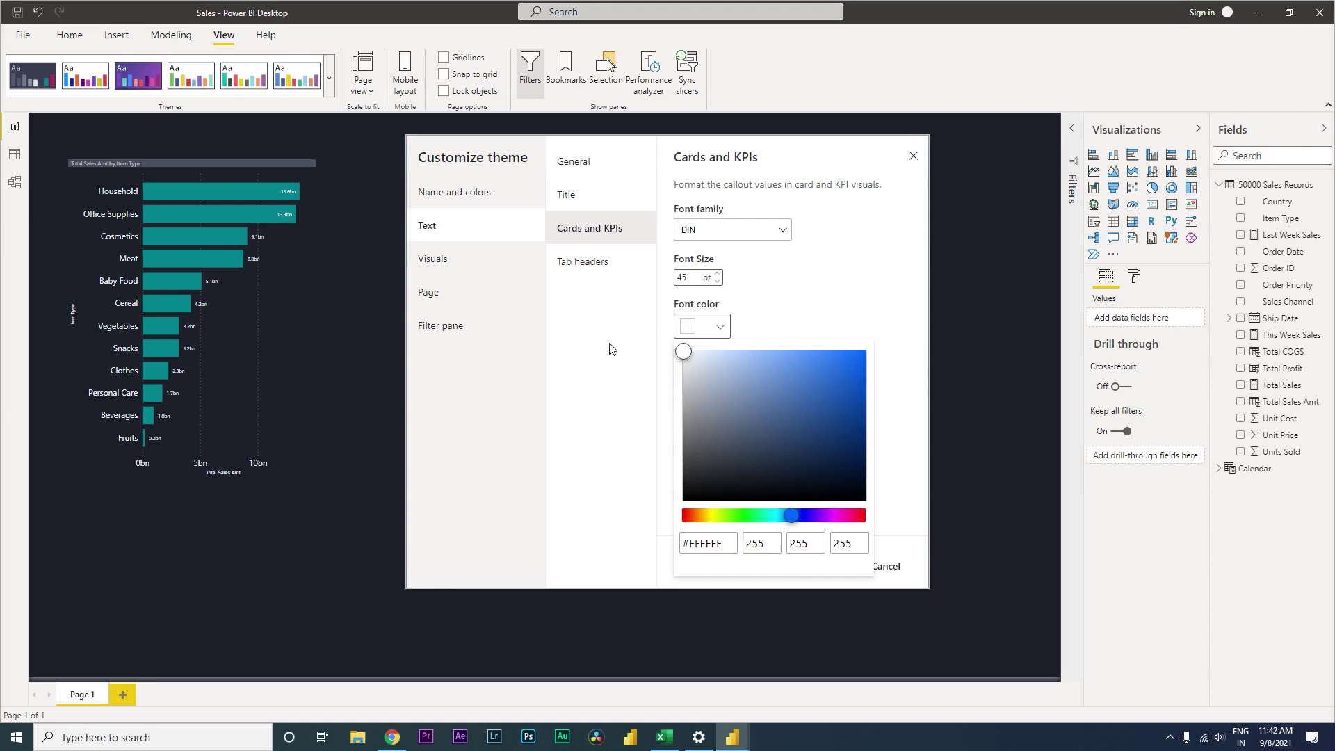
{"action": "left_click", "coordinate": [611, 349]}
Set Tab headers text to 12 pt white
{"action": "left_click", "coordinate": [588, 262]}
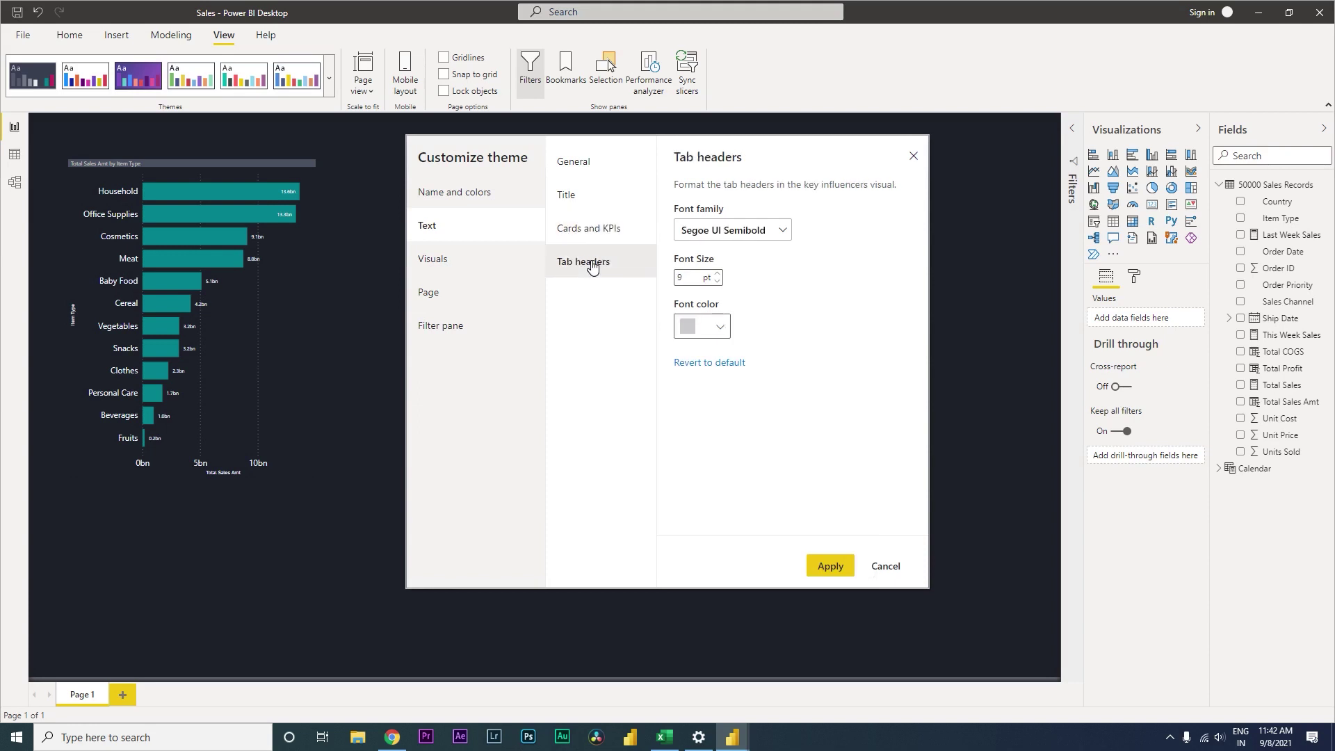
{"action": "double_click", "coordinate": [704, 285]}
{"action": "left_click", "coordinate": [722, 327]}
{"action": "left_click_drag", "start_coordinate": [697, 382], "coordinate": [663, 342]}
{"action": "left_click", "coordinate": [612, 331]}
{"action": "left_click", "coordinate": [462, 261]}
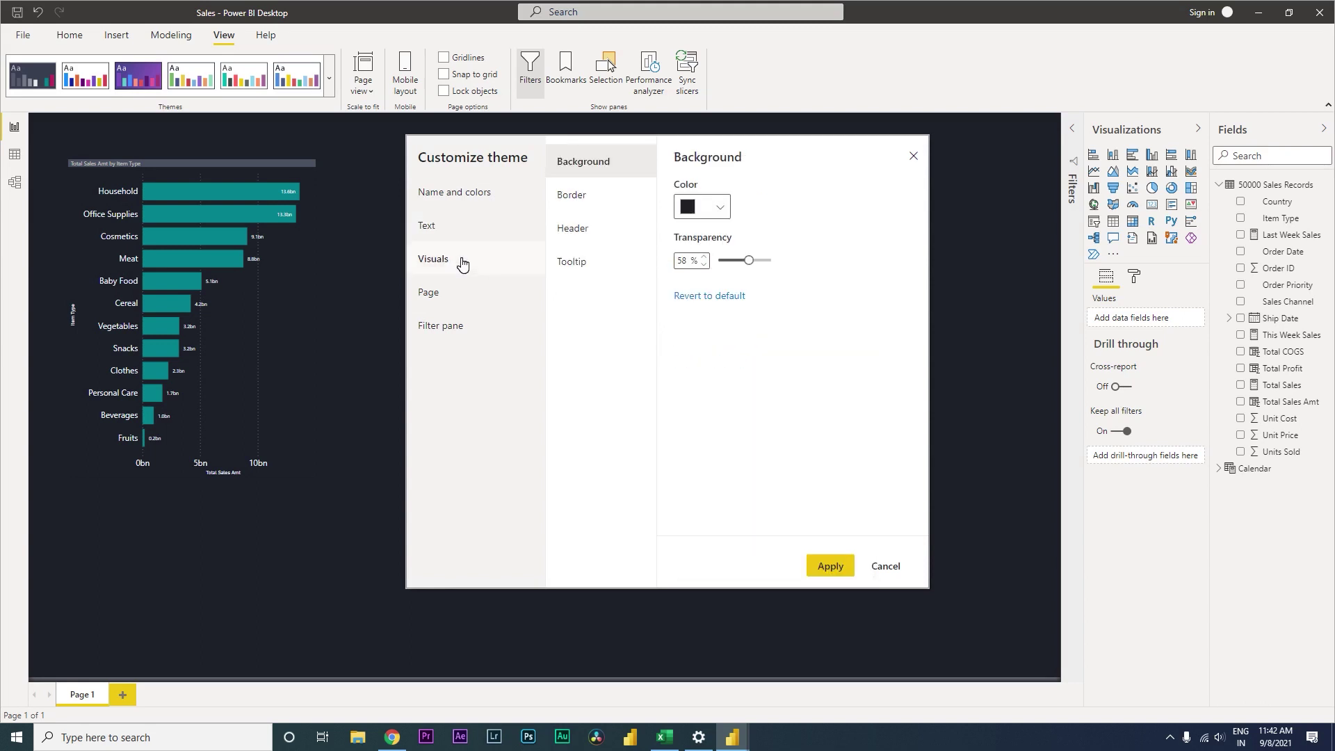
Check the visual header settings and copy Color 2's #C1265D hex value
{"action": "left_click", "coordinate": [615, 197]}
{"action": "left_click", "coordinate": [595, 236]}
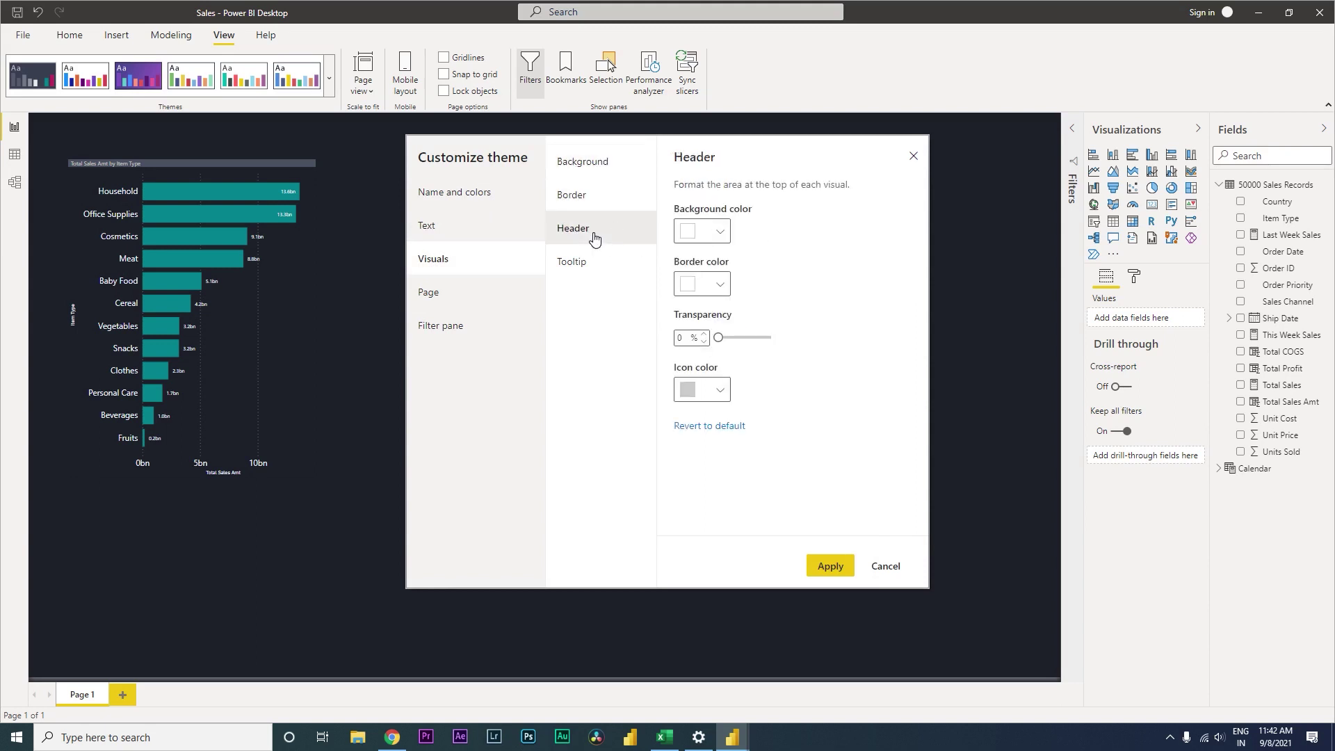
{"action": "left_click", "coordinate": [719, 233]}
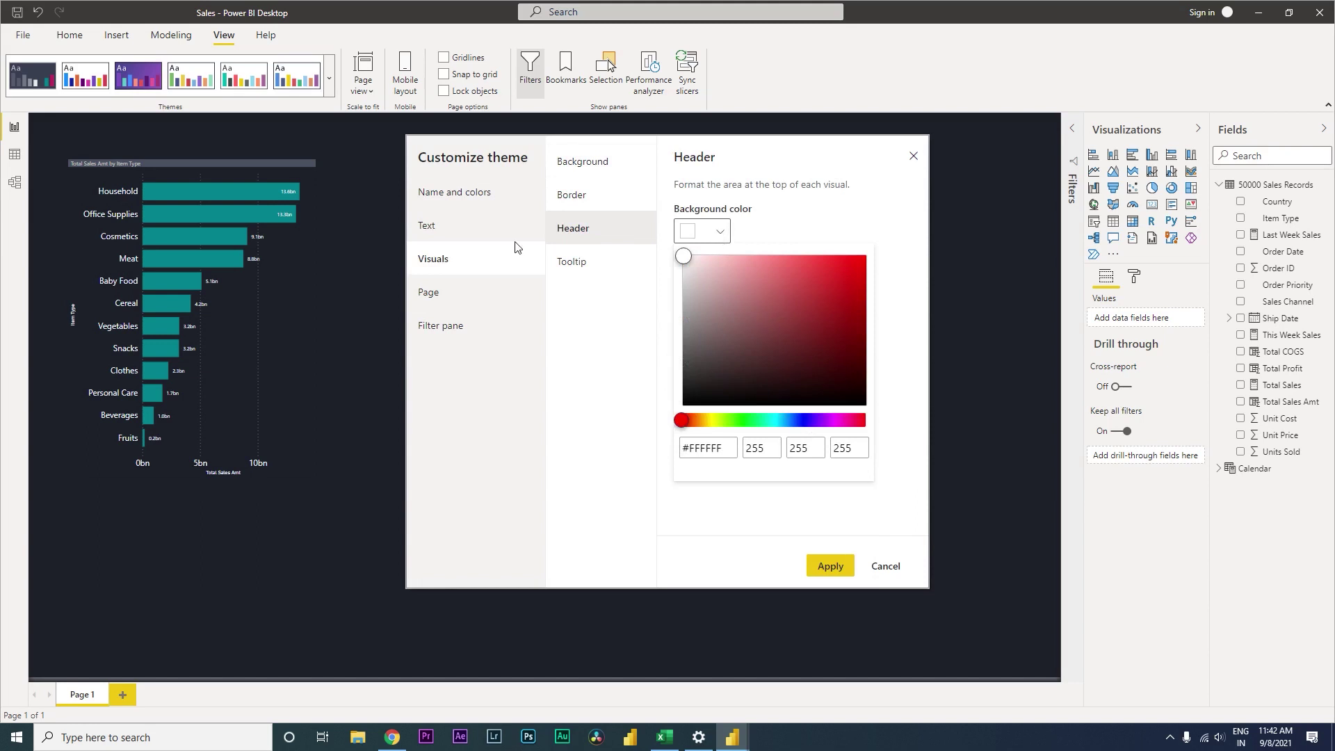
{"action": "left_click", "coordinate": [476, 203]}
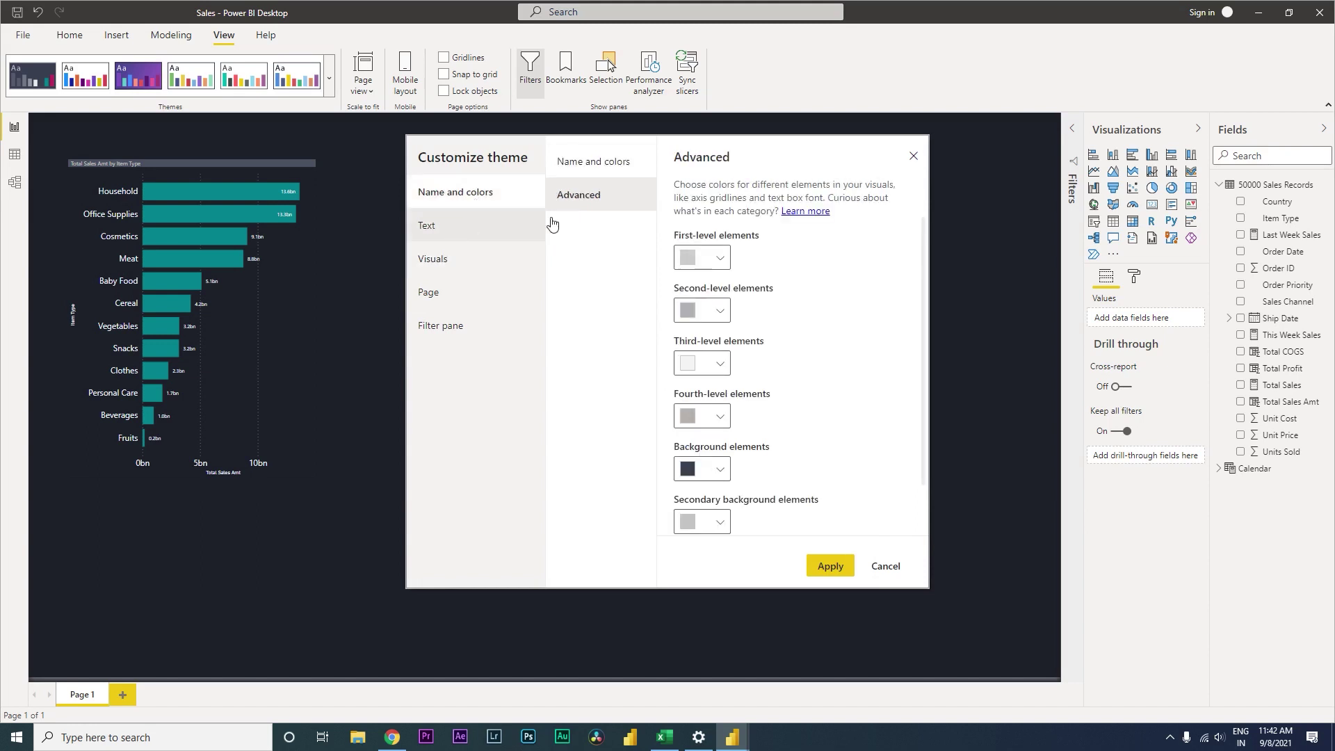
{"action": "left_click", "coordinate": [589, 178]}
{"action": "left_click", "coordinate": [798, 296]}
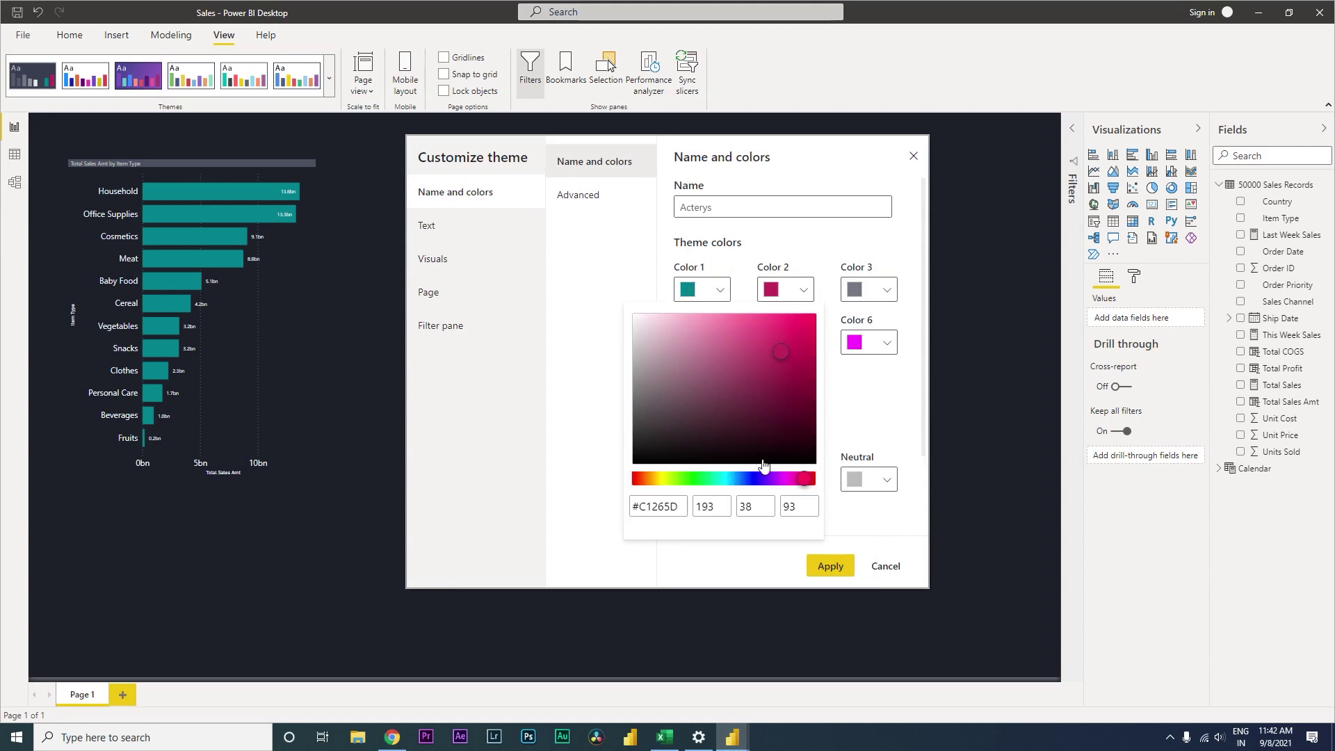
{"action": "left_click", "coordinate": [681, 508]}
{"action": "key", "text": "ctrl+c"}
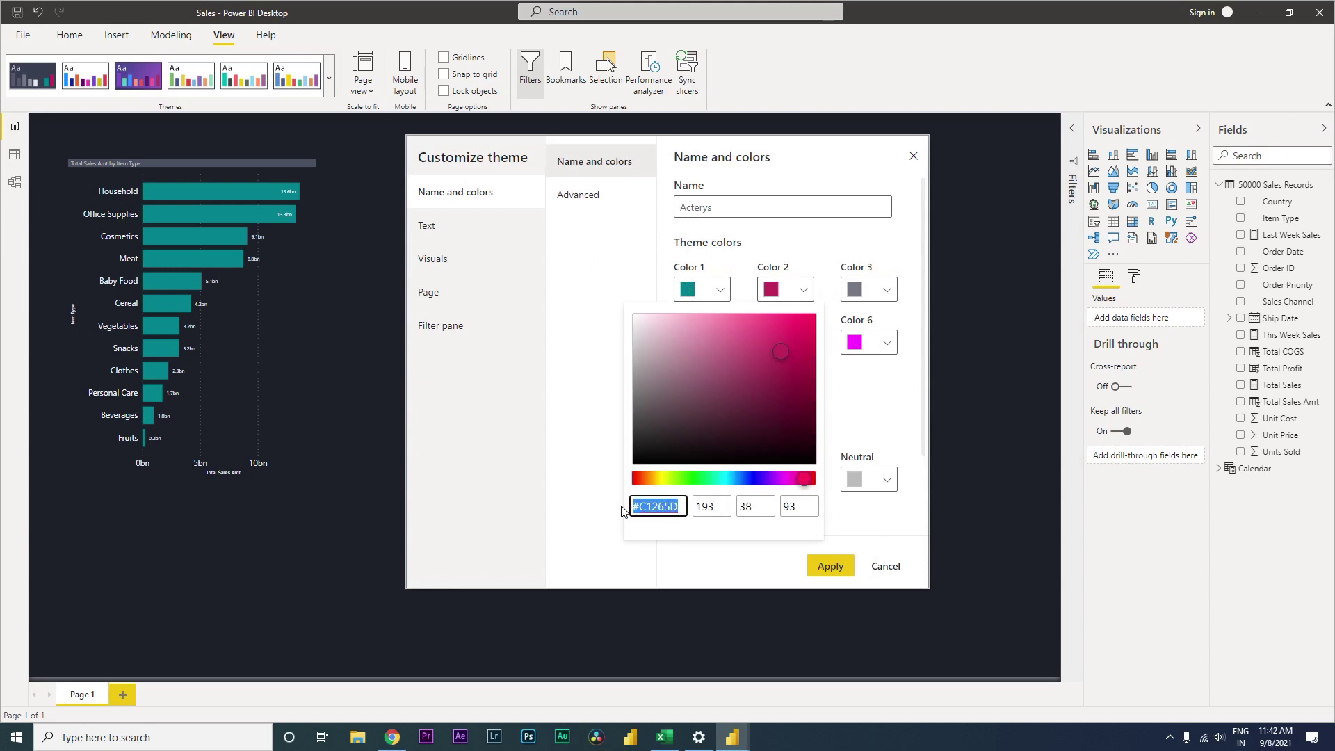
{"action": "left_click", "coordinate": [446, 263]}
{"action": "left_click", "coordinate": [446, 263]}
Set the visual header background to #C1265D and lighten the header icon colour
{"action": "left_click", "coordinate": [726, 237]}
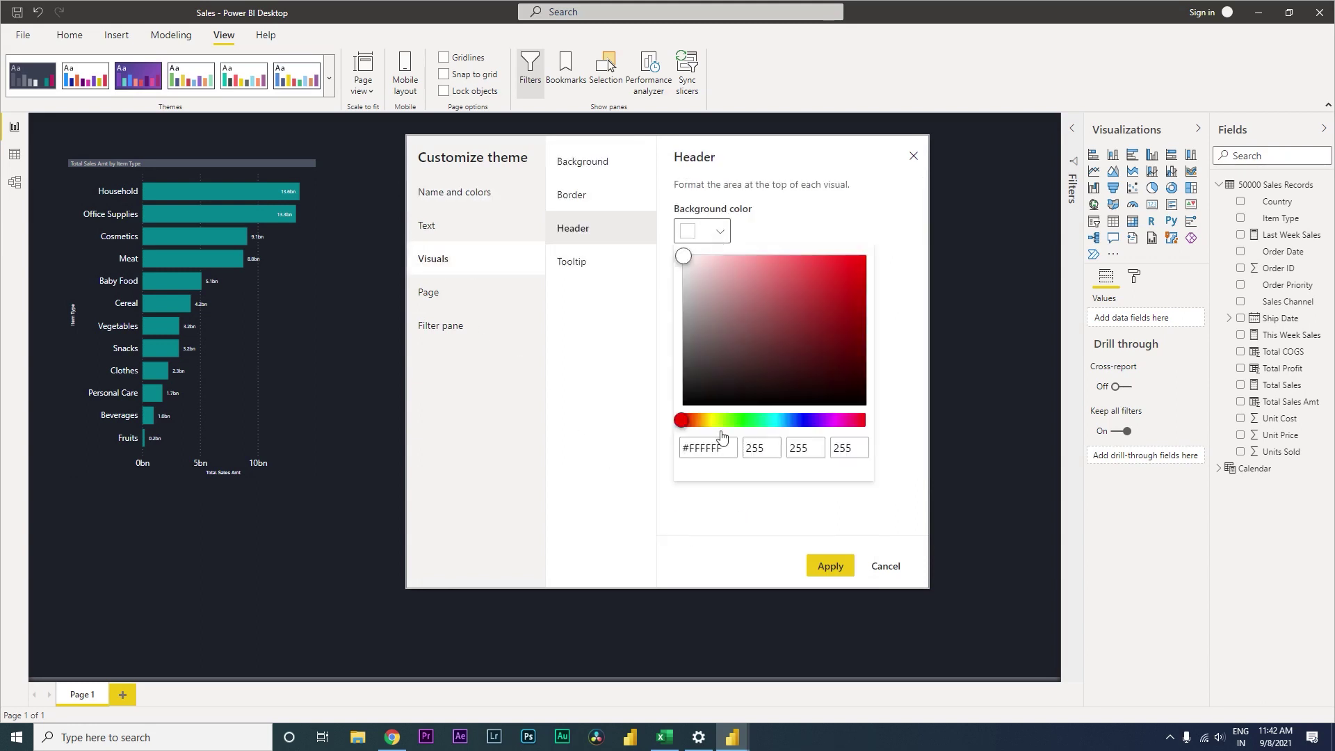
{"action": "triple_click", "coordinate": [729, 455]}
{"action": "key", "text": "ctrl+v"}
{"action": "left_click", "coordinate": [748, 525]}
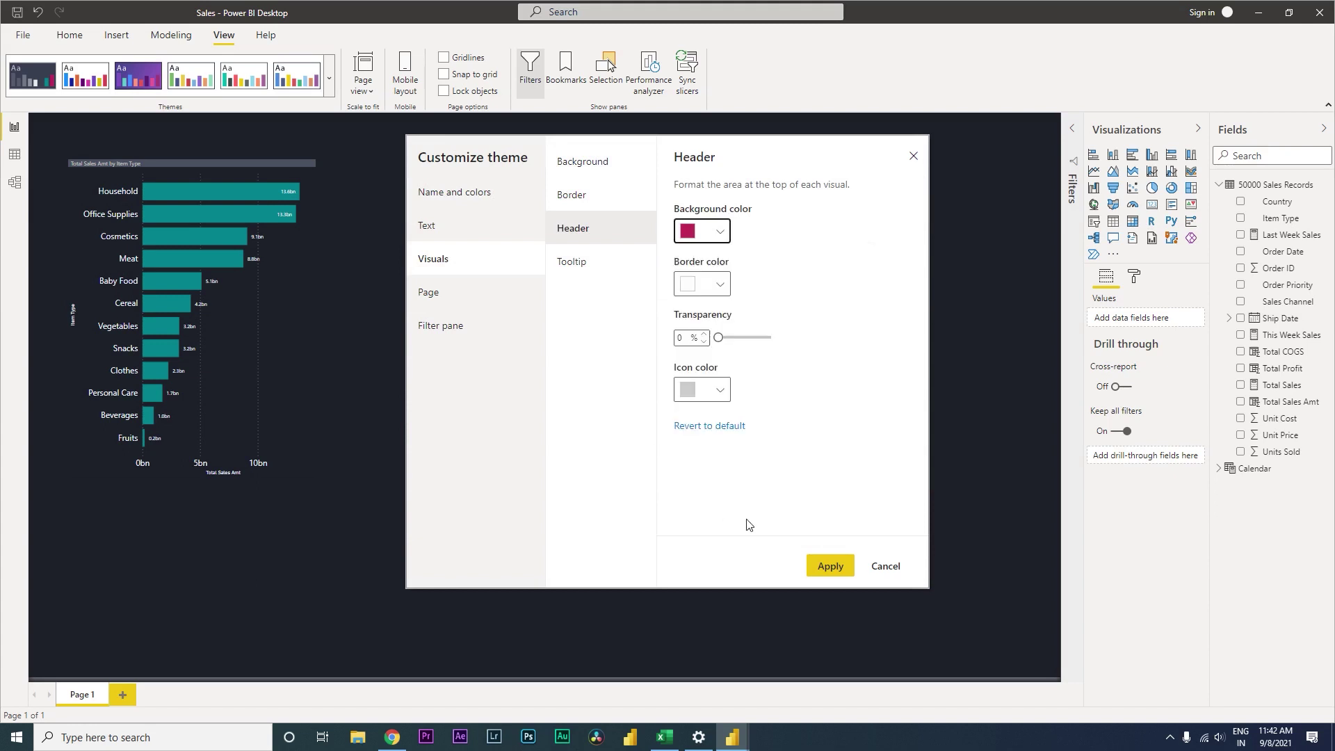
{"action": "left_click", "coordinate": [726, 392]}
{"action": "left_click_drag", "start_coordinate": [685, 177], "coordinate": [682, 151]}
{"action": "left_click", "coordinate": [596, 275]}
Review the tooltip, page background and filter pane theme settings
{"action": "left_click", "coordinate": [594, 273]}
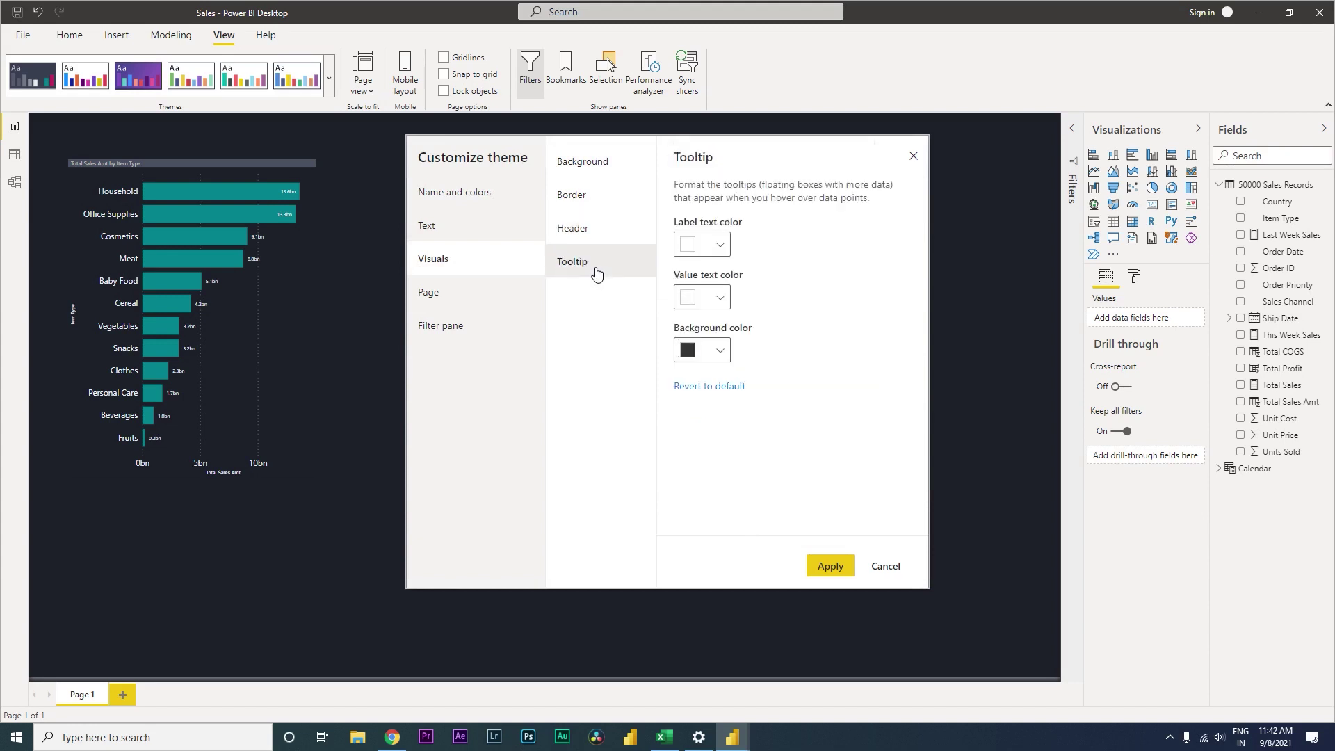
{"action": "left_click", "coordinate": [457, 306]}
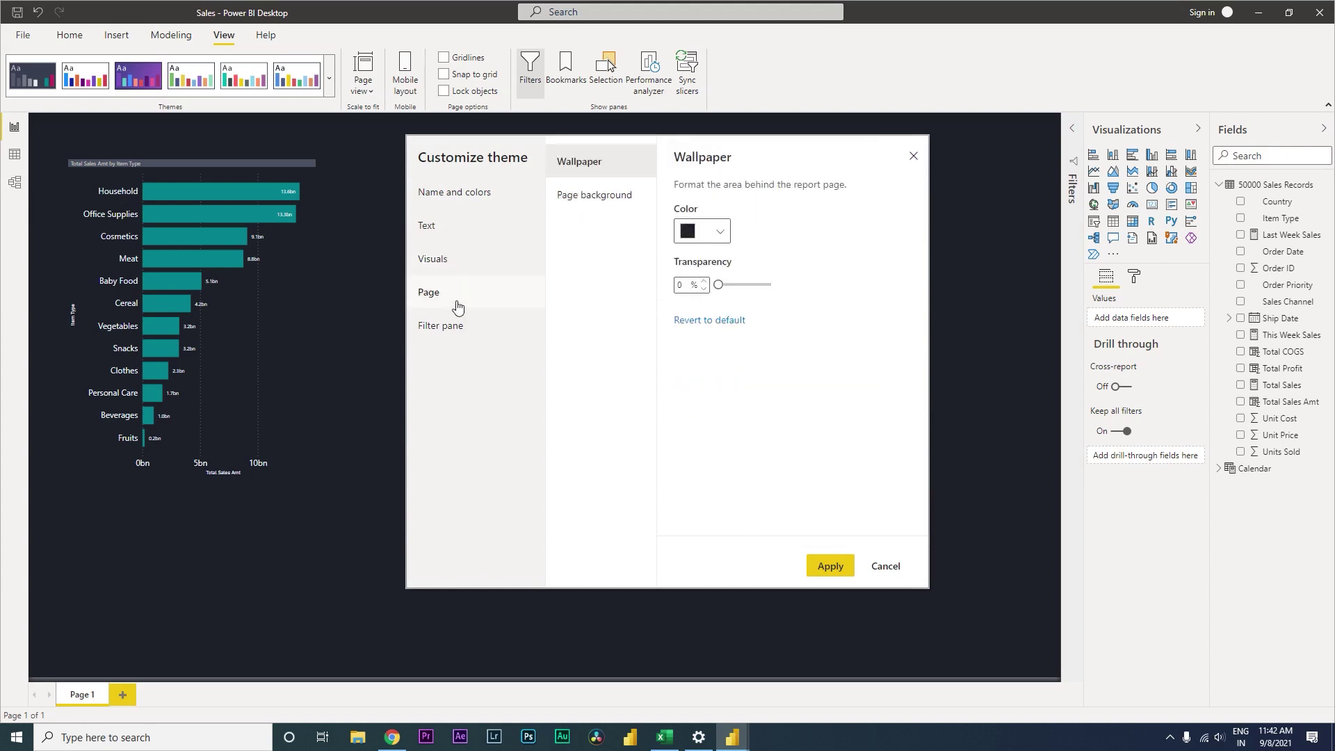
{"action": "left_click", "coordinate": [589, 204]}
{"action": "left_click", "coordinate": [444, 340]}
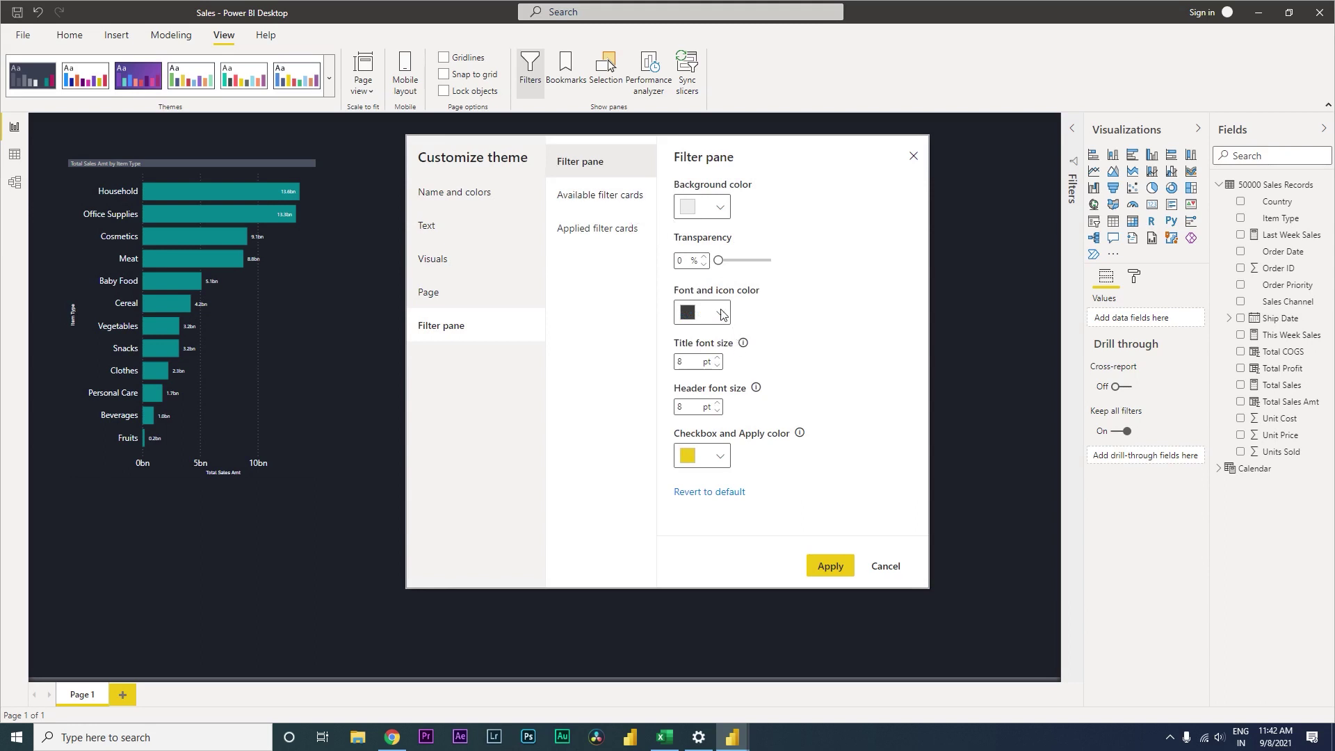
Apply the theme, then add a centred, enlarged clustered column chart of Total Sales Amt by Item Type
{"action": "left_click", "coordinate": [832, 566]}
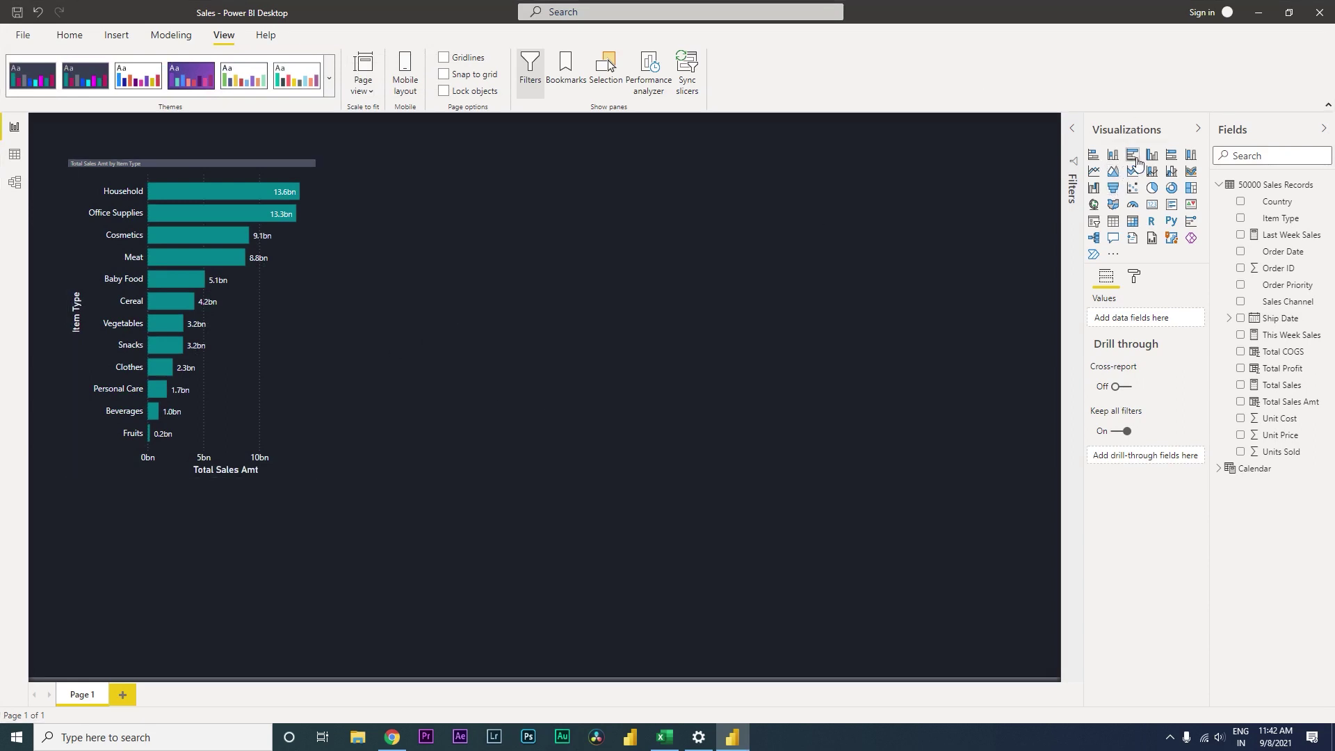
{"action": "left_click", "coordinate": [1116, 157]}
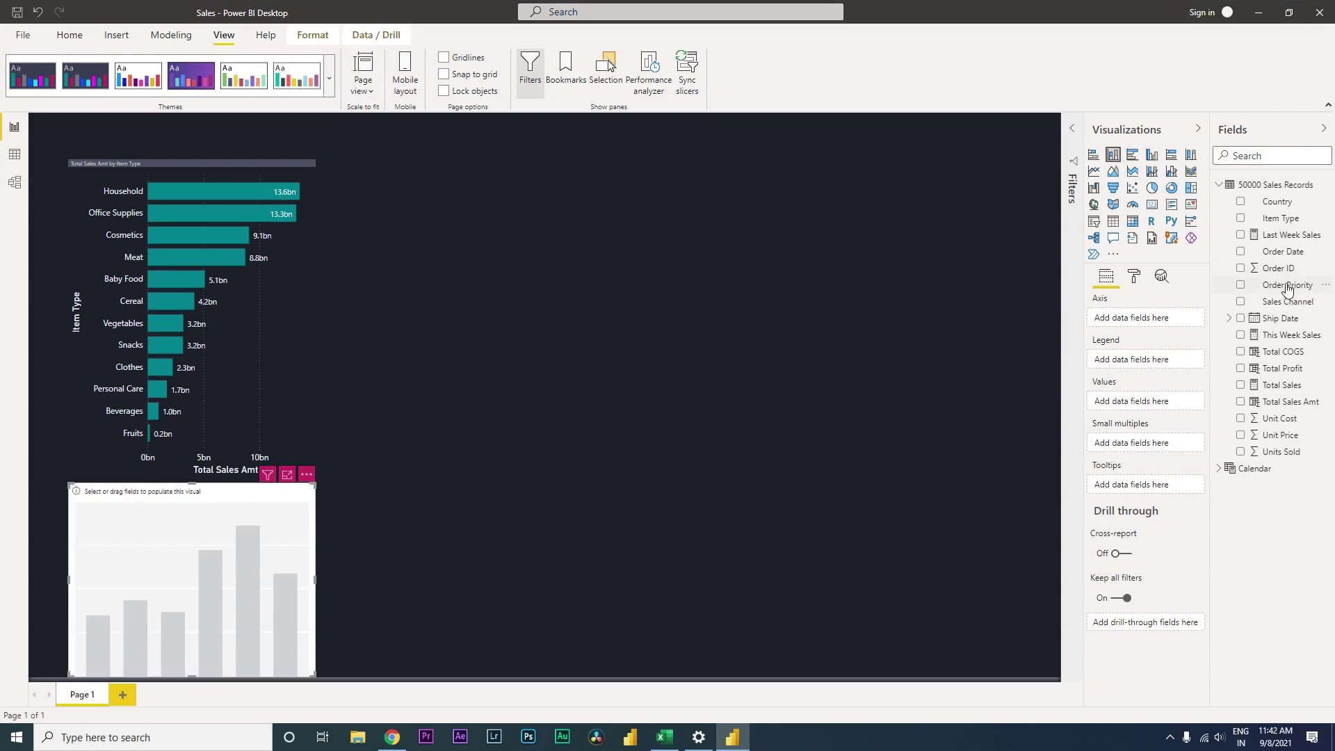
{"action": "left_click", "coordinate": [1240, 218]}
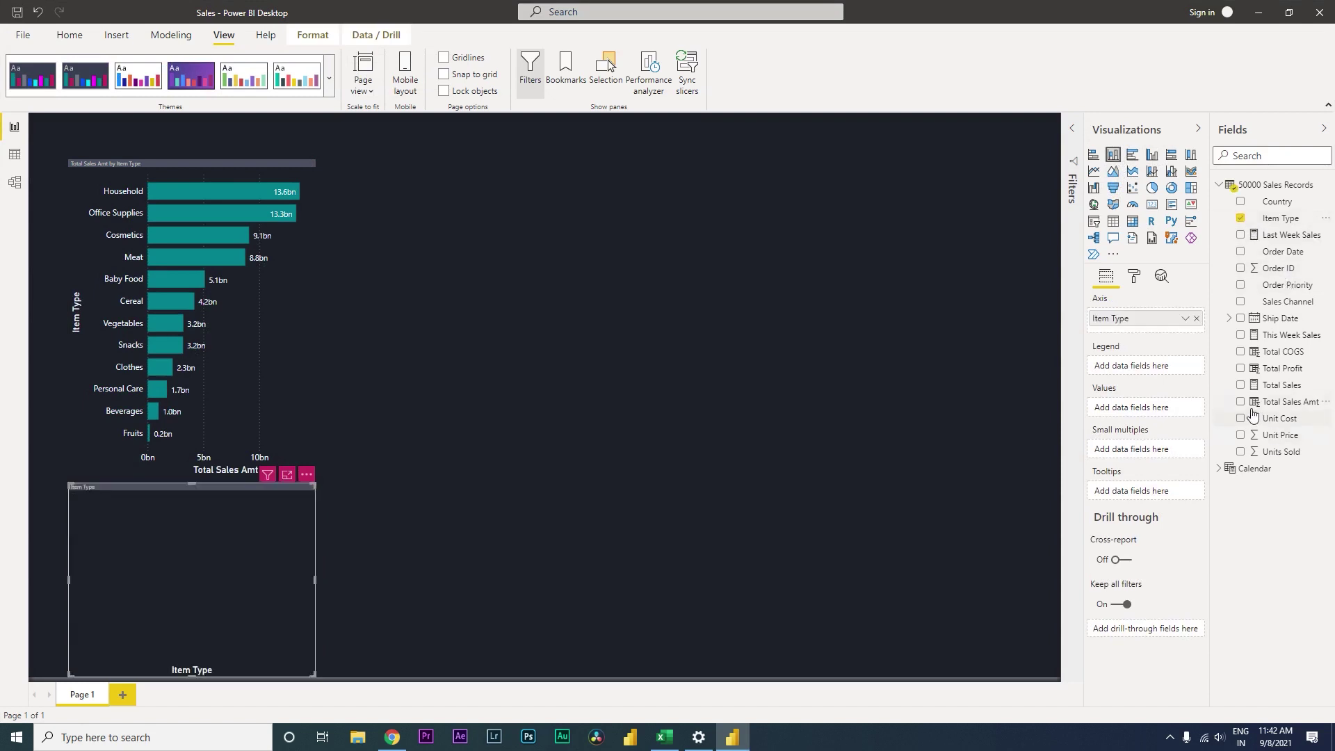
{"action": "left_click", "coordinate": [1240, 402]}
{"action": "left_click_drag", "start_coordinate": [218, 487], "coordinate": [639, 217]}
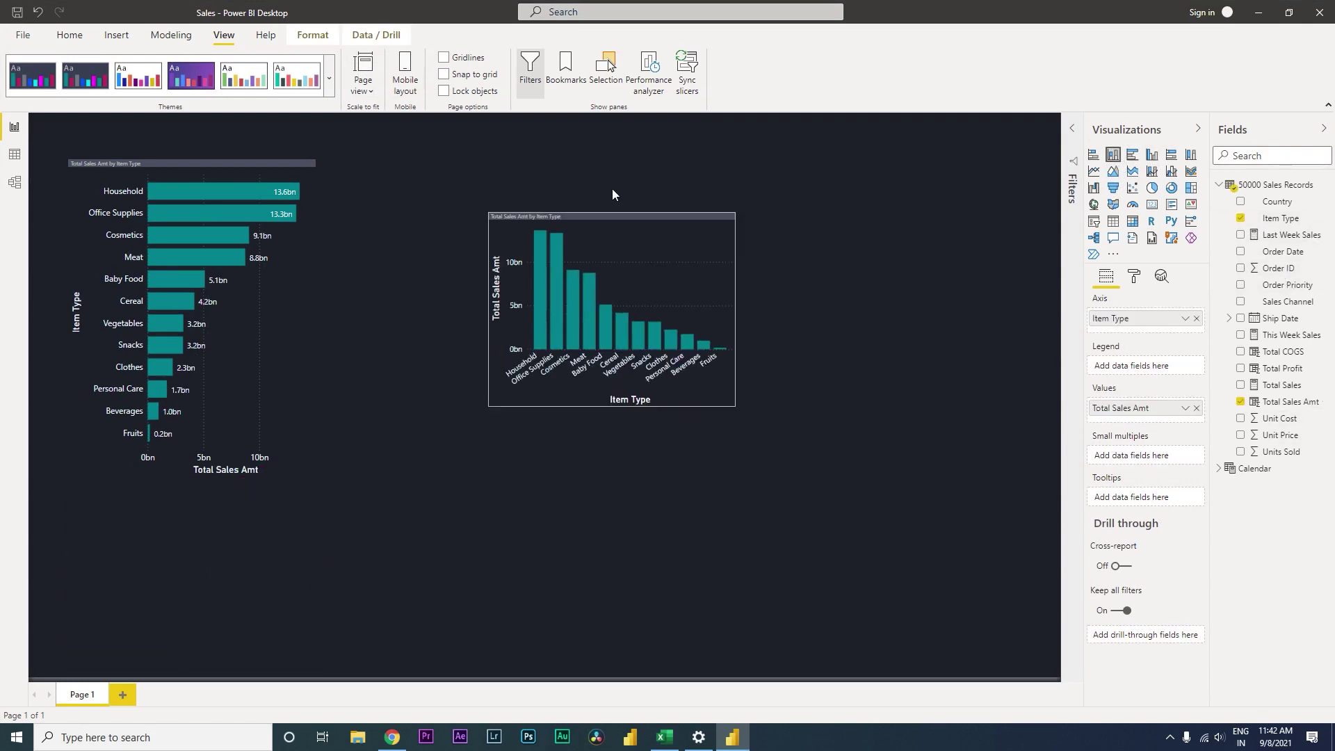
{"action": "left_click_drag", "start_coordinate": [673, 367], "coordinate": [896, 450]}
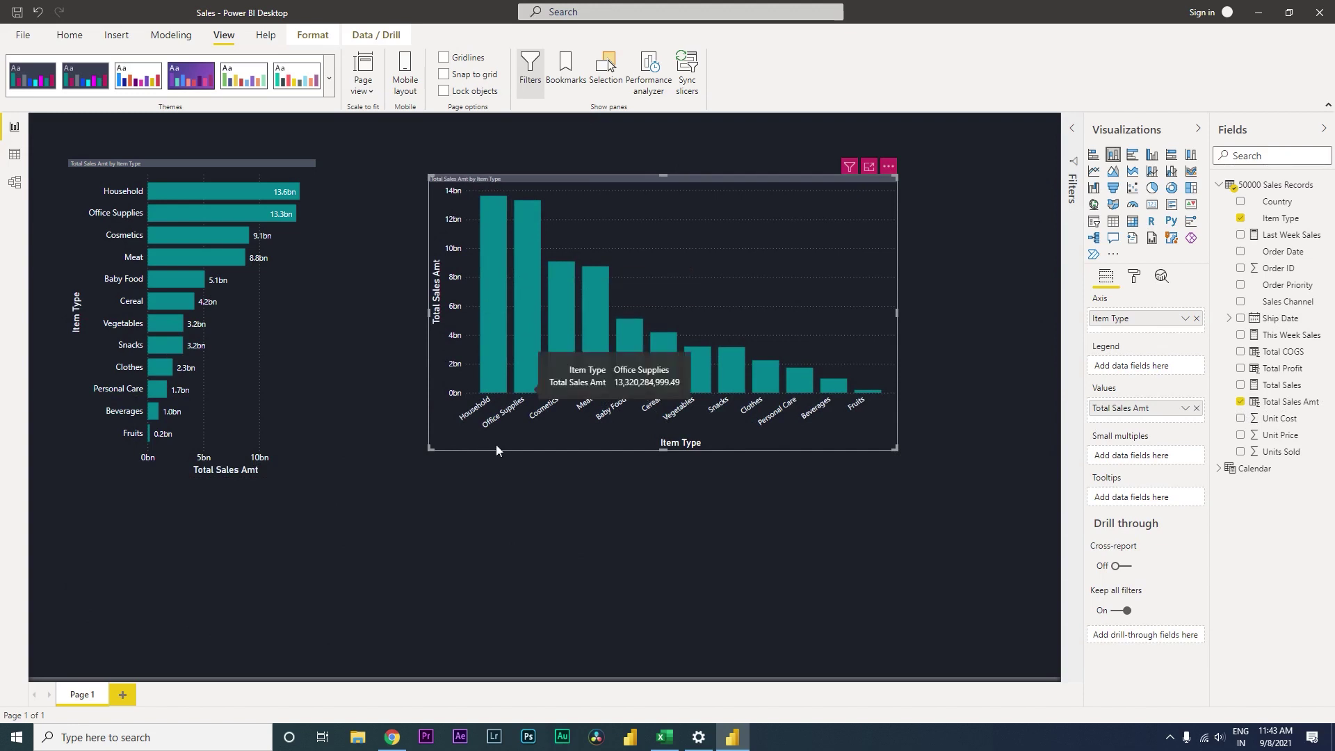
Change the current theme's General text font size to 15
{"action": "left_click", "coordinate": [329, 78]}
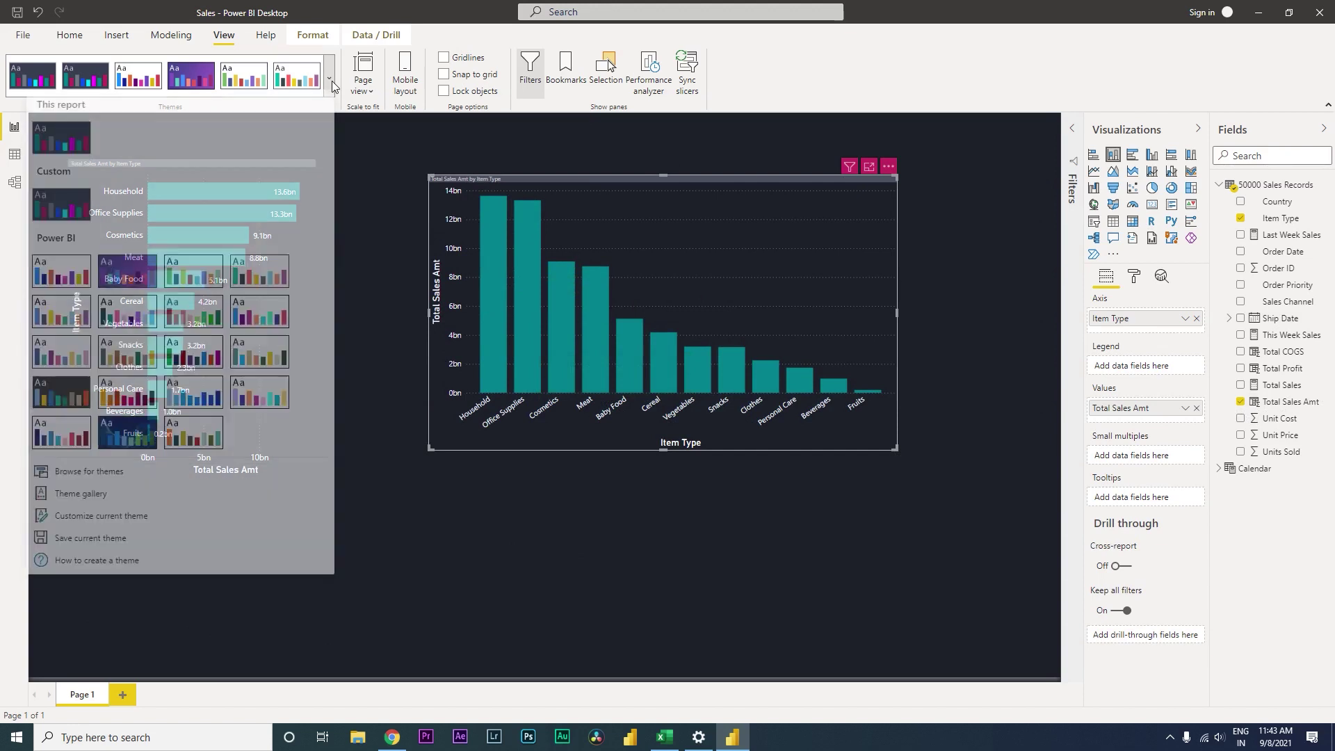
{"action": "left_click", "coordinate": [97, 523]}
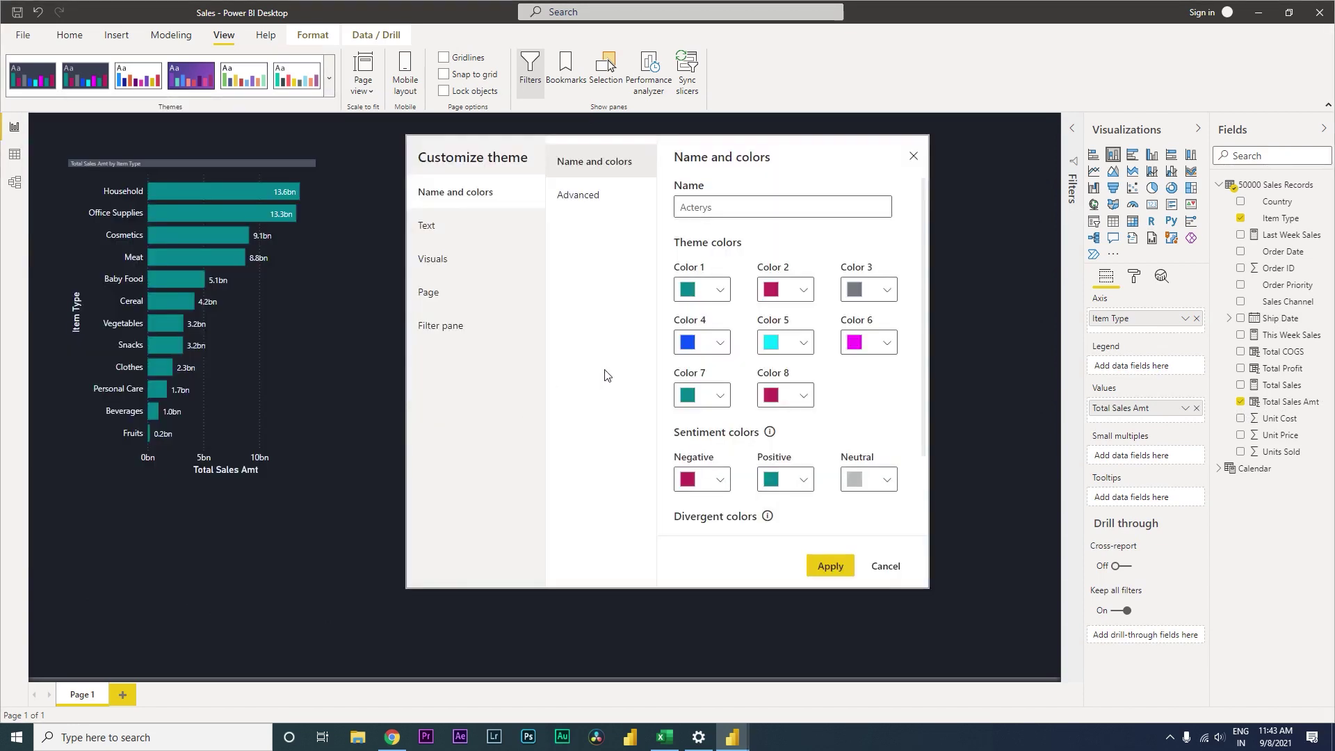
{"action": "left_click", "coordinate": [442, 237]}
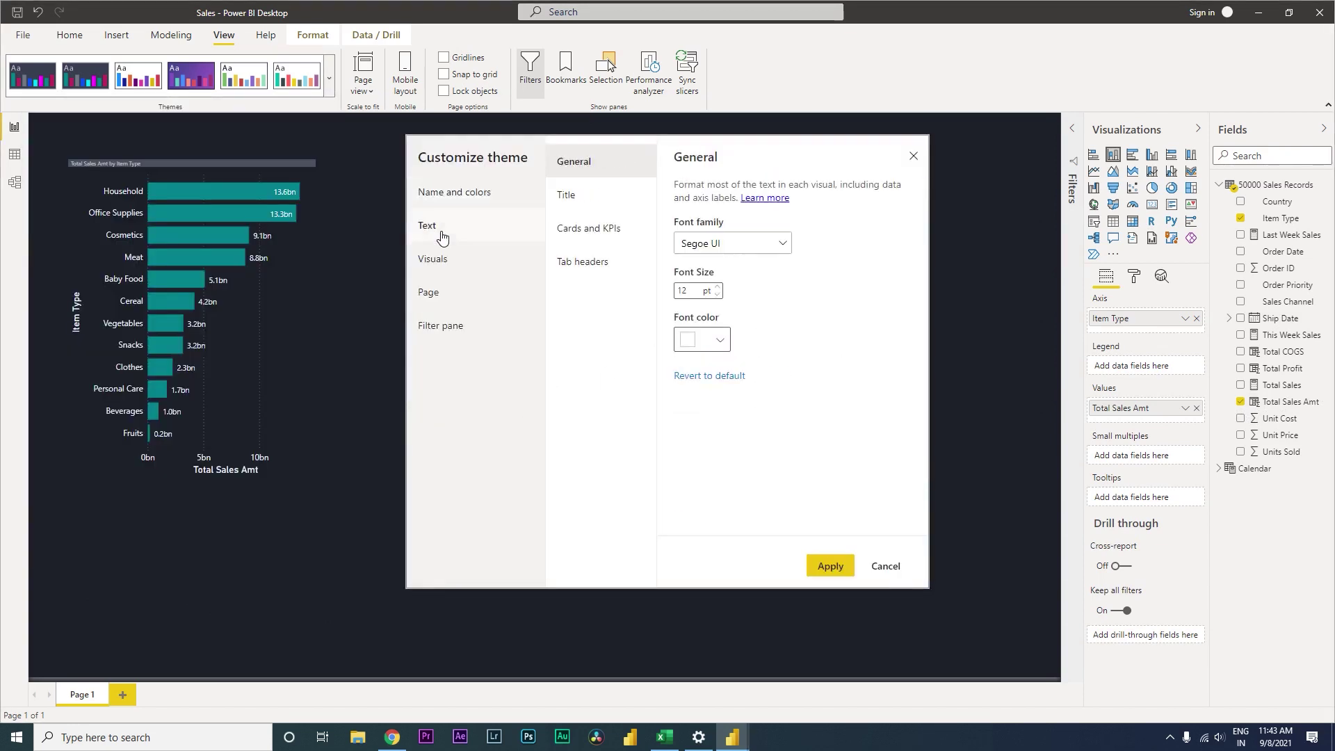
{"action": "double_click", "coordinate": [694, 293]}
{"action": "type", "text": "15"}
Review the title, card, tab header, visual, page and filter pane settings, then apply the theme
{"action": "left_click", "coordinate": [598, 202]}
{"action": "left_click", "coordinate": [598, 231]}
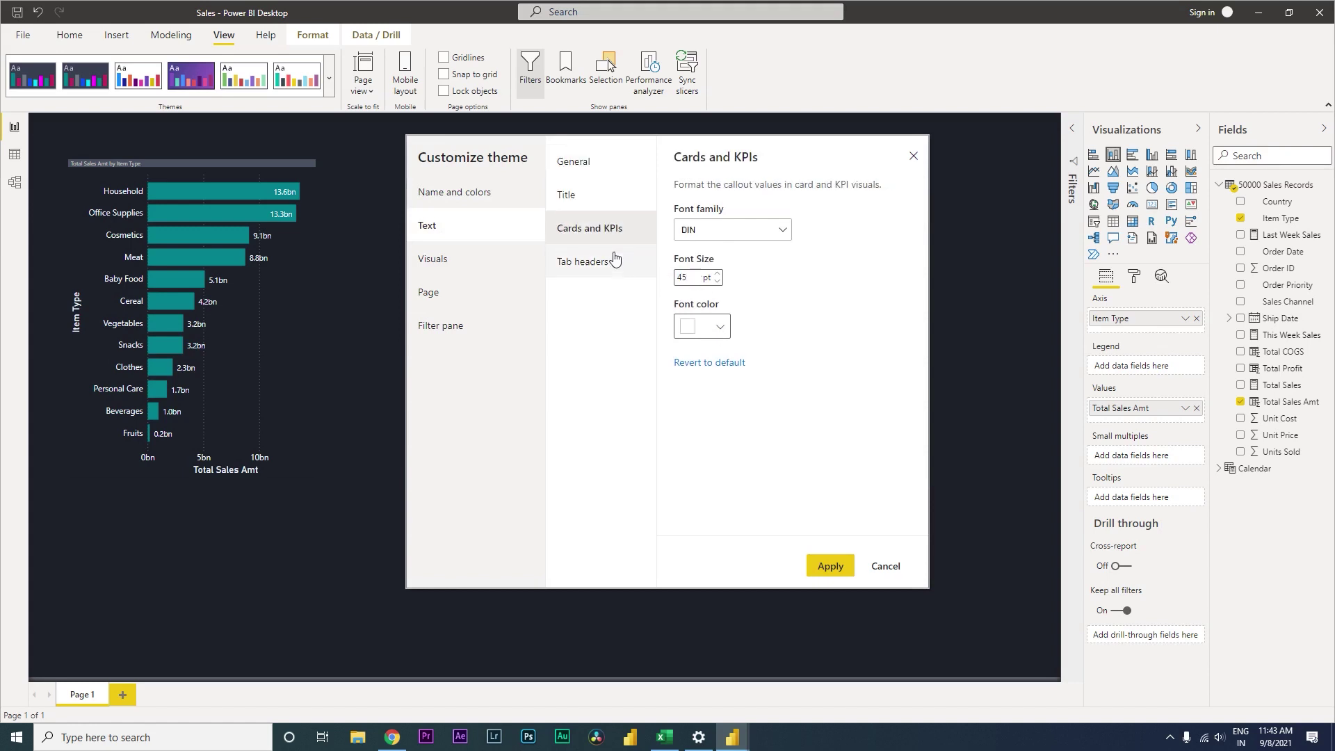
{"action": "left_click", "coordinate": [615, 261]}
{"action": "left_click", "coordinate": [605, 230]}
{"action": "left_click", "coordinate": [636, 271]}
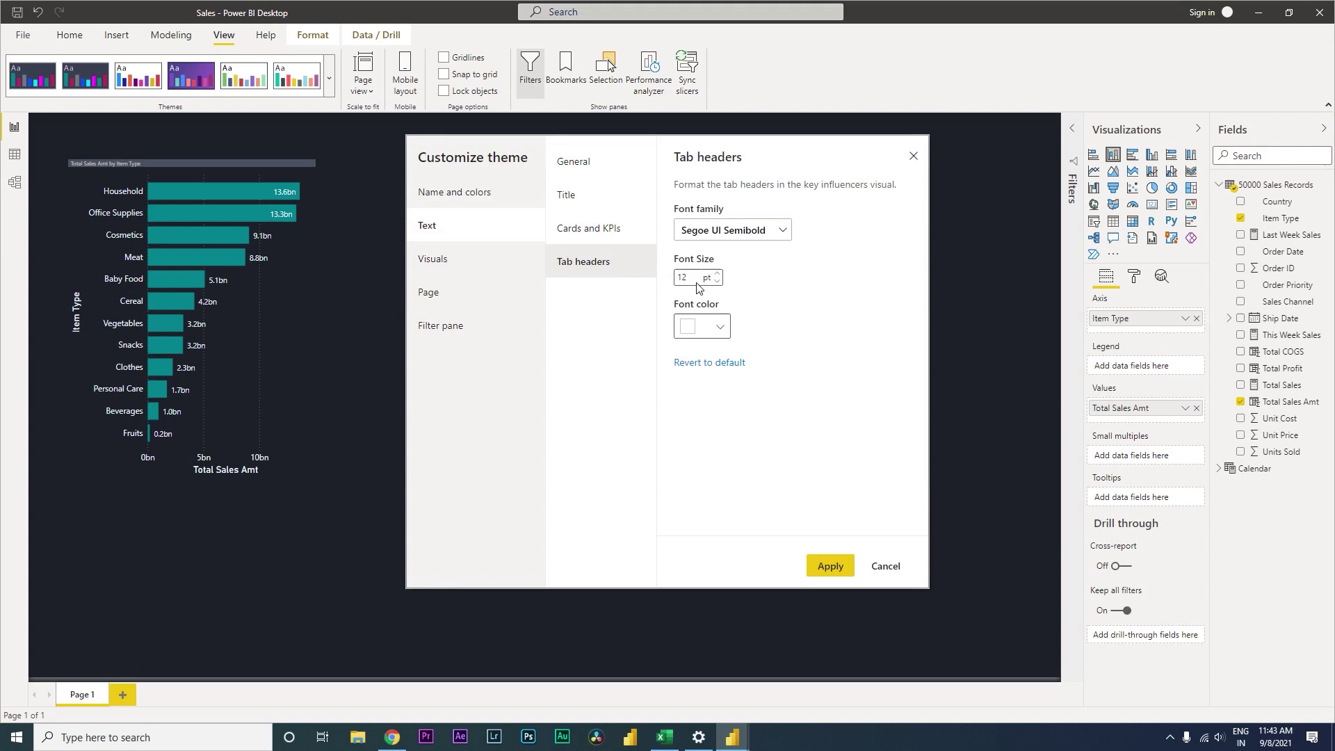
{"action": "double_click", "coordinate": [695, 280]}
{"action": "left_click", "coordinate": [488, 194]}
{"action": "left_click", "coordinate": [472, 259]}
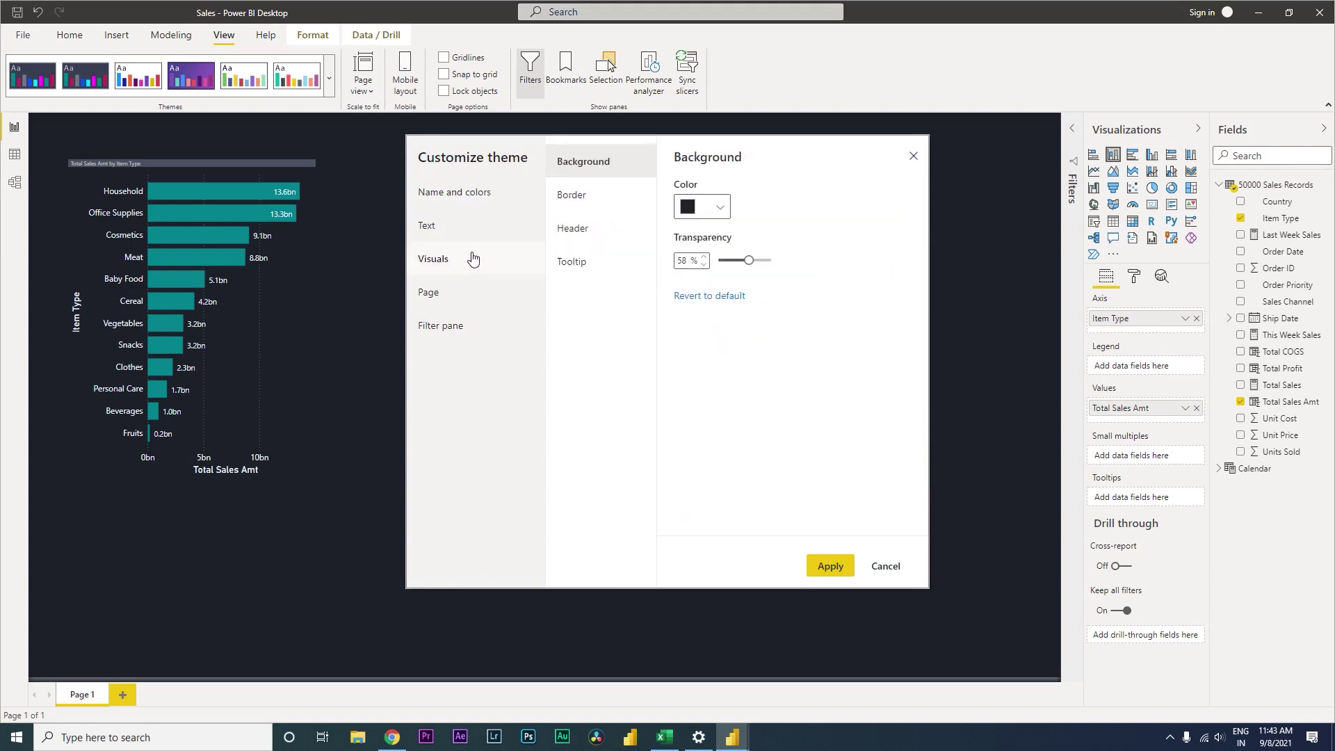
{"action": "left_click", "coordinate": [469, 291]}
{"action": "left_click", "coordinate": [467, 321]}
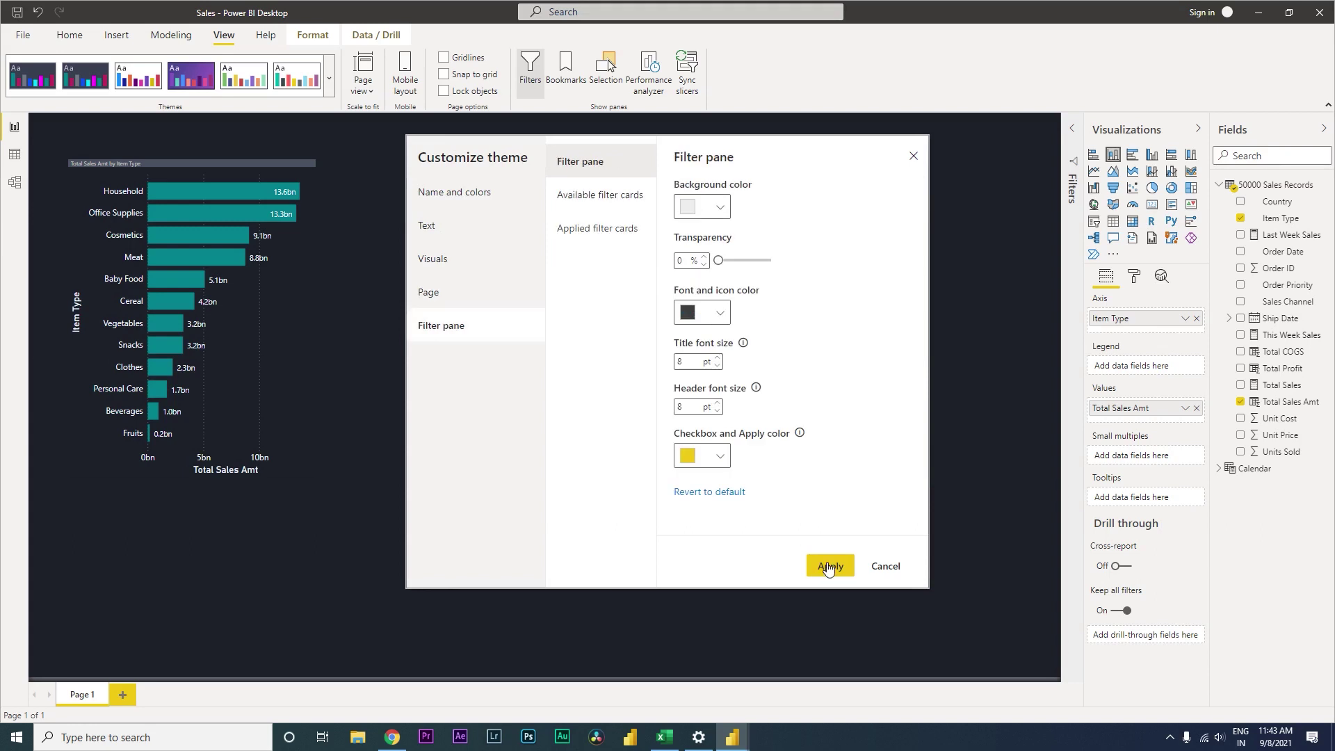
{"action": "left_click", "coordinate": [830, 564]}
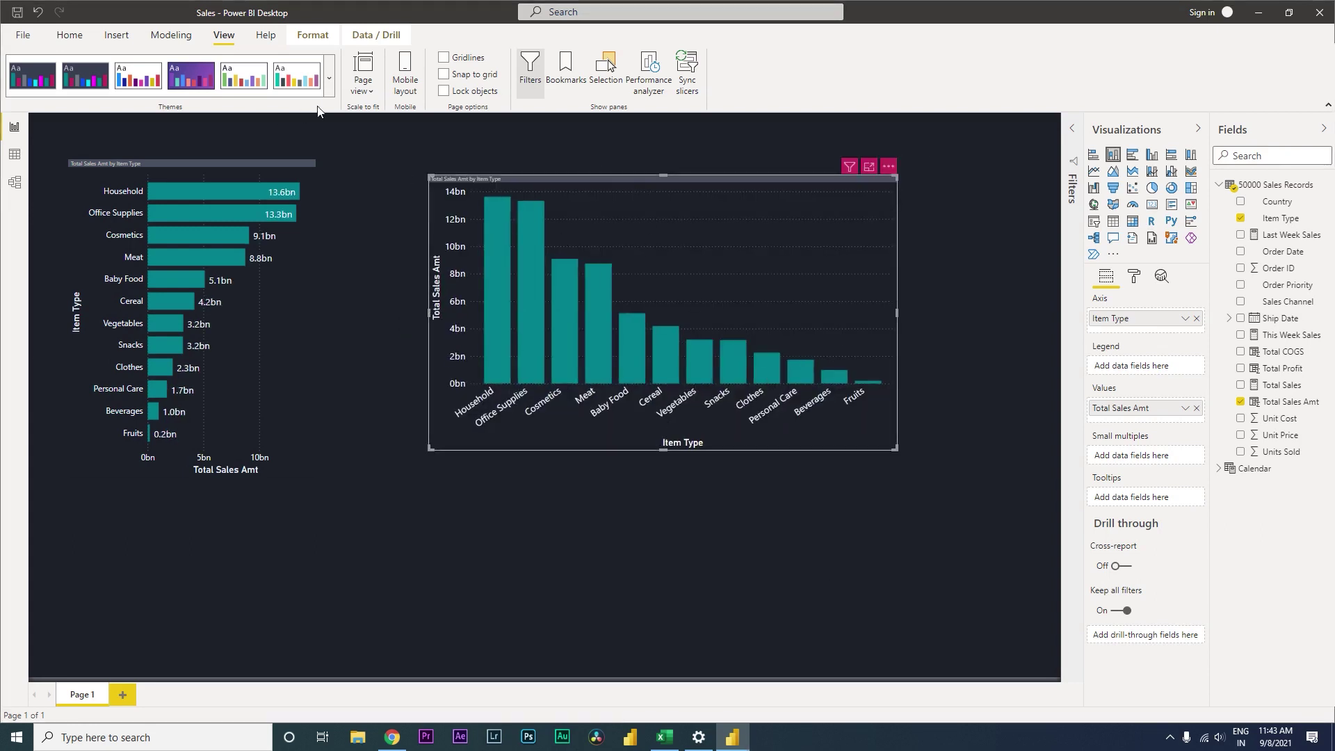
Lower the current theme's title font size, keeping DIN as the title font, and apply it
{"action": "left_click", "coordinate": [329, 81]}
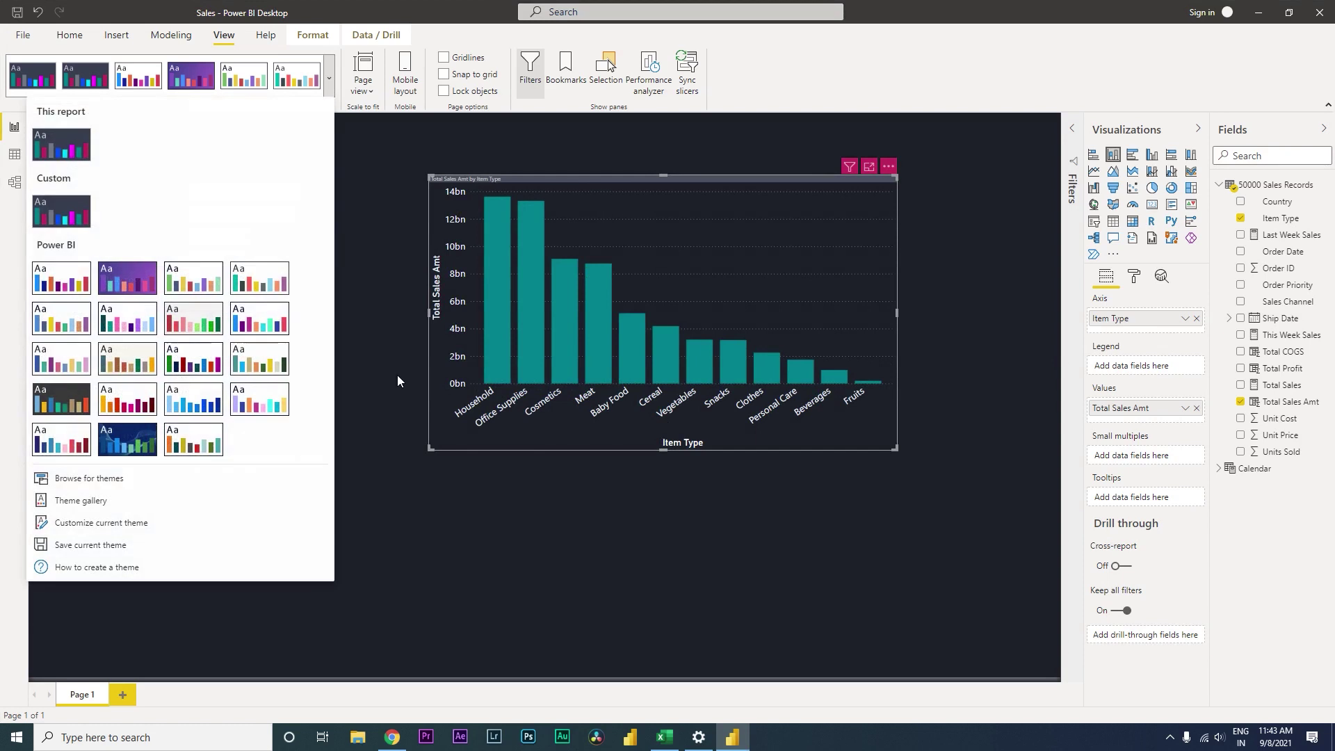
{"action": "left_click", "coordinate": [167, 523]}
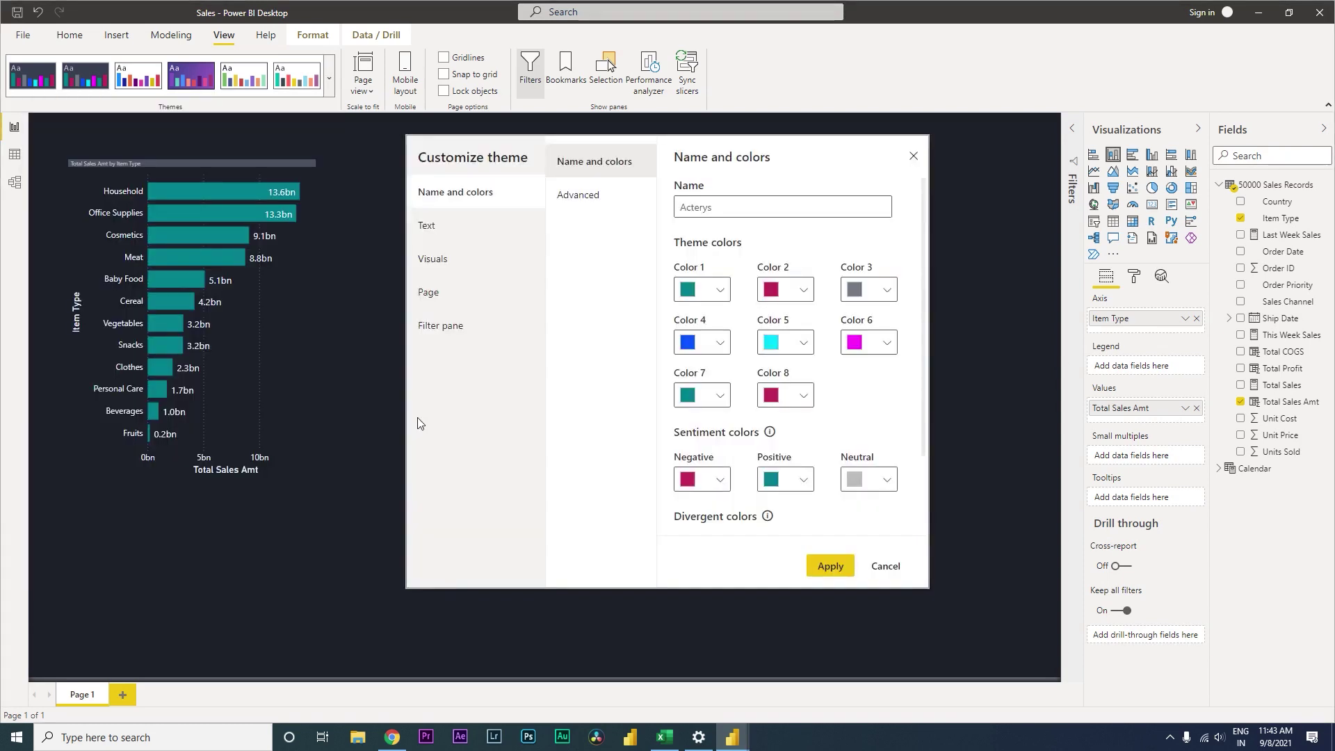
{"action": "left_click", "coordinate": [449, 228]}
{"action": "left_click", "coordinate": [579, 204]}
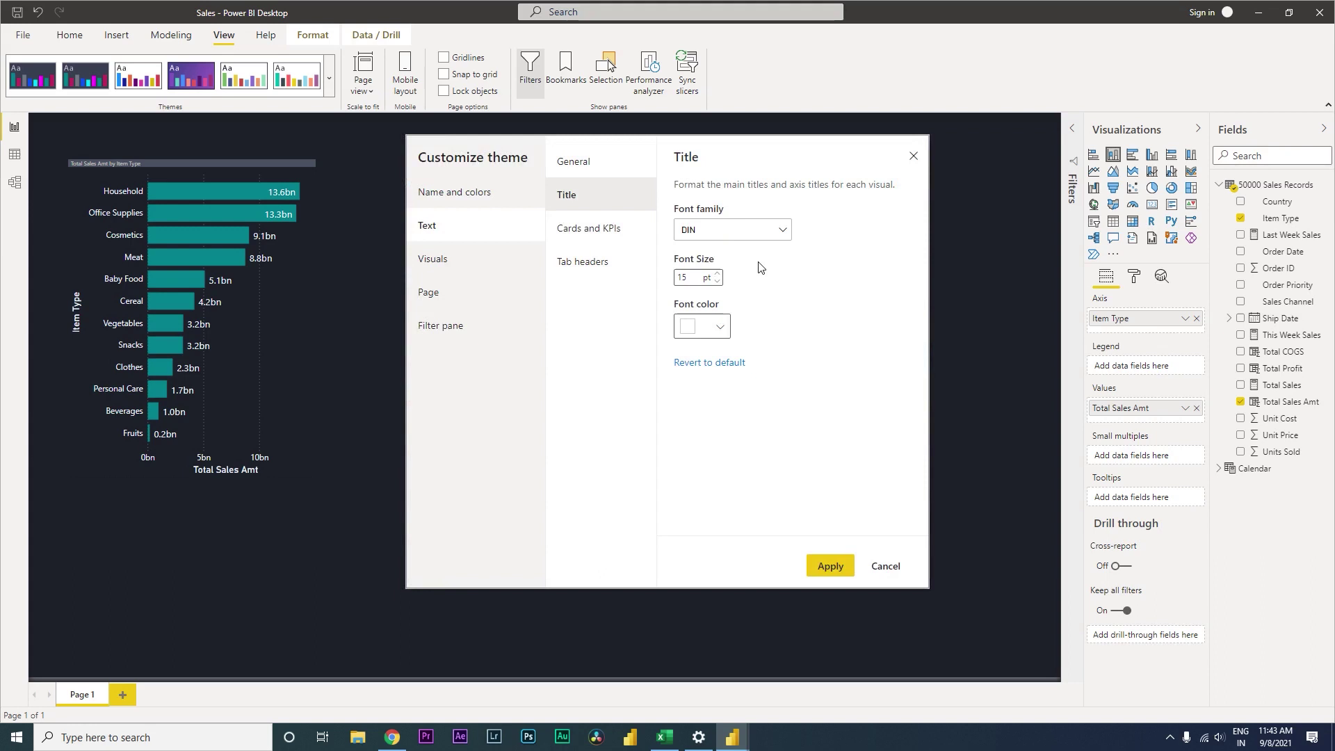
{"action": "left_click_drag", "start_coordinate": [700, 283], "coordinate": [664, 281]}
{"action": "left_click", "coordinate": [765, 229]}
{"action": "left_click", "coordinate": [765, 229]}
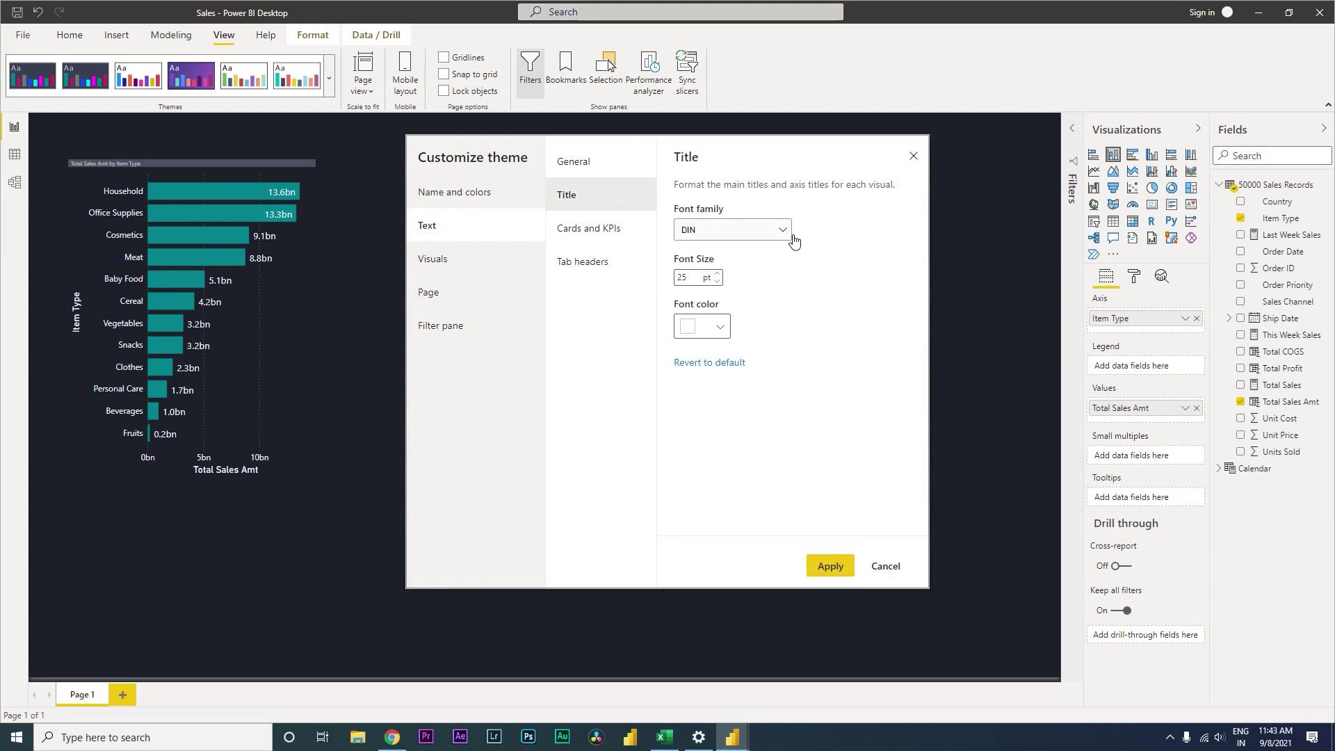
{"action": "left_click", "coordinate": [849, 568]}
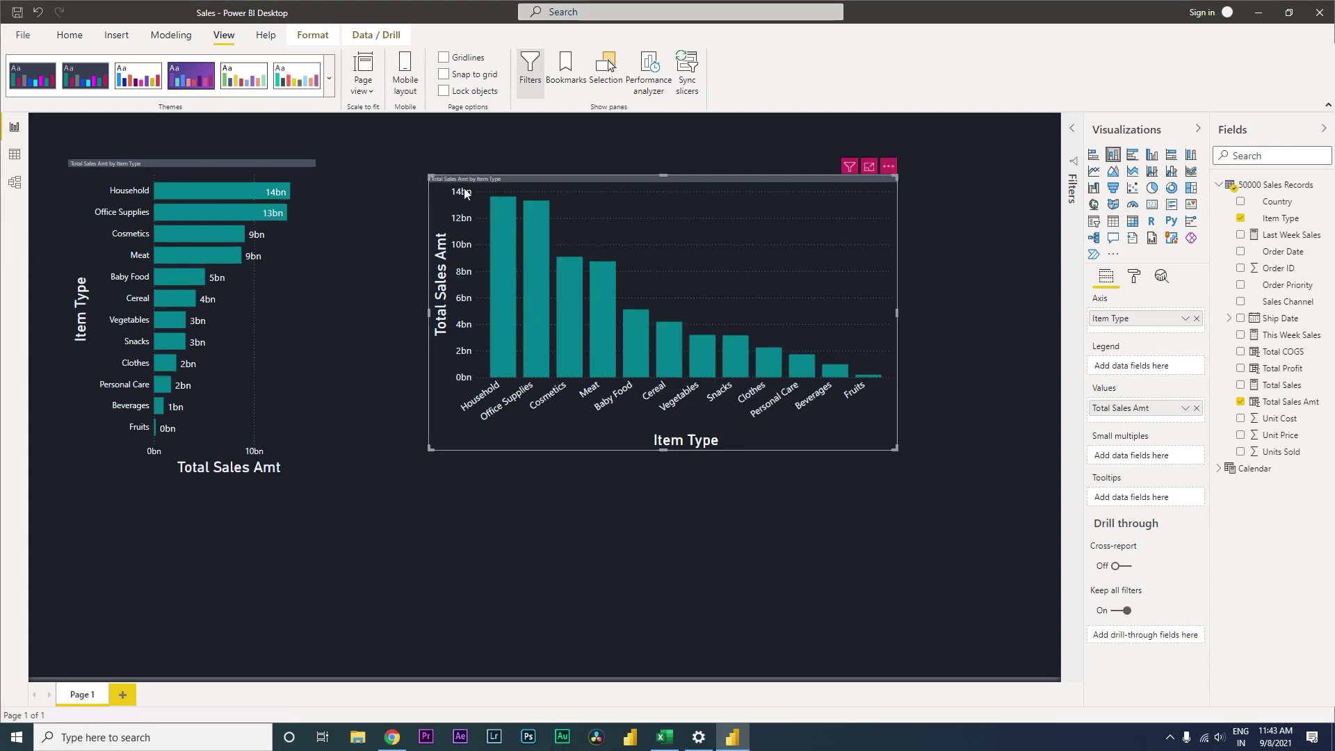
Shrink the theme's title font size again and reapply the customized theme to the charts
{"action": "mouse_move", "coordinate": [495, 200]}
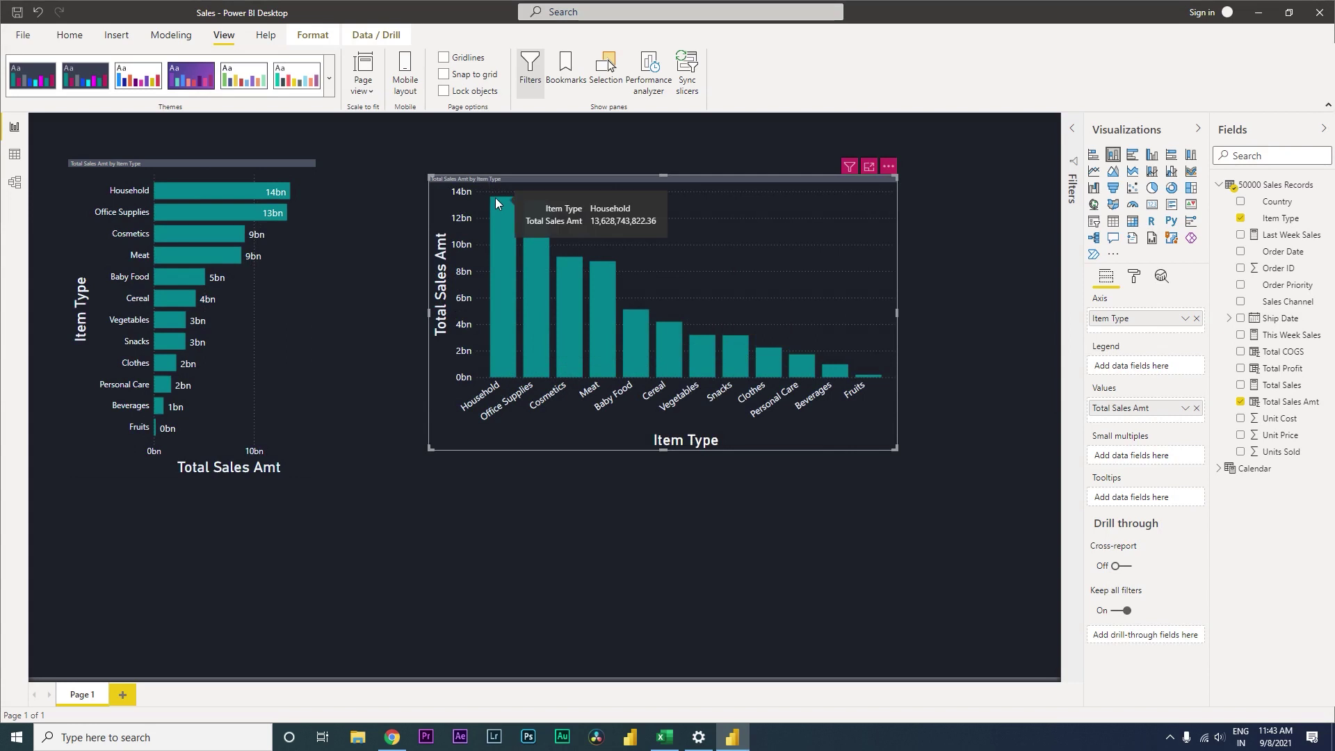
{"action": "left_click", "coordinate": [331, 87]}
{"action": "left_click", "coordinate": [104, 522]}
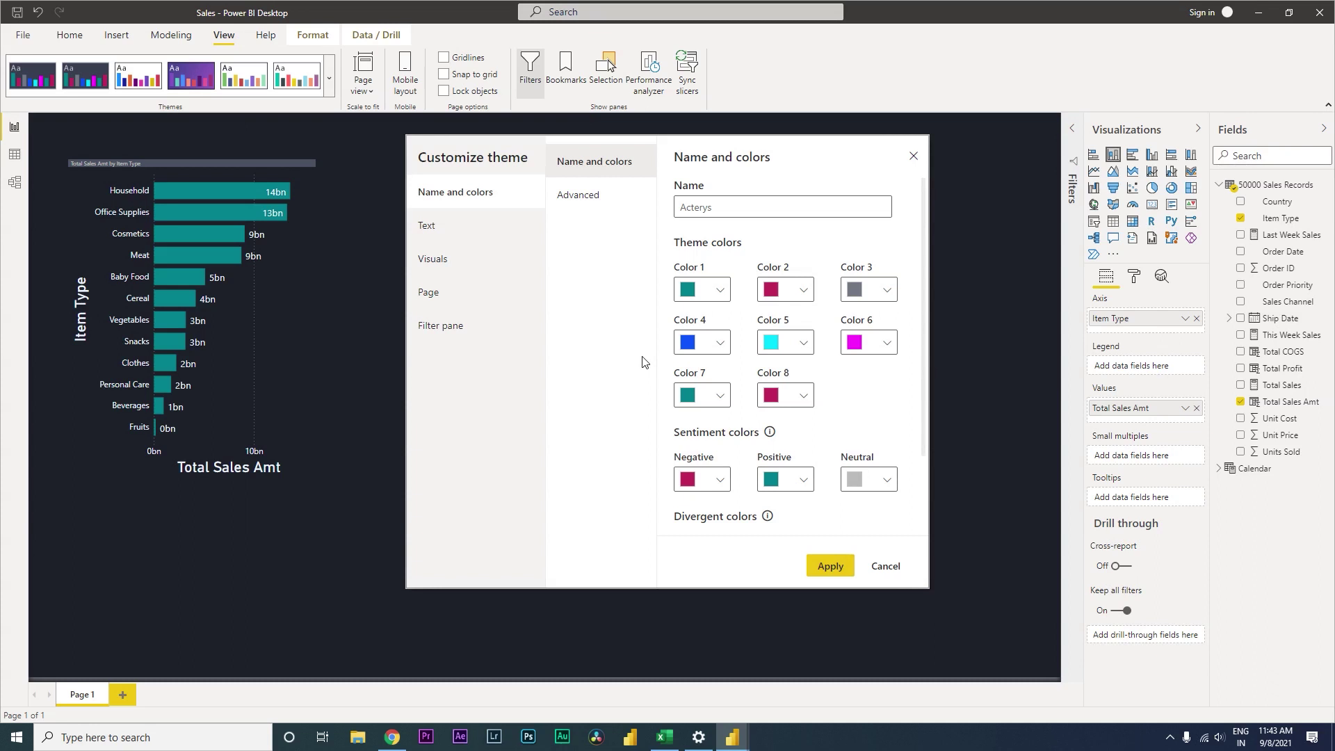
{"action": "left_click", "coordinate": [438, 225]}
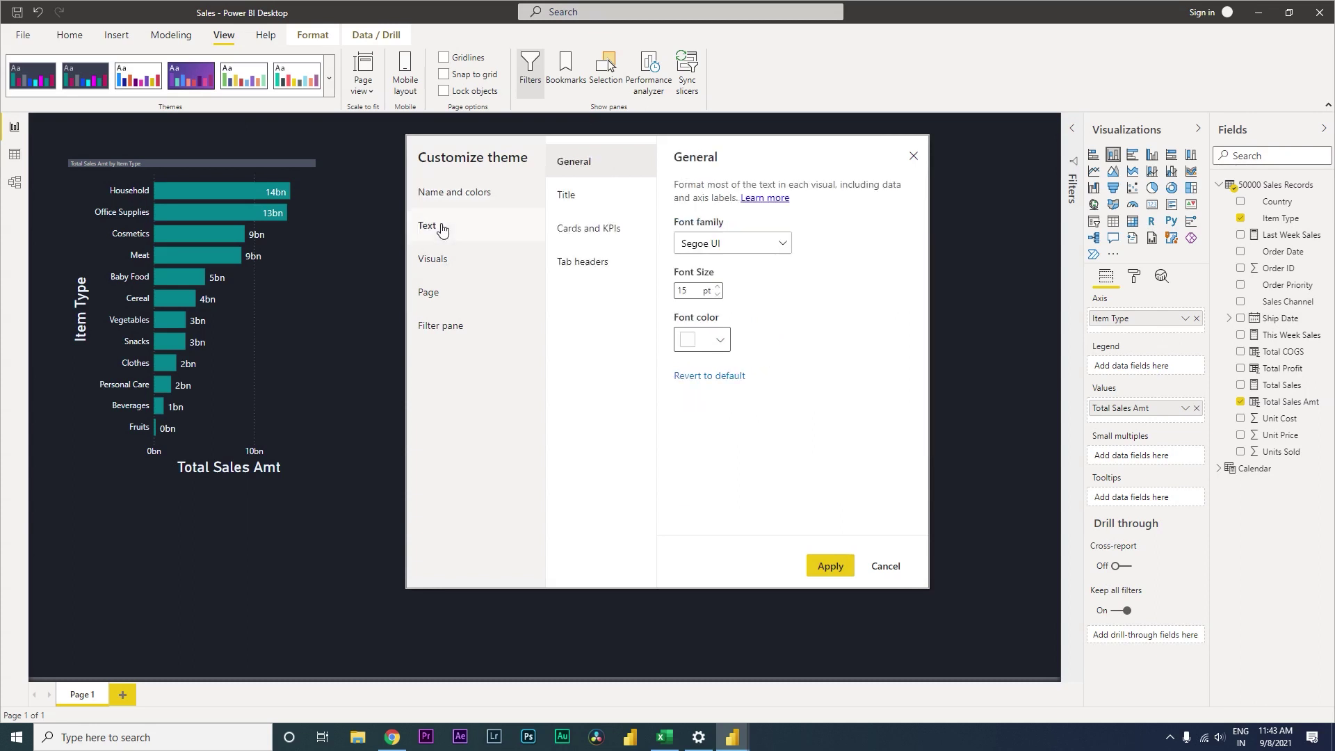
{"action": "left_click", "coordinate": [566, 196]}
{"action": "left_click_drag", "start_coordinate": [697, 278], "coordinate": [657, 282]}
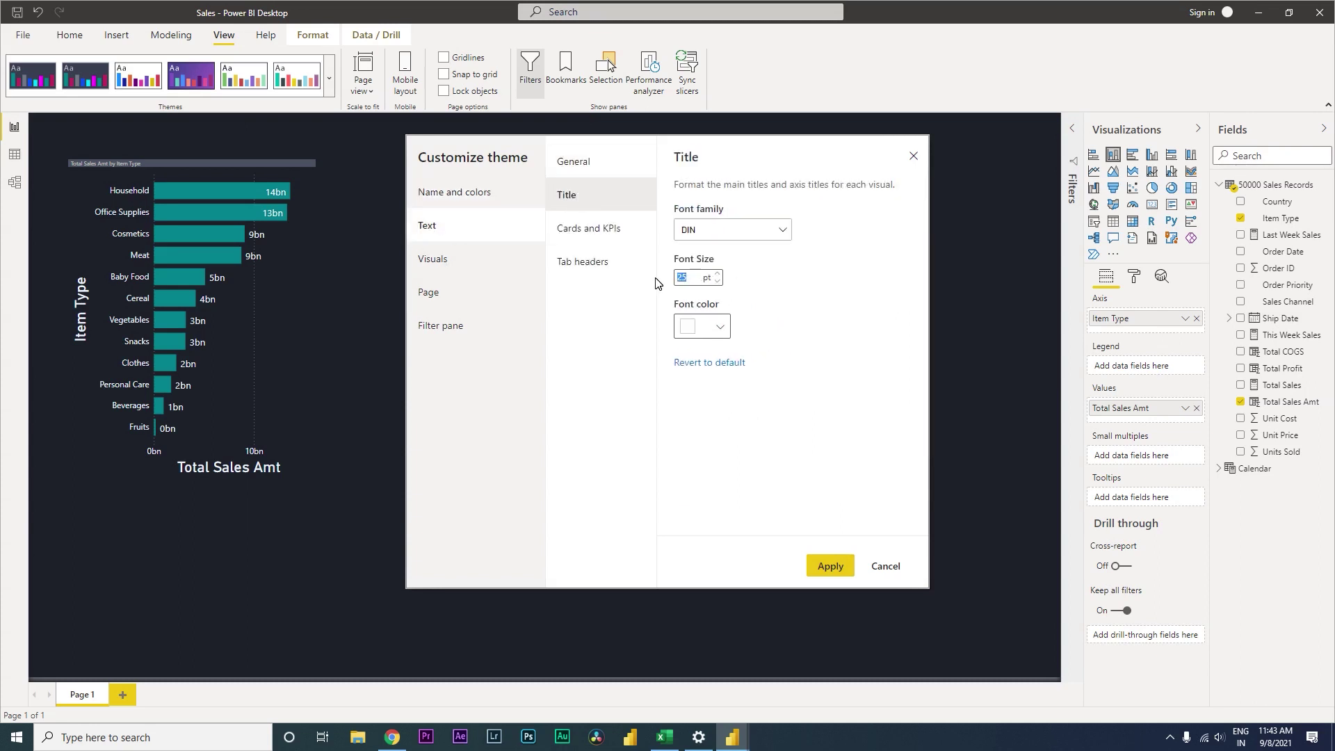
{"action": "left_click", "coordinate": [830, 566]}
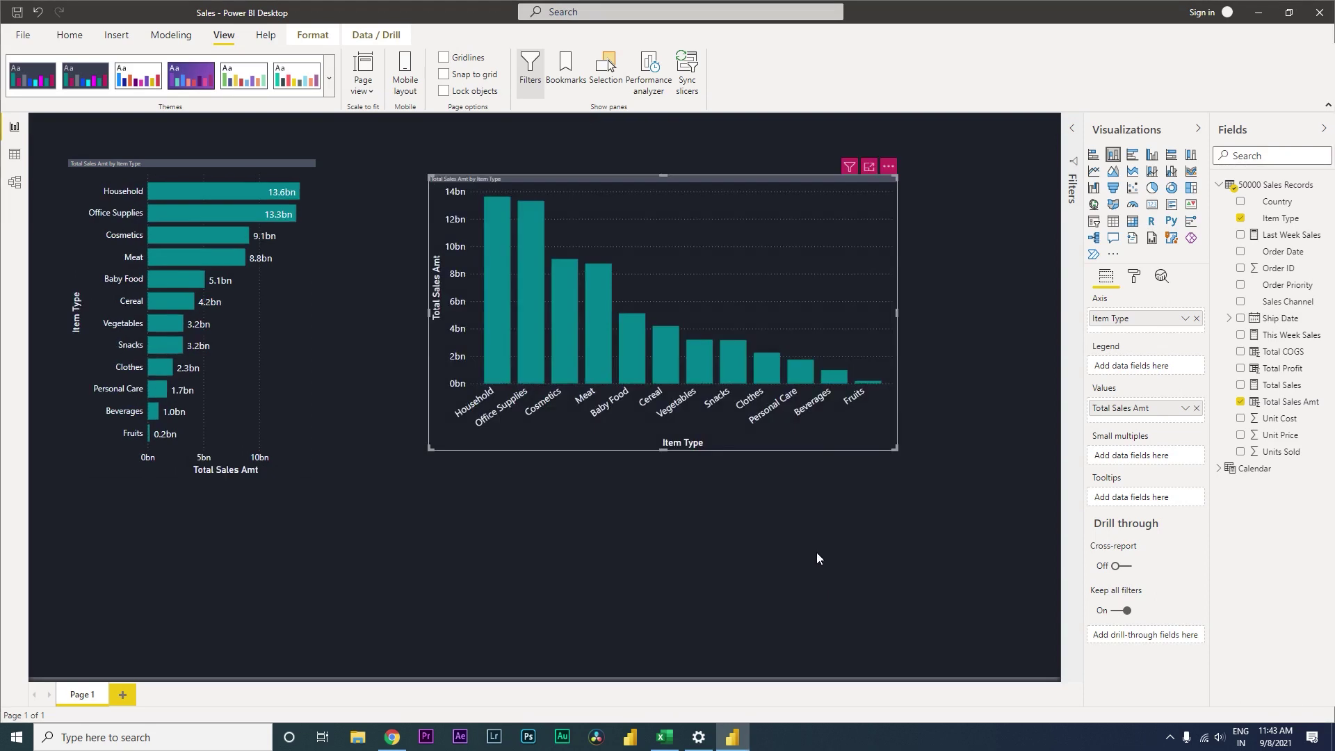
Give the column chart's title a magenta background
{"action": "left_click", "coordinate": [824, 511]}
{"action": "left_click", "coordinate": [700, 183]}
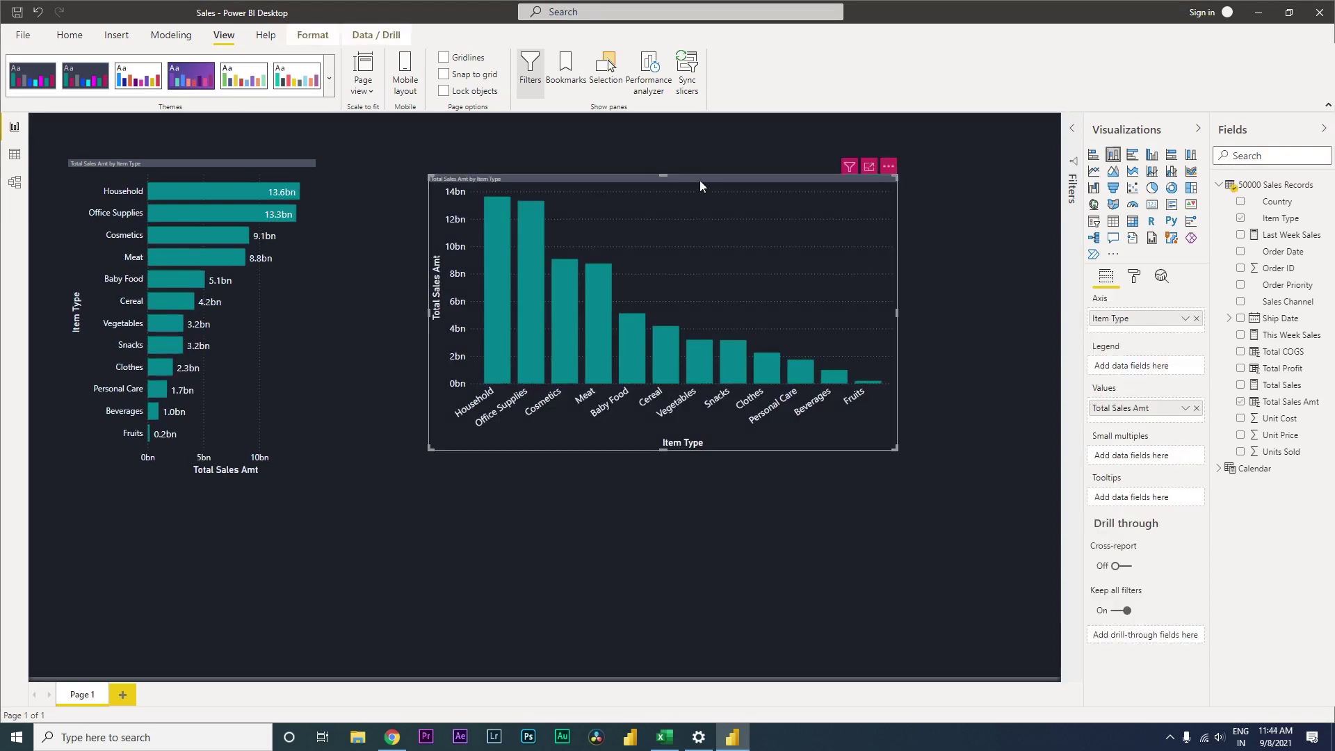
{"action": "left_click", "coordinate": [1134, 276]}
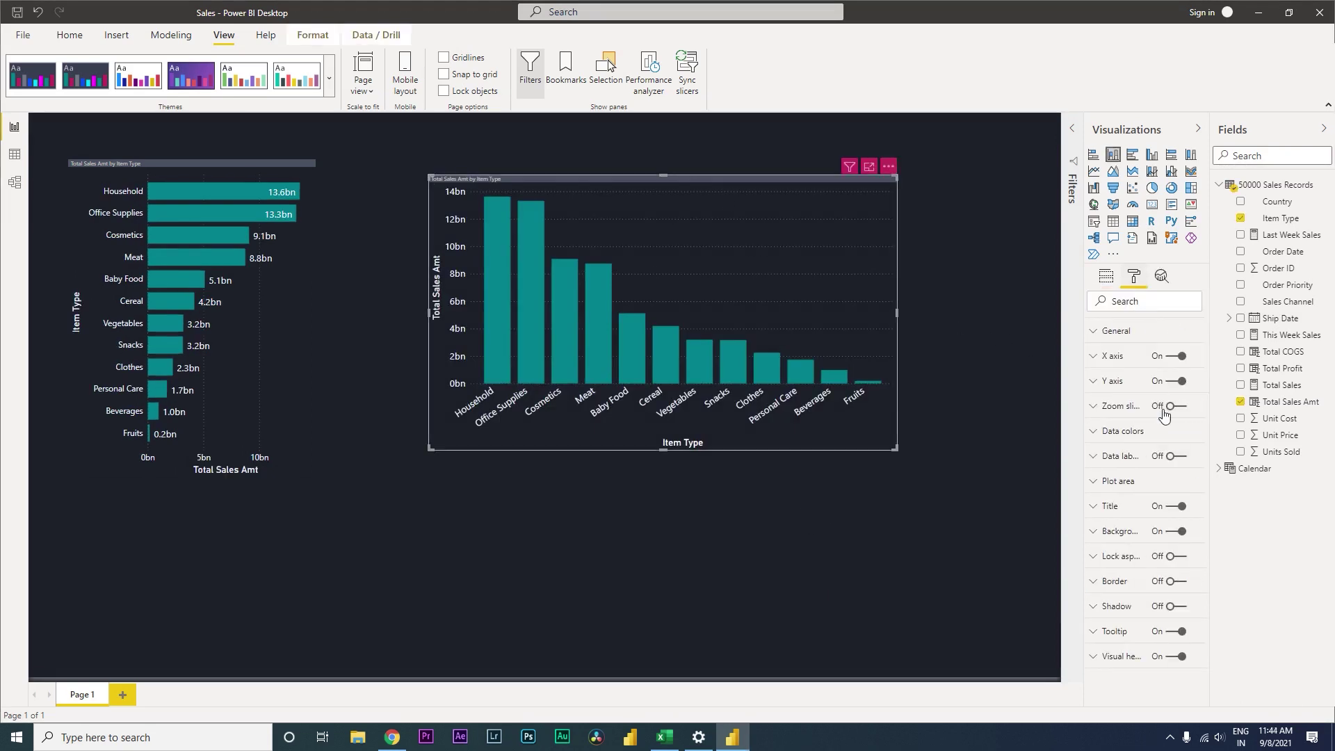
{"action": "left_click", "coordinate": [1101, 508]}
{"action": "left_click", "coordinate": [1100, 508]}
{"action": "left_click", "coordinate": [1100, 508]}
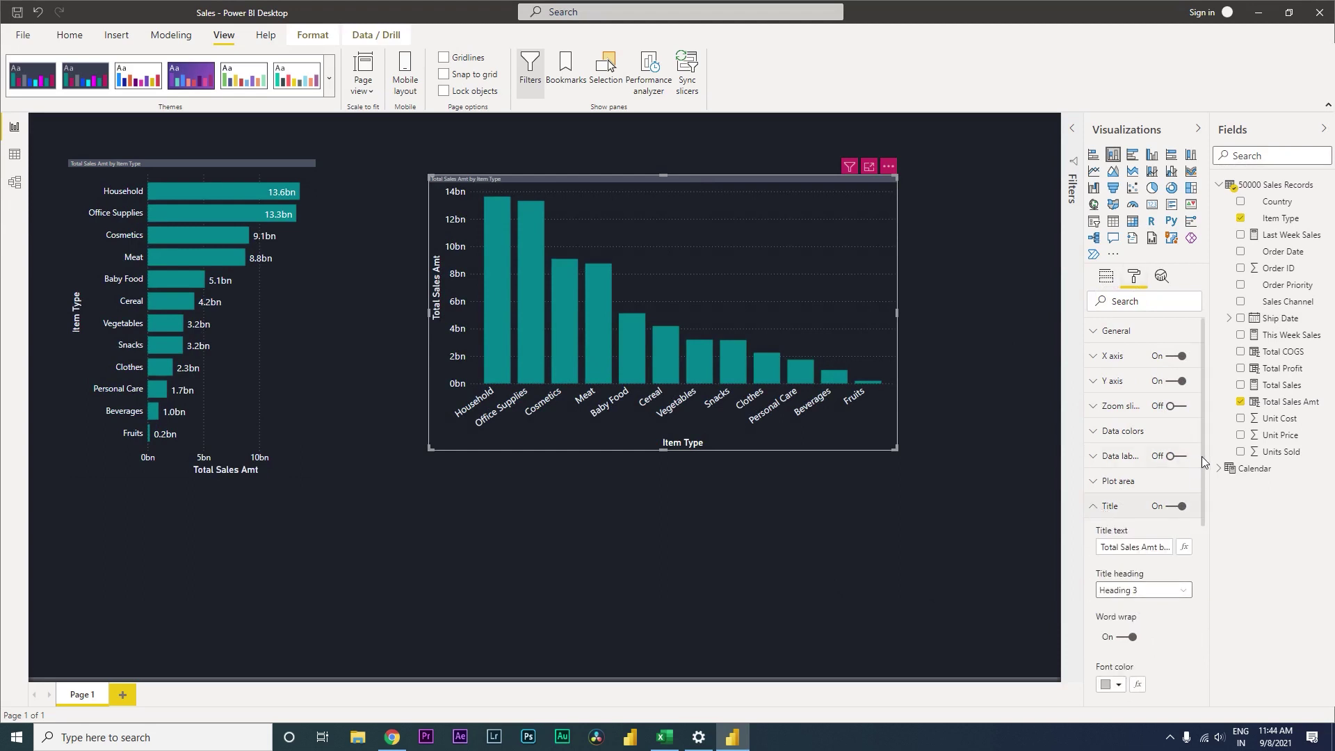
{"action": "scroll", "coordinate": [1131, 626], "scroll_direction": "down", "scroll_amount": 3}
{"action": "left_click", "coordinate": [1119, 560]}
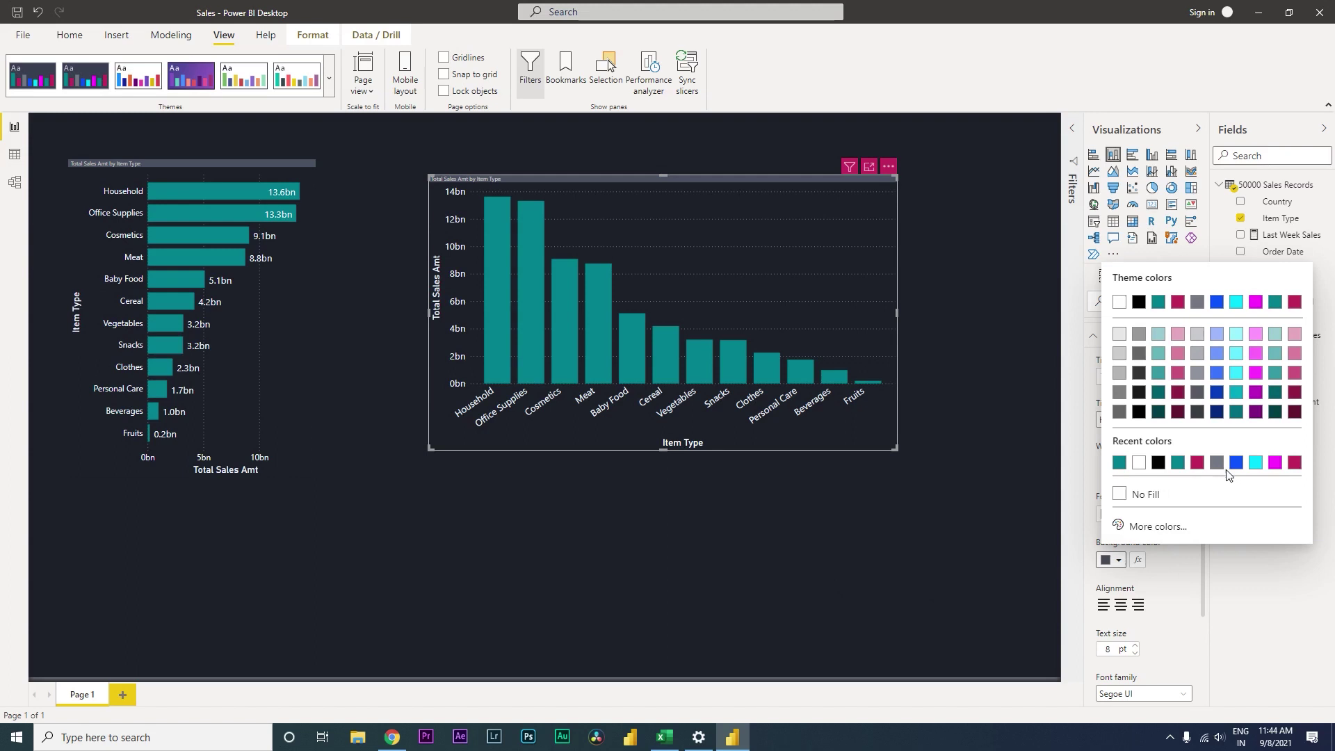
{"action": "left_click", "coordinate": [1199, 464]}
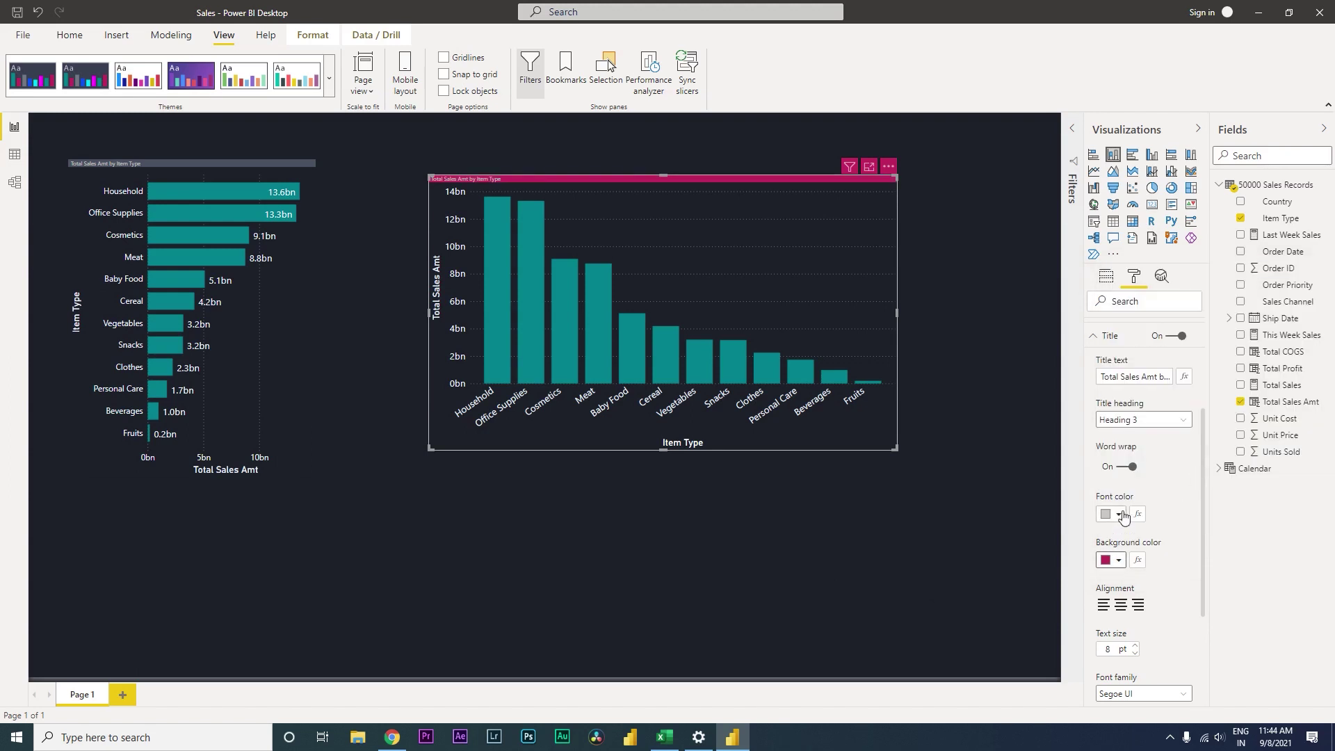
Make the column chart title 15 pt, white and centred
{"action": "double_click", "coordinate": [1124, 657]}
{"action": "type", "text": "15"}
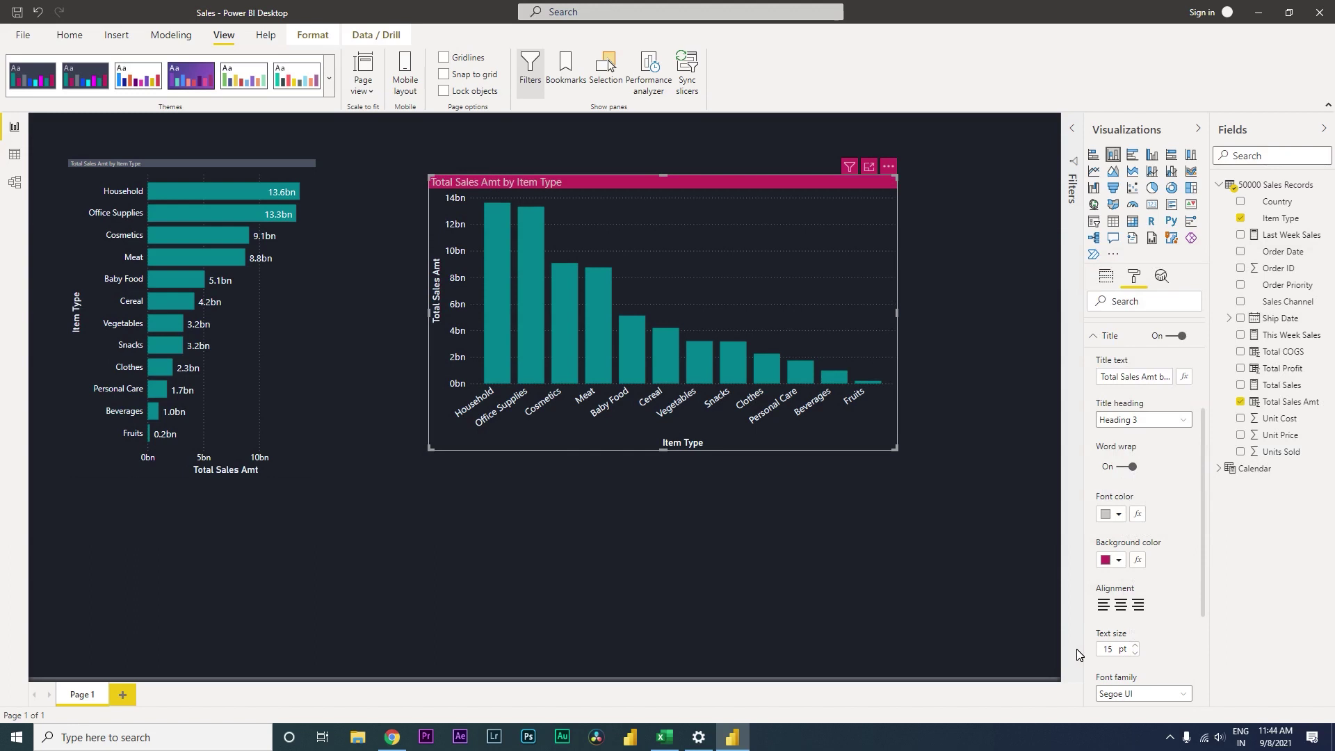
{"action": "left_click", "coordinate": [1117, 515]}
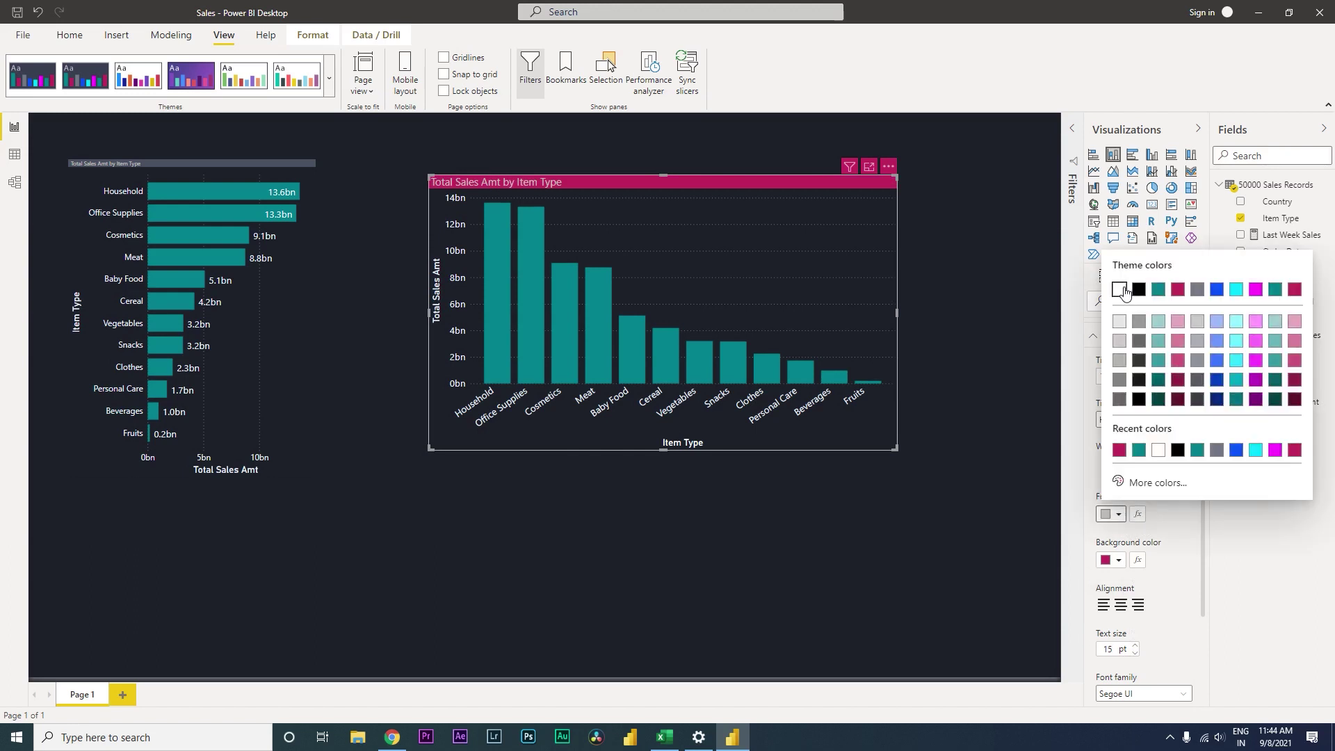
{"action": "left_click", "coordinate": [1119, 289]}
{"action": "left_click", "coordinate": [1120, 605]}
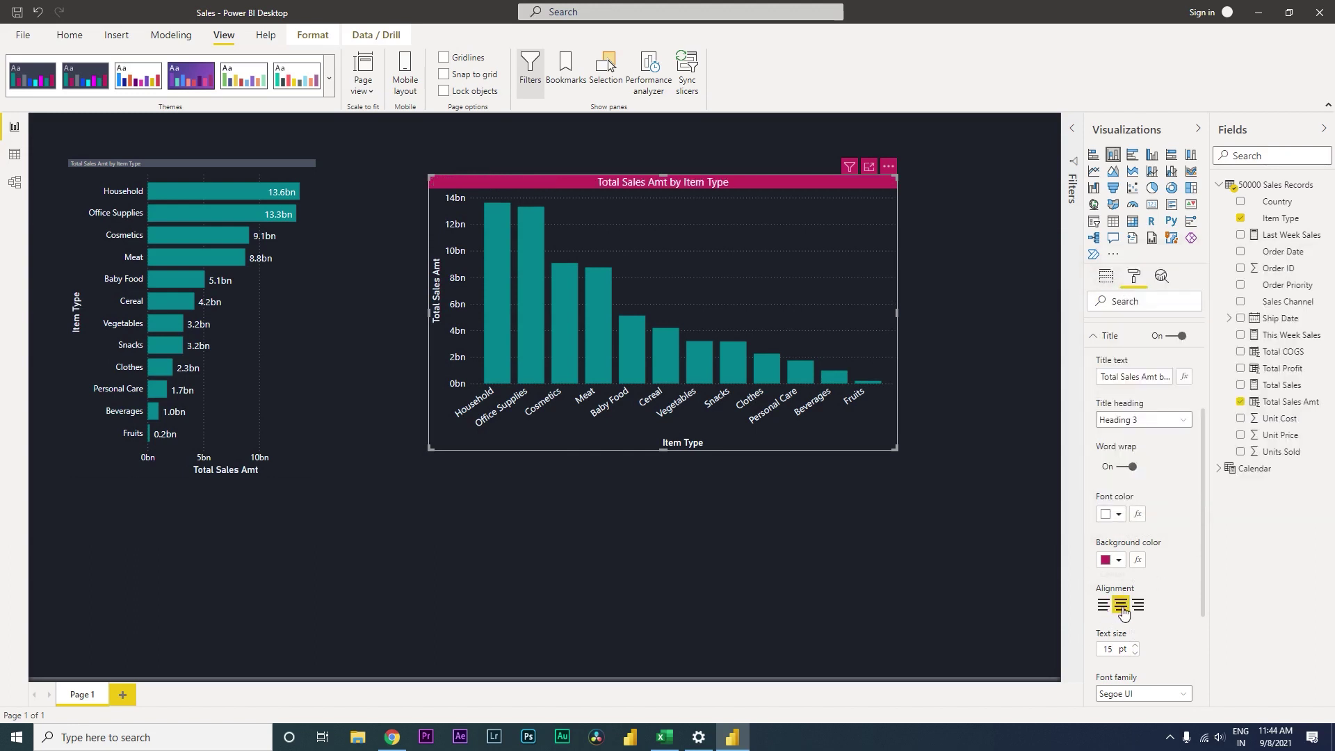
{"action": "left_click", "coordinate": [746, 594]}
Turn on data labels for the column chart
{"action": "left_click", "coordinate": [713, 183]}
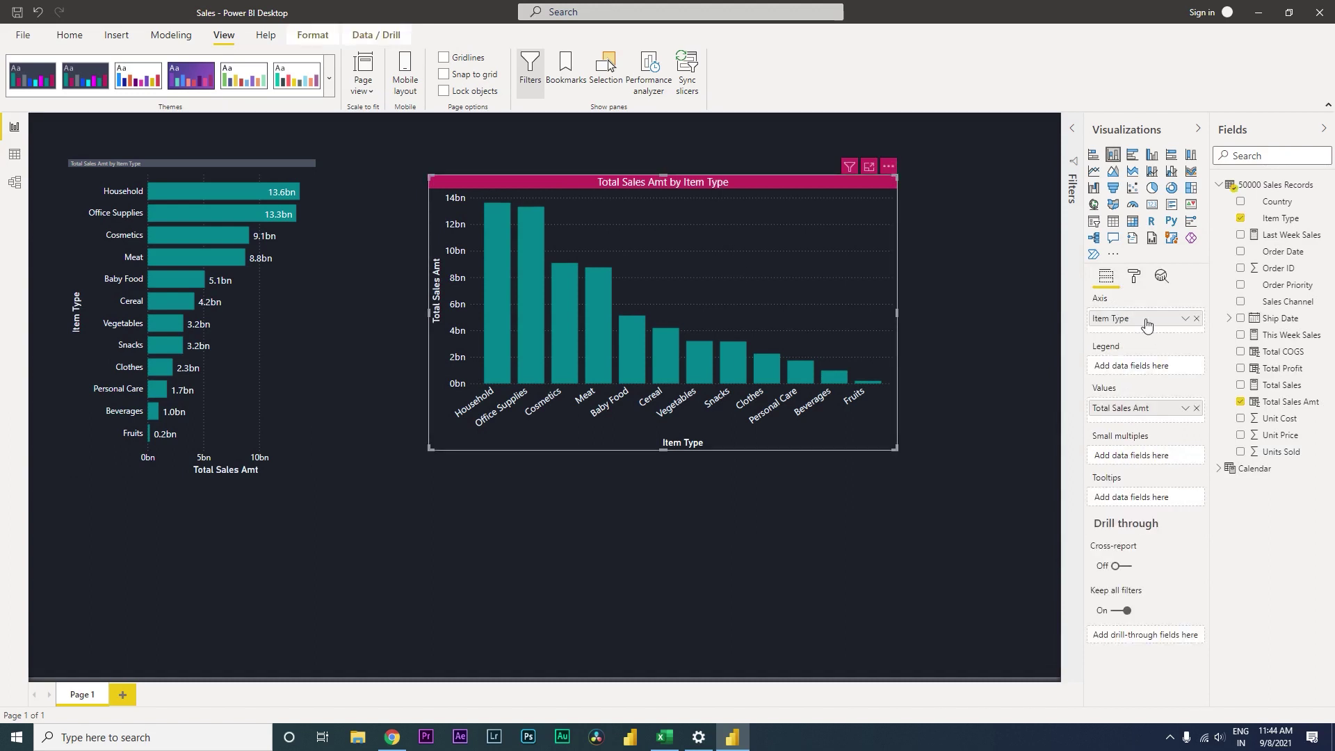
{"action": "left_click", "coordinate": [1134, 276]}
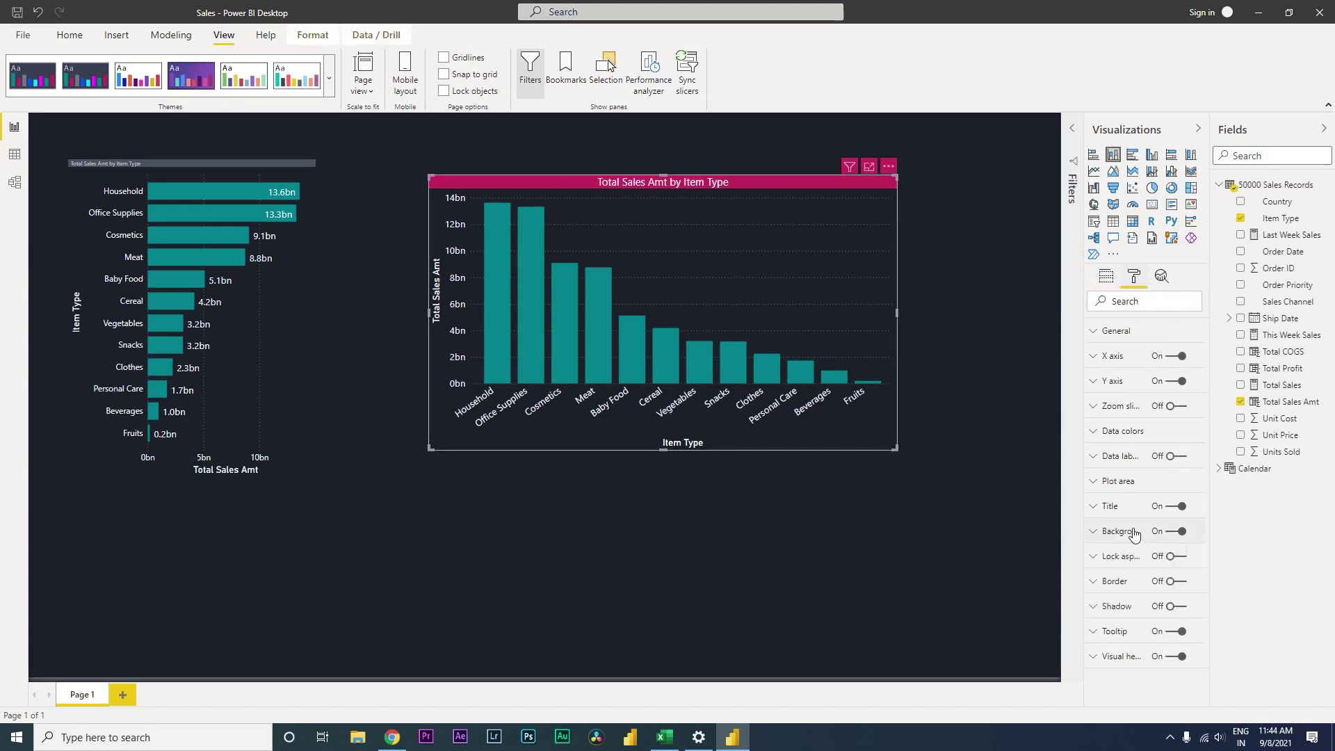
{"action": "left_click", "coordinate": [1176, 456]}
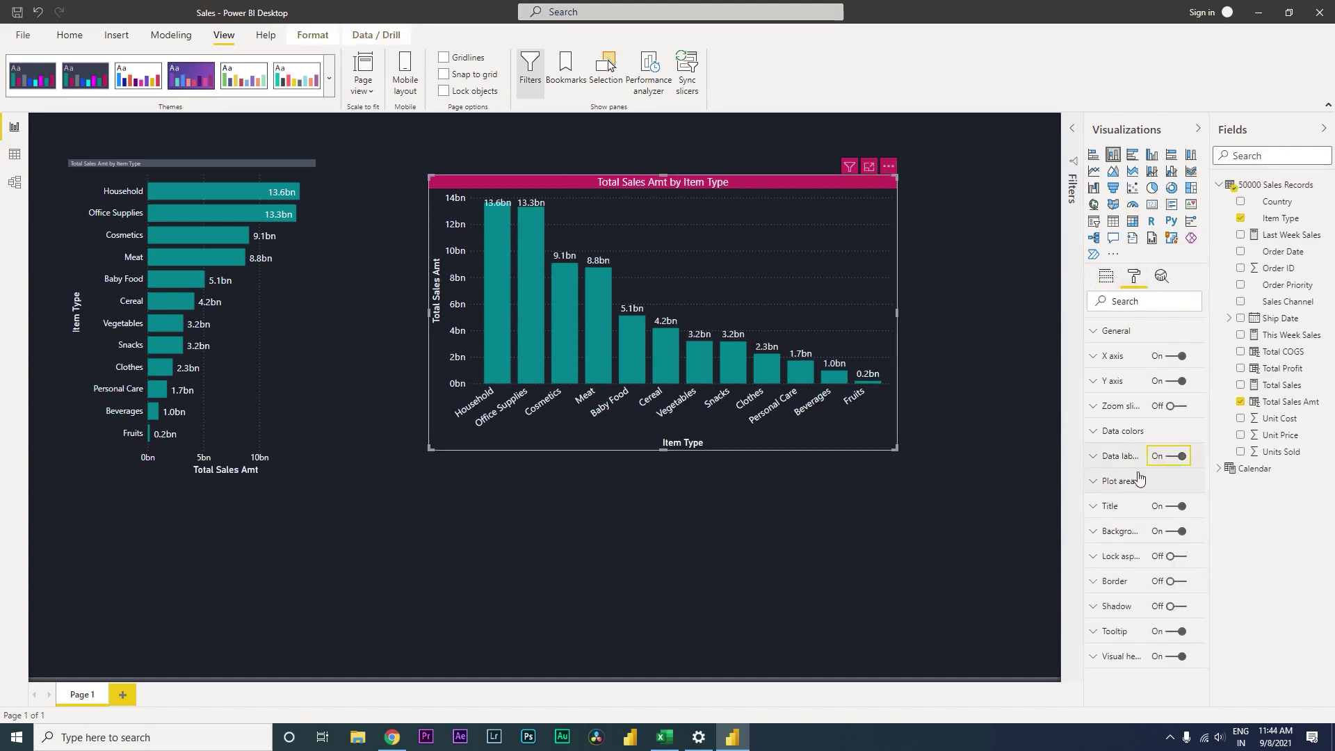
{"action": "left_click", "coordinate": [1106, 458]}
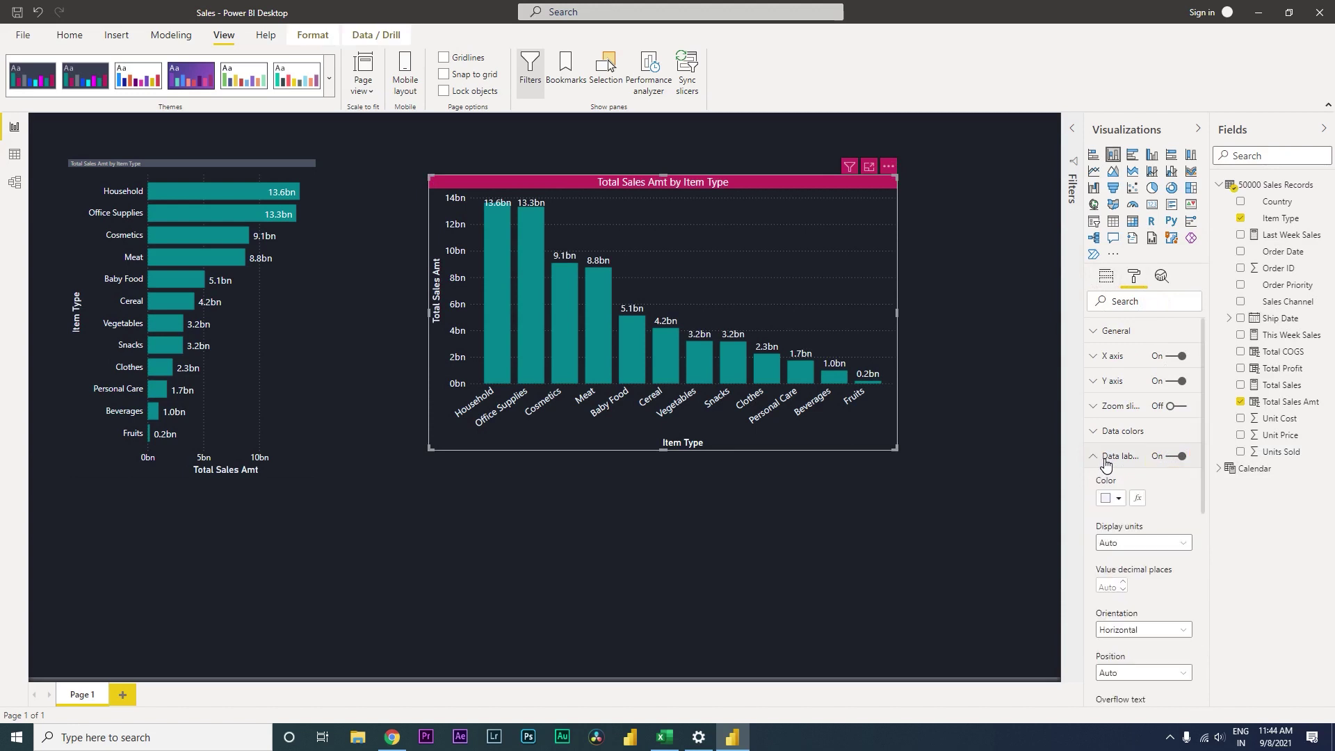
{"action": "left_click", "coordinate": [1106, 458]}
Check the left bar chart, then reselect the column chart
{"action": "left_click", "coordinate": [183, 172]}
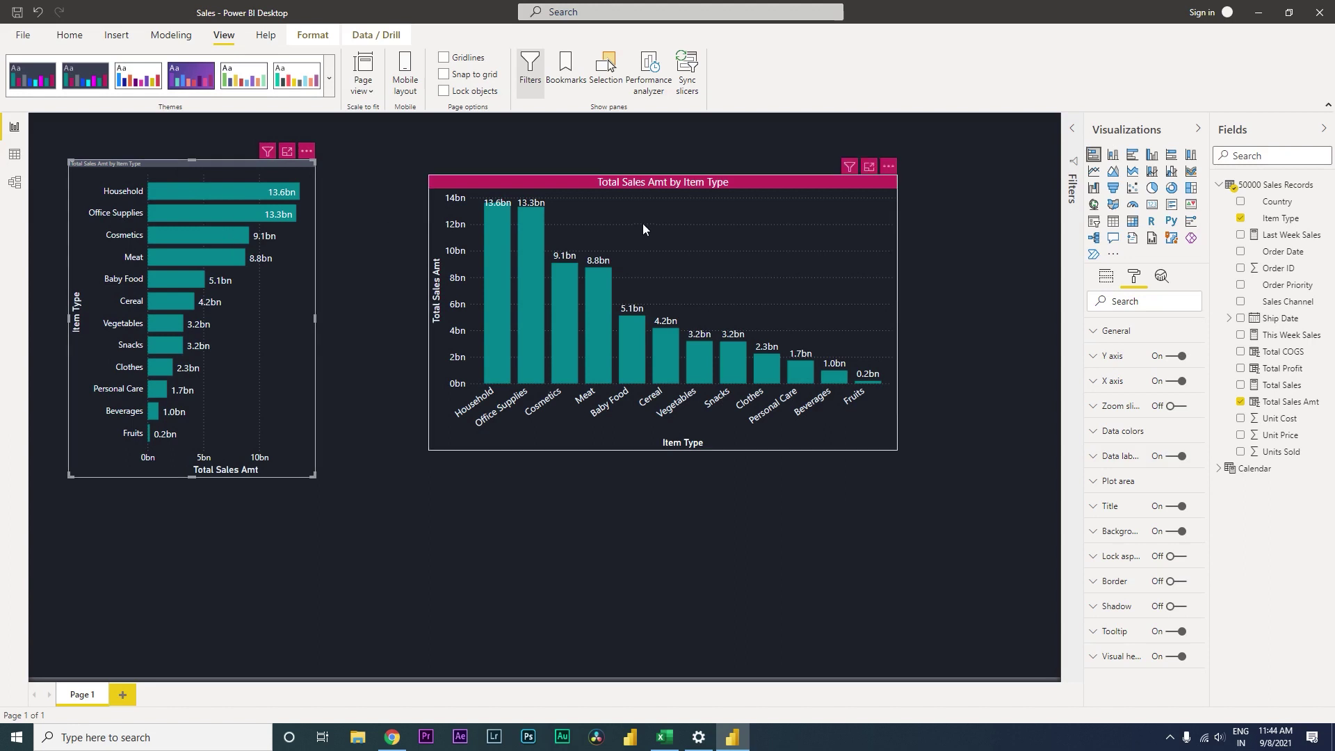
{"action": "left_click", "coordinate": [806, 636]}
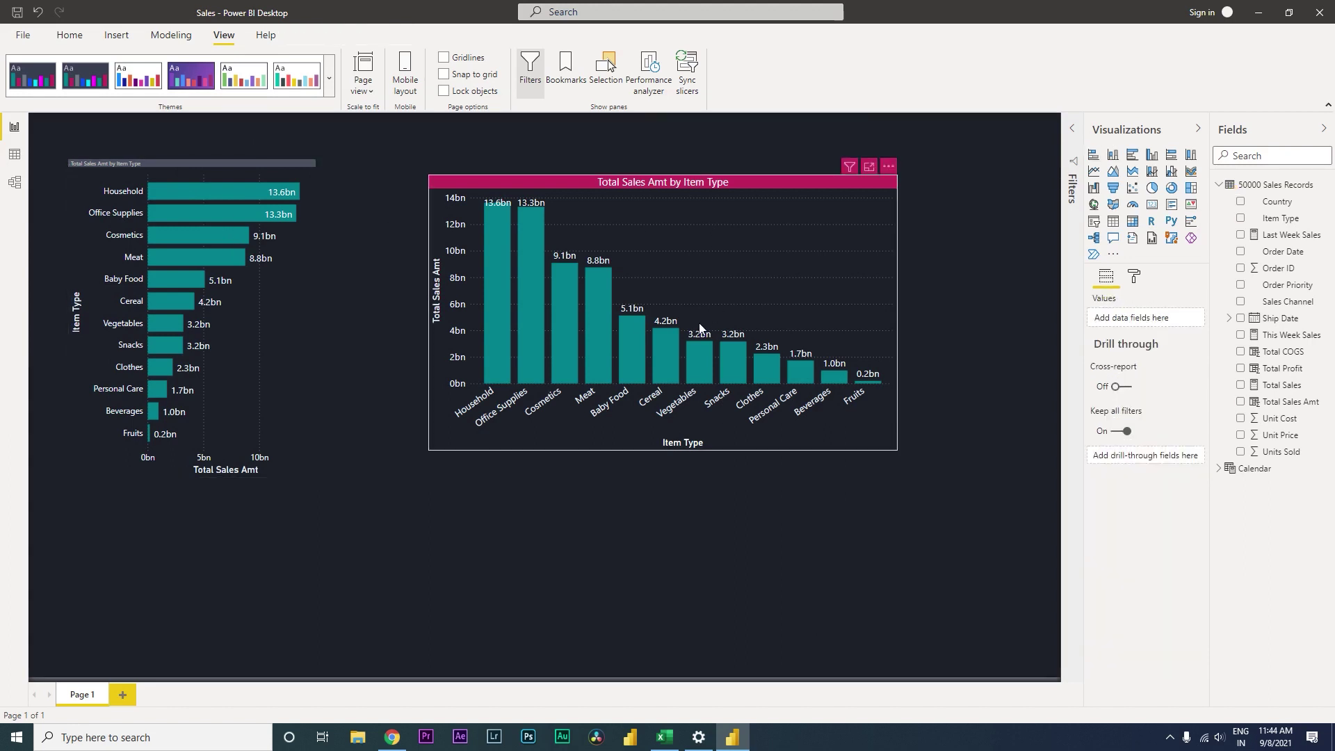
{"action": "left_click", "coordinate": [706, 189]}
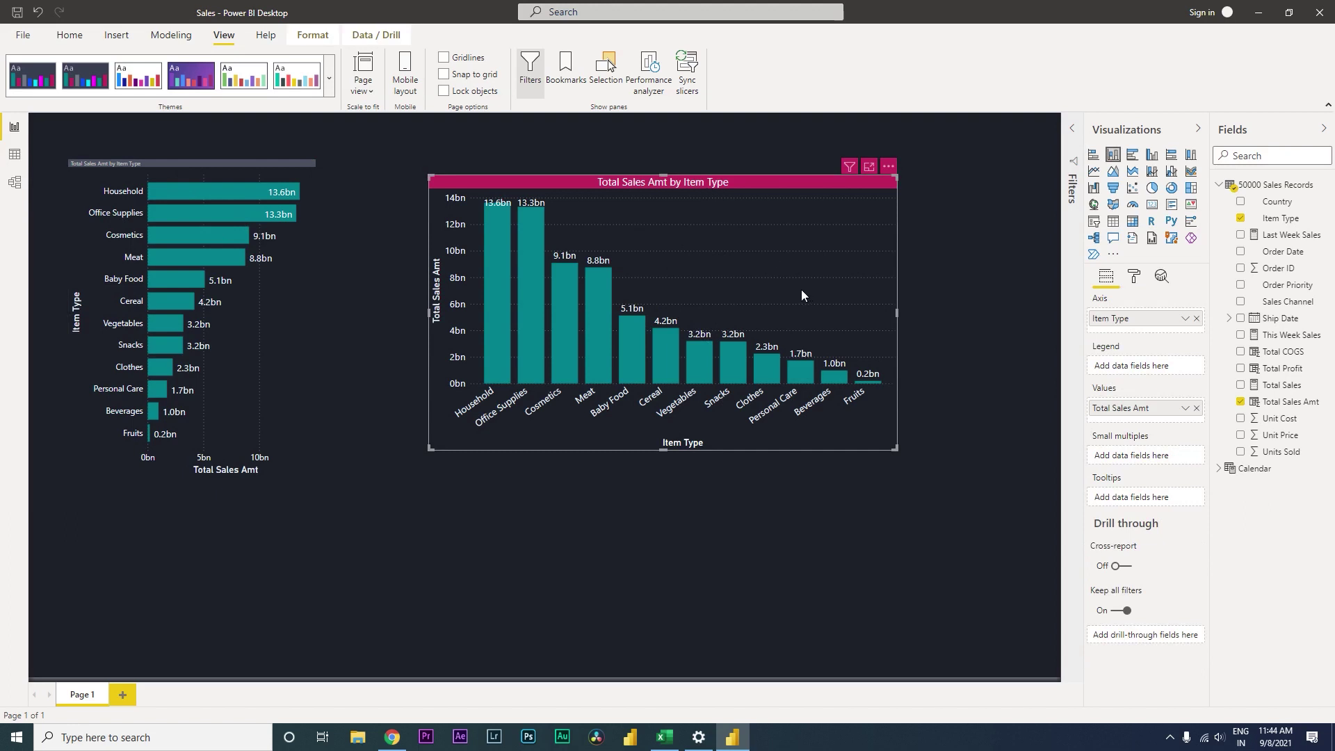
{"action": "left_click", "coordinate": [979, 300]}
{"action": "left_click", "coordinate": [691, 189]}
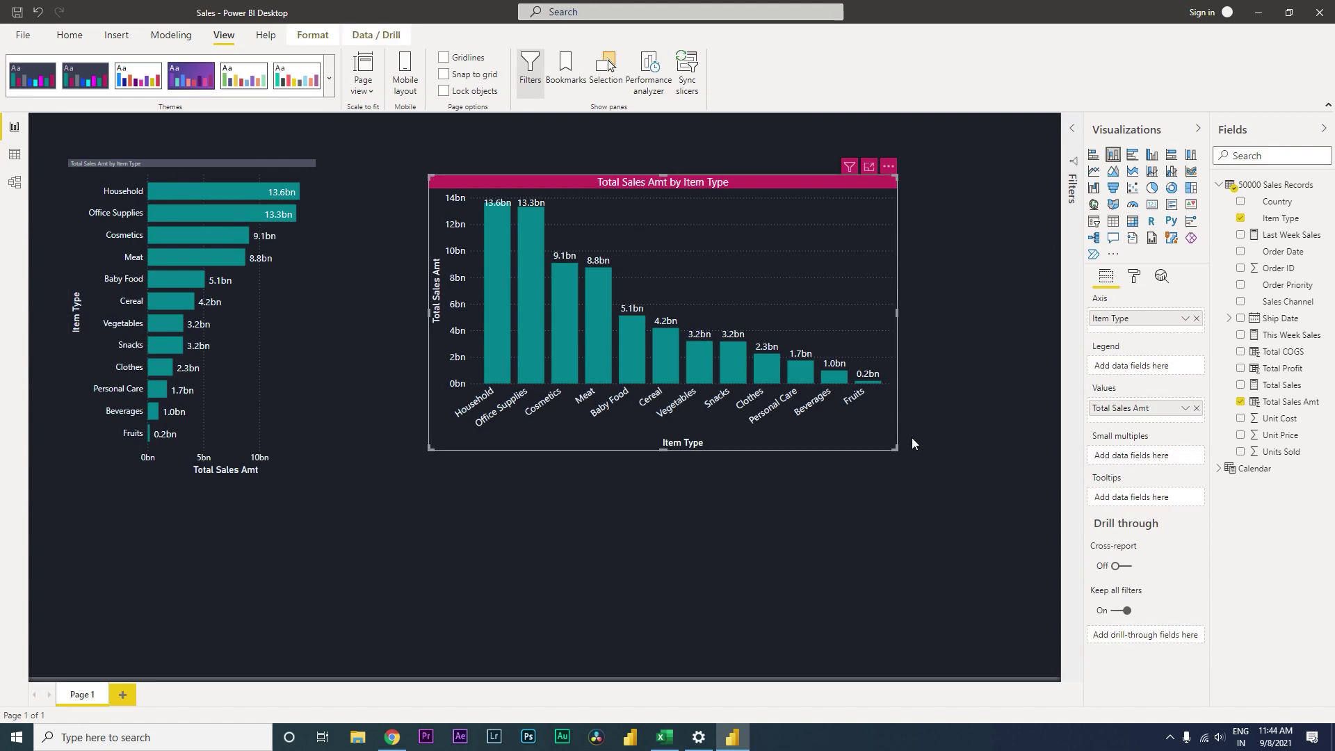
{"action": "left_click", "coordinate": [1135, 285]}
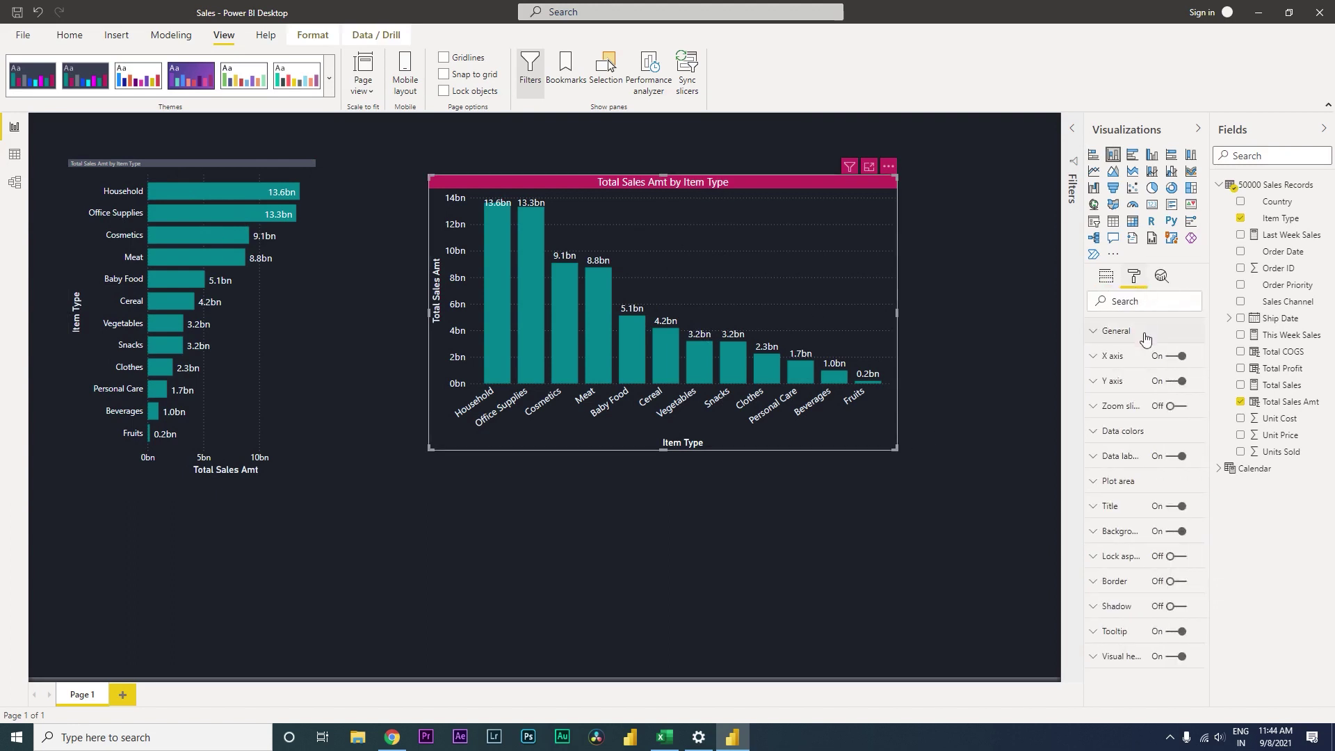
{"action": "left_click", "coordinate": [1175, 382]}
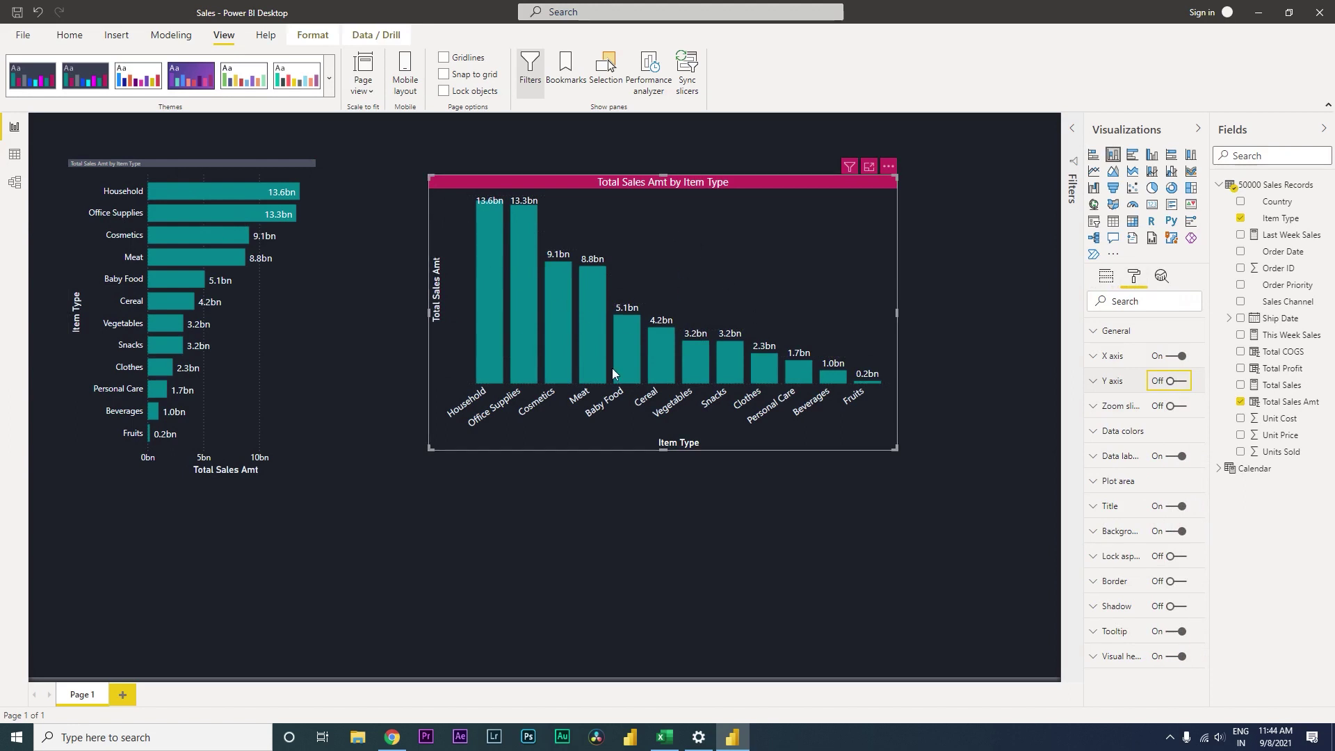
{"action": "left_click", "coordinate": [1190, 382]}
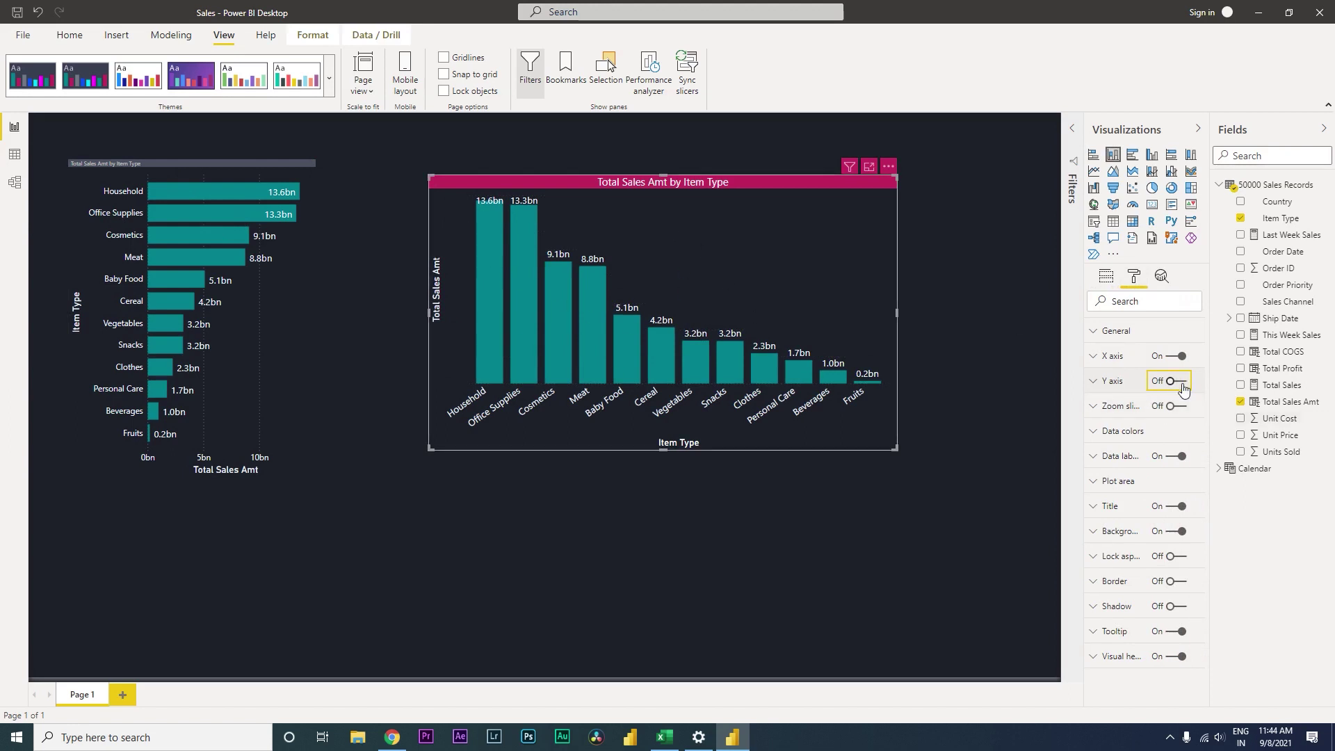
{"action": "left_click", "coordinate": [1098, 387]}
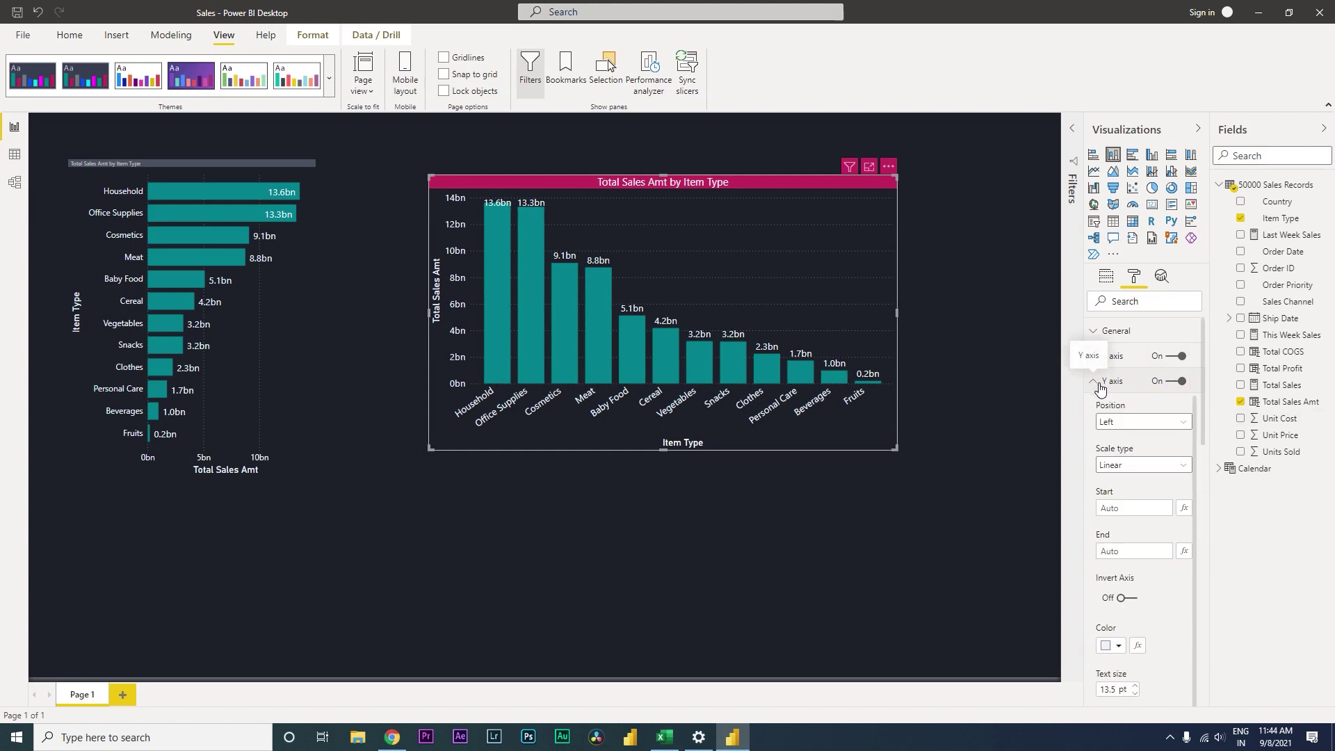
{"action": "left_click", "coordinate": [1143, 464]}
{"action": "left_click", "coordinate": [1131, 498]}
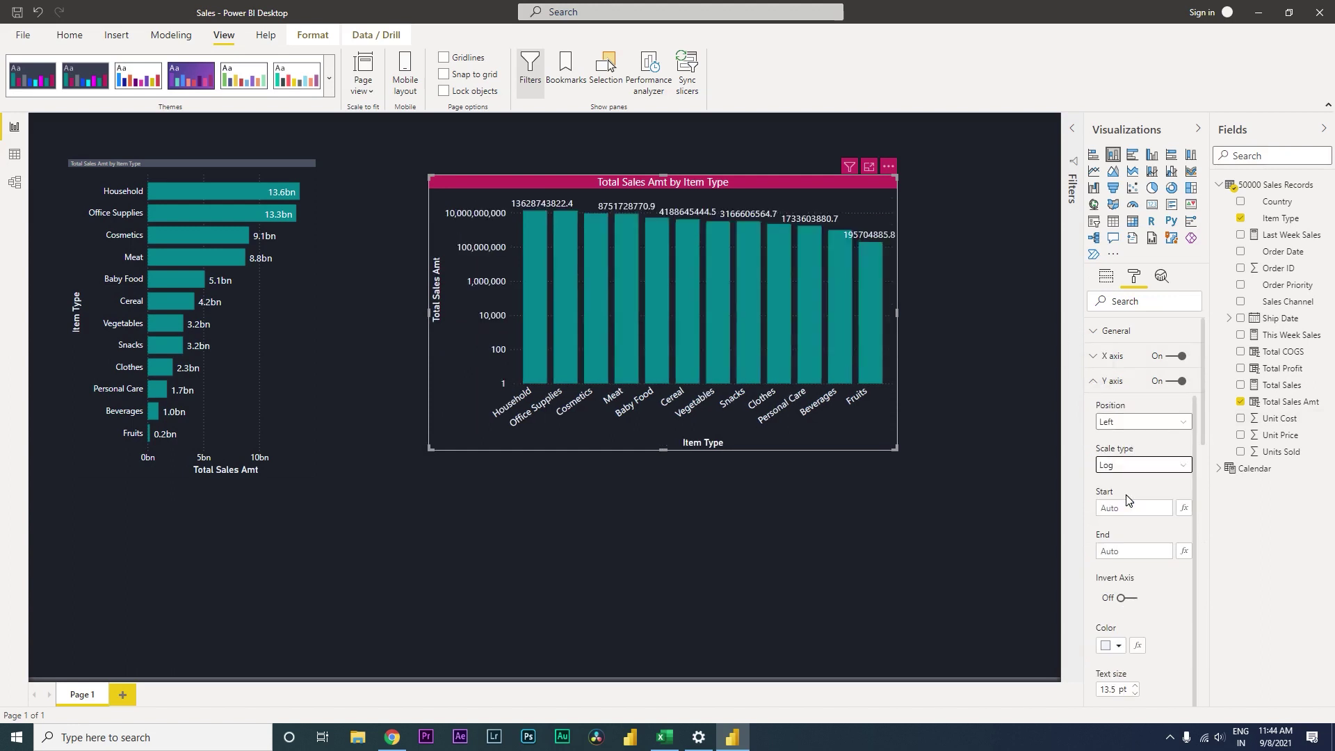
{"action": "left_click", "coordinate": [1126, 464]}
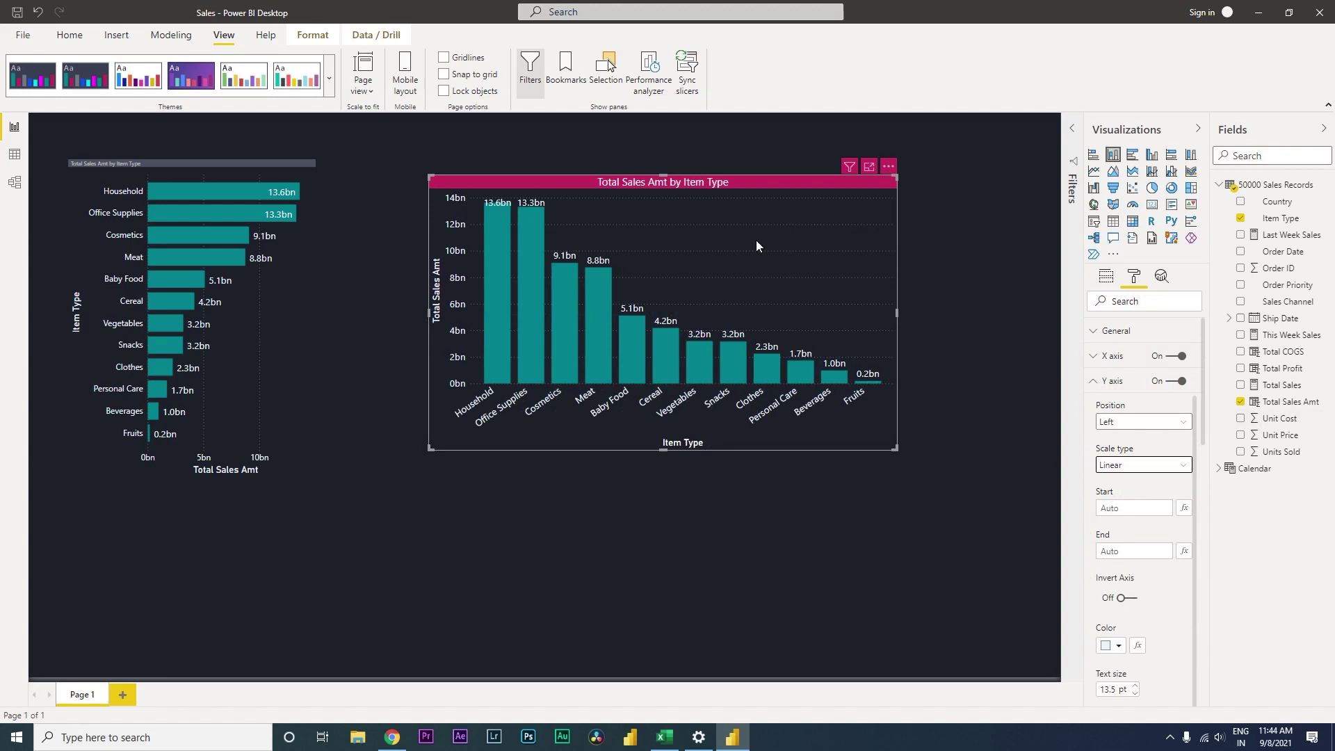